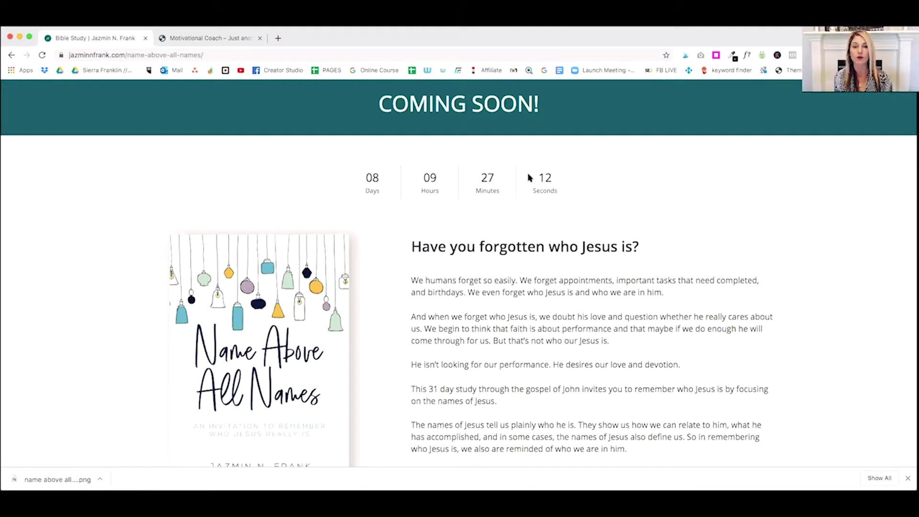
Step: Switch to the Motivational Coach site
{"action": "scroll", "coordinate": [467, 194], "scroll_direction": "down", "scroll_amount": 2}
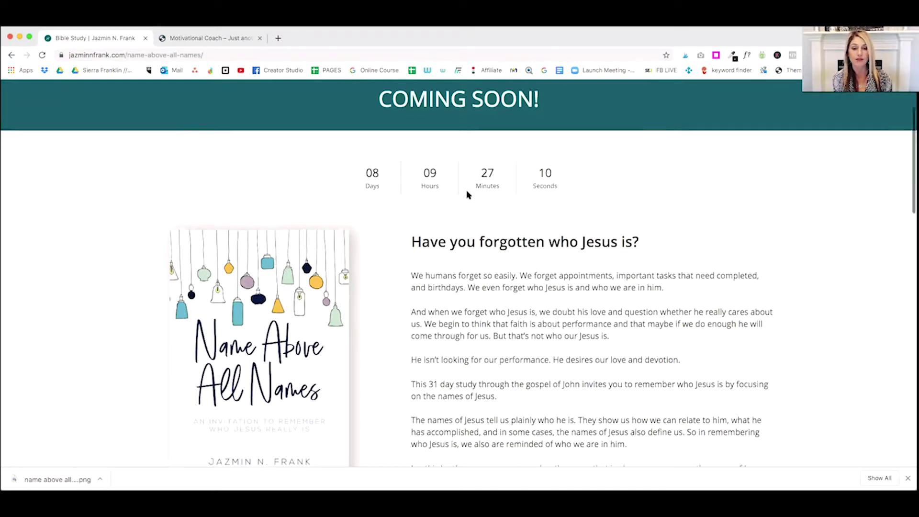
{"action": "scroll", "coordinate": [468, 193], "scroll_direction": "down", "scroll_amount": 6}
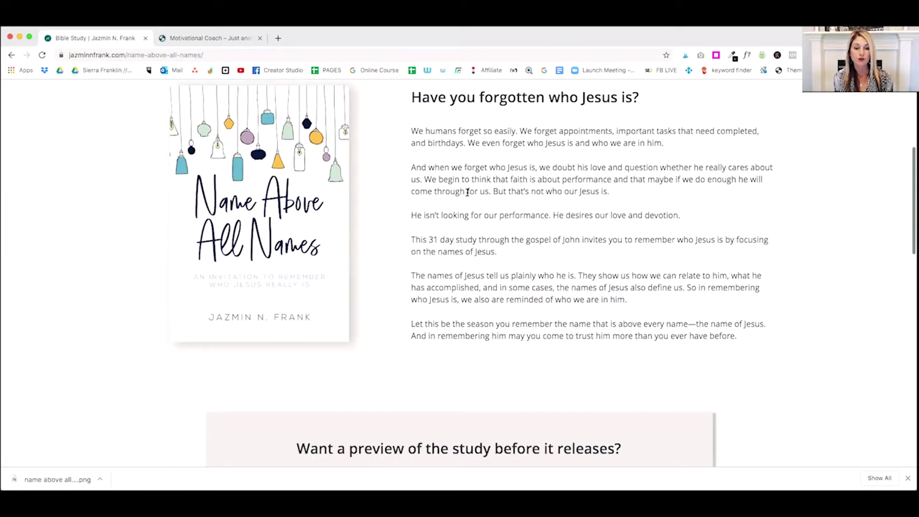
{"action": "scroll", "coordinate": [467, 194], "scroll_direction": "down", "scroll_amount": 1}
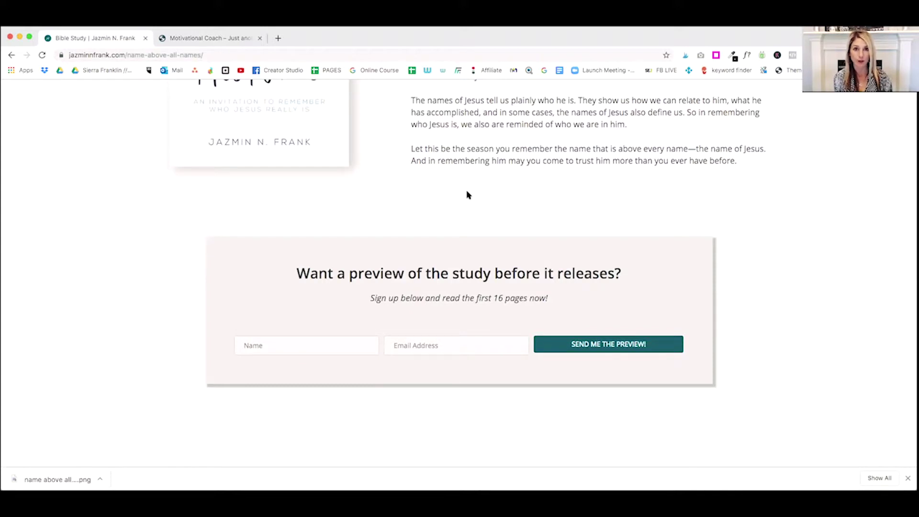
{"action": "scroll", "coordinate": [468, 194], "scroll_direction": "down", "scroll_amount": 8}
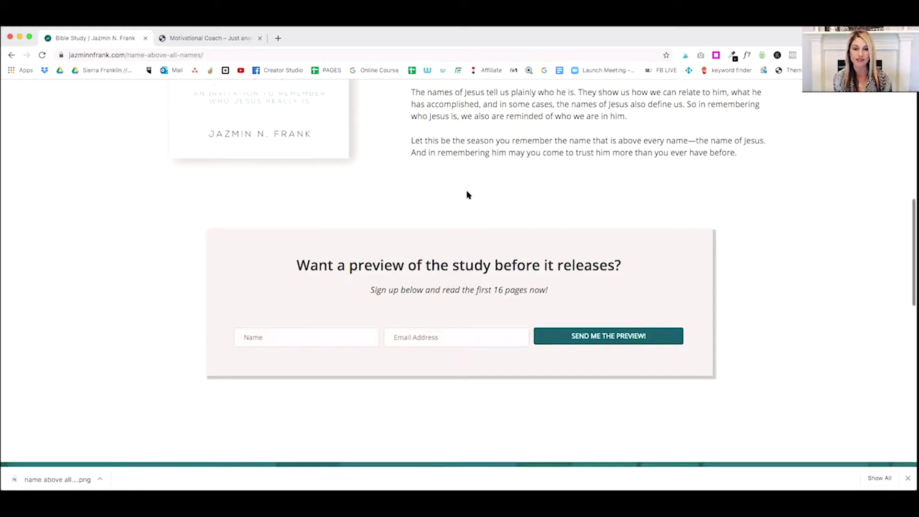
{"action": "scroll", "coordinate": [468, 195], "scroll_direction": "down", "scroll_amount": 2}
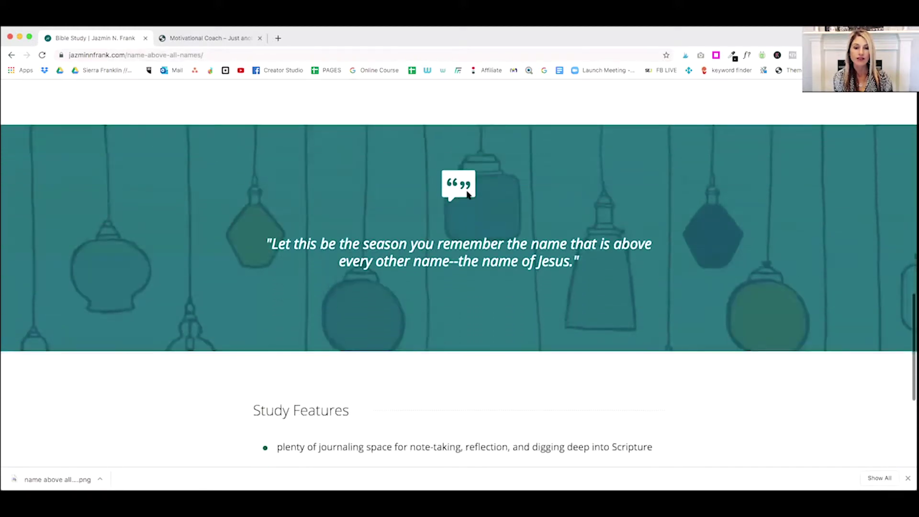
{"action": "scroll", "coordinate": [466, 191], "scroll_direction": "down", "scroll_amount": 1}
{"action": "scroll", "coordinate": [468, 193], "scroll_direction": "down", "scroll_amount": 4}
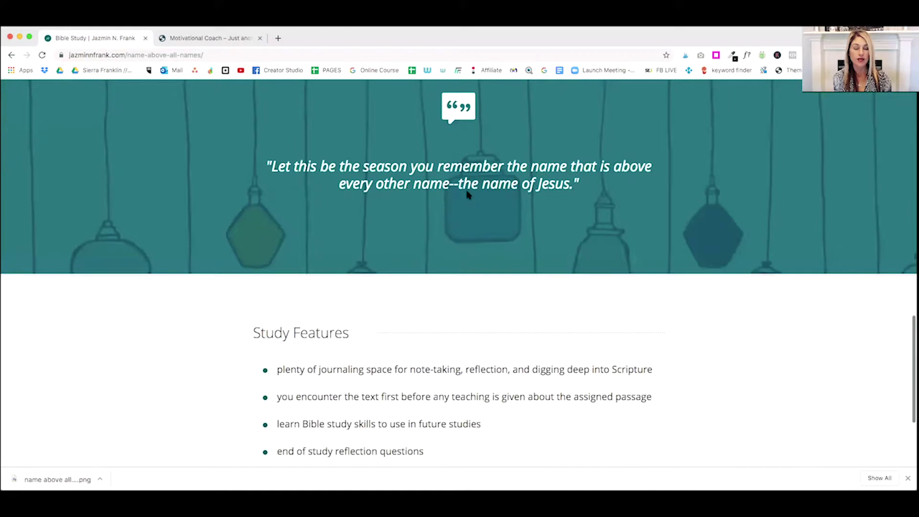
{"action": "scroll", "coordinate": [468, 194], "scroll_direction": "up", "scroll_amount": 6}
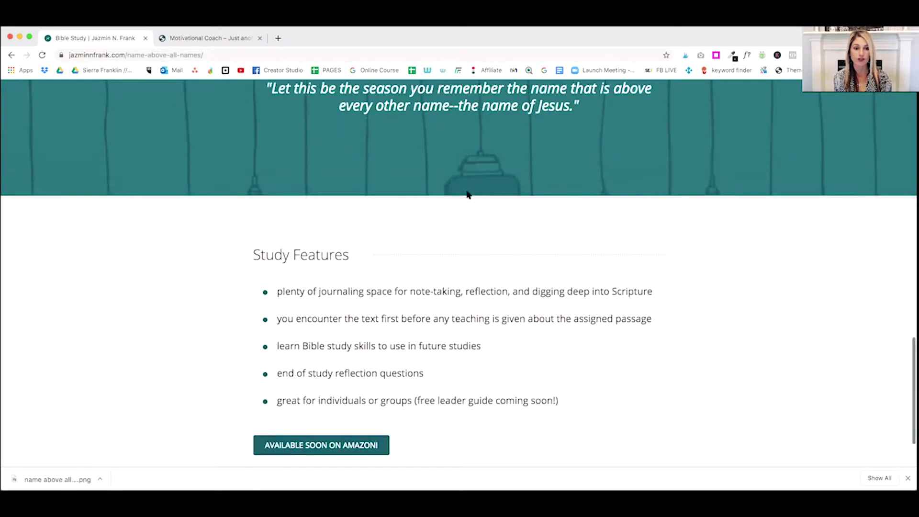
{"action": "scroll", "coordinate": [468, 195], "scroll_direction": "up", "scroll_amount": 10}
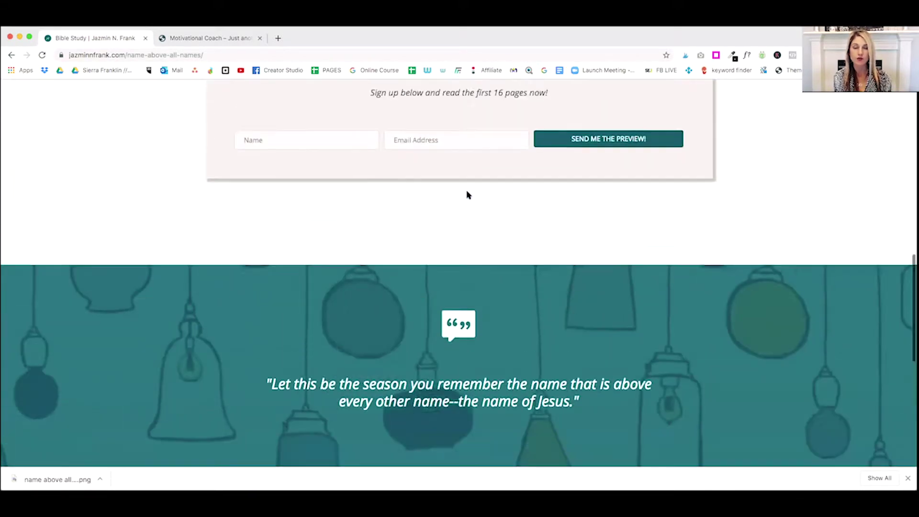
{"action": "scroll", "coordinate": [468, 195], "scroll_direction": "up", "scroll_amount": 9}
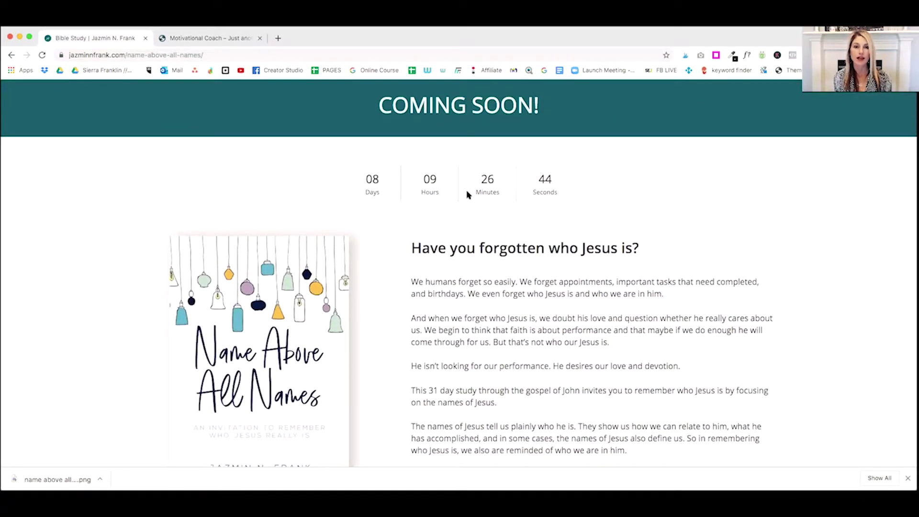
{"action": "left_click", "coordinate": [220, 40]}
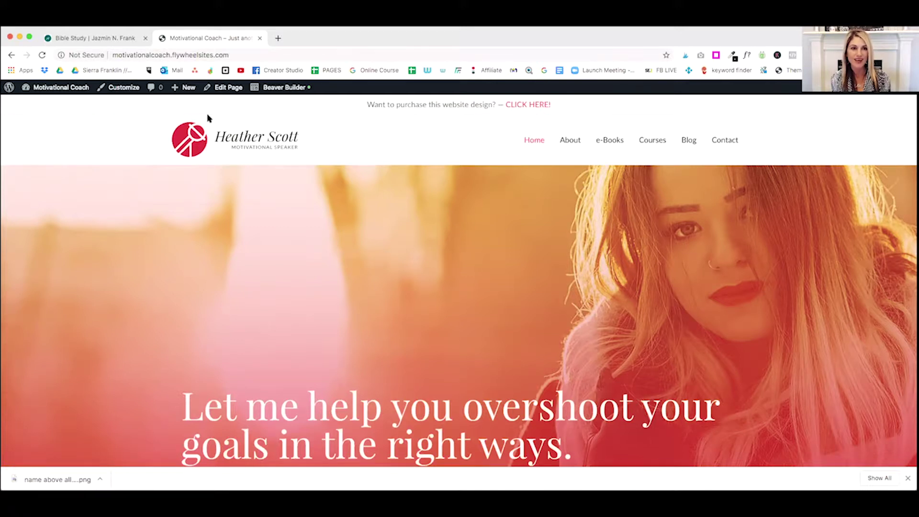
Step: Start a new page from the admin bar's New menu
{"action": "scroll", "coordinate": [208, 118], "scroll_direction": "down", "scroll_amount": 3}
{"action": "scroll", "coordinate": [208, 118], "scroll_direction": "up", "scroll_amount": 2}
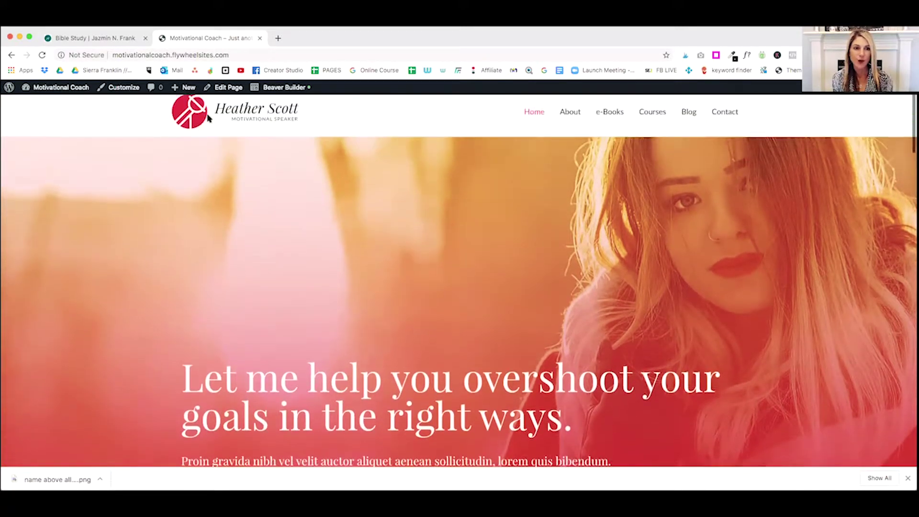
{"action": "scroll", "coordinate": [208, 118], "scroll_direction": "up", "scroll_amount": 1}
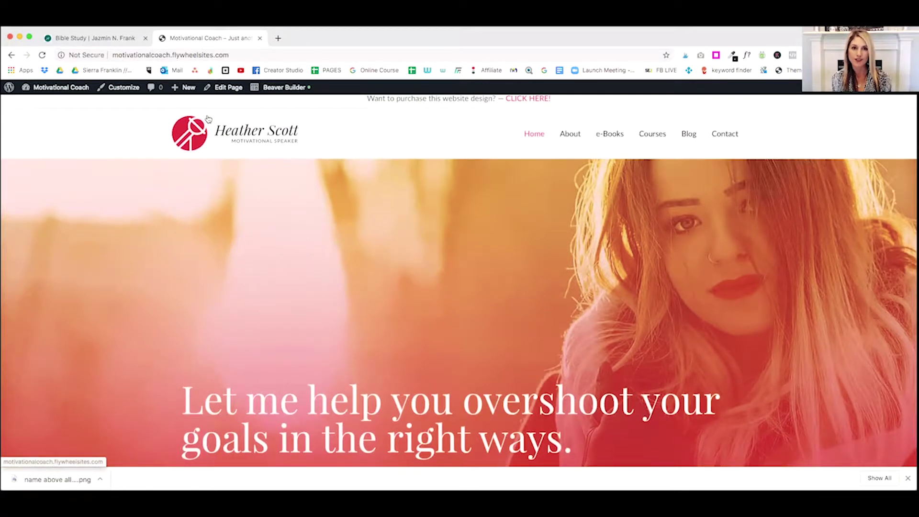
{"action": "scroll", "coordinate": [208, 119], "scroll_direction": "down", "scroll_amount": 3}
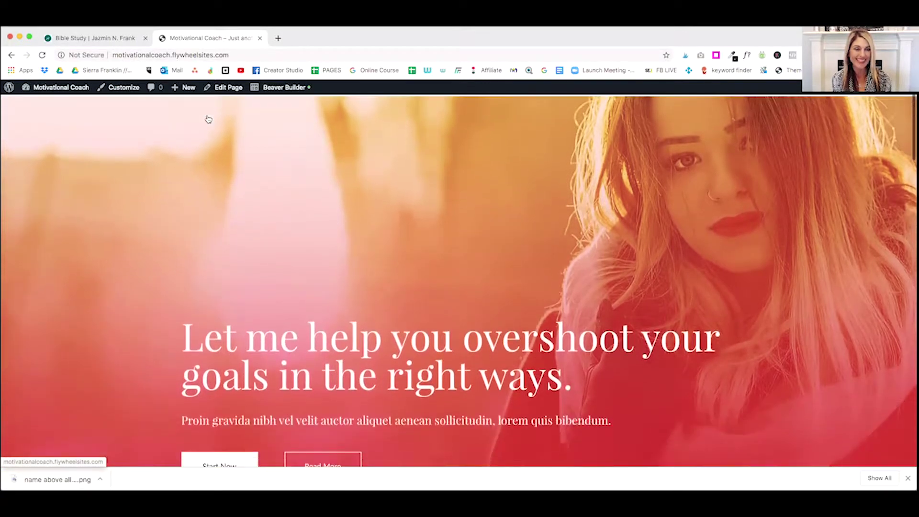
{"action": "scroll", "coordinate": [208, 119], "scroll_direction": "up", "scroll_amount": 2}
{"action": "scroll", "coordinate": [208, 118], "scroll_direction": "up", "scroll_amount": 2}
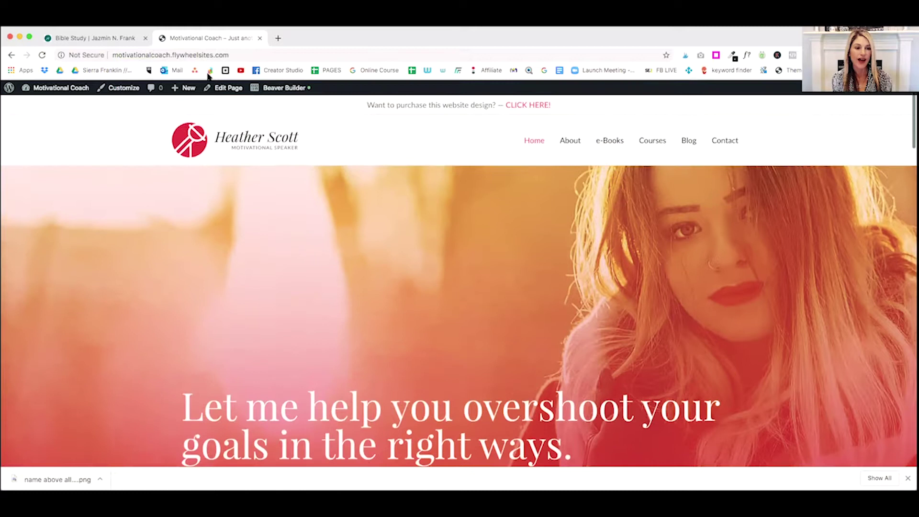
{"action": "mouse_move", "coordinate": [183, 88]}
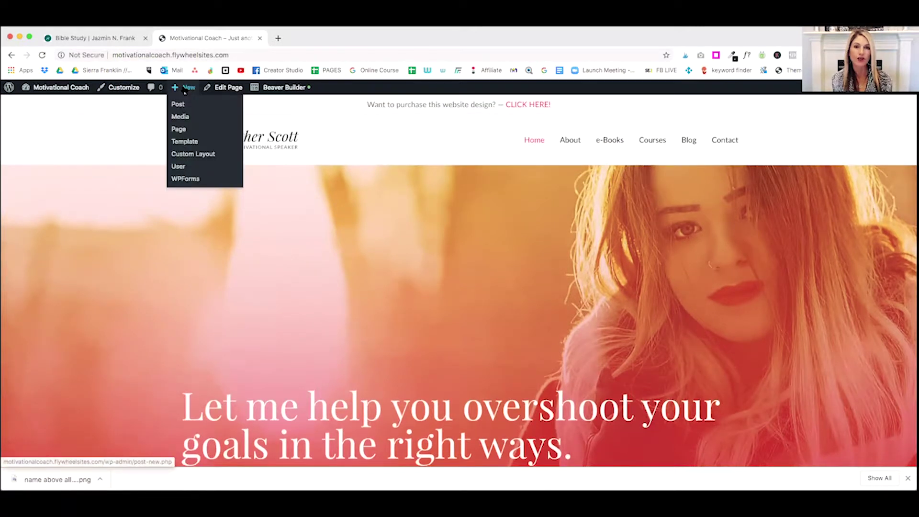
{"action": "left_click", "coordinate": [179, 130]}
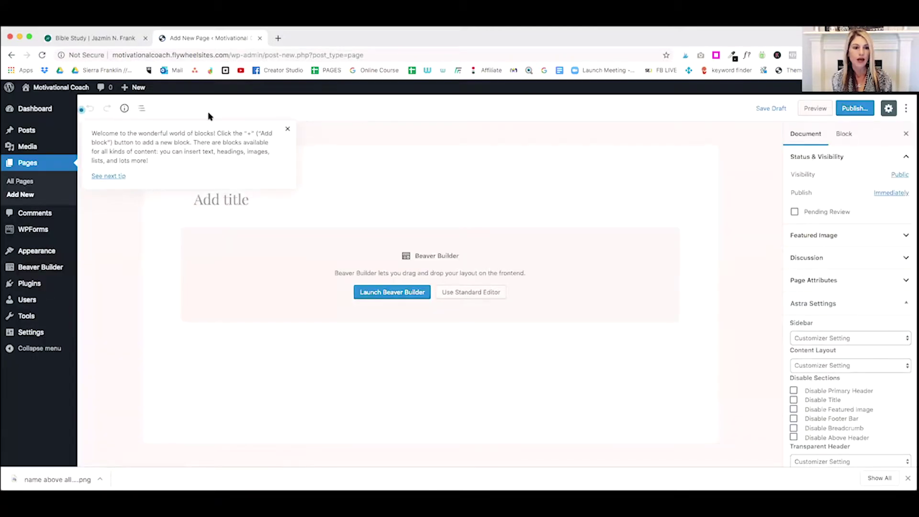
Step: Dismiss the block tip and title the page 'landing page'
{"action": "left_click", "coordinate": [288, 129]}
{"action": "left_click", "coordinate": [230, 197]}
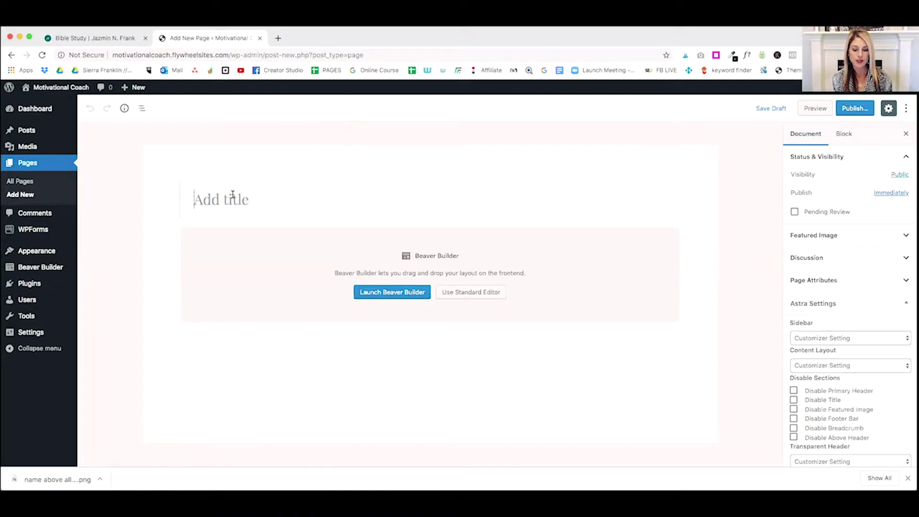
{"action": "type", "text": "landin"}
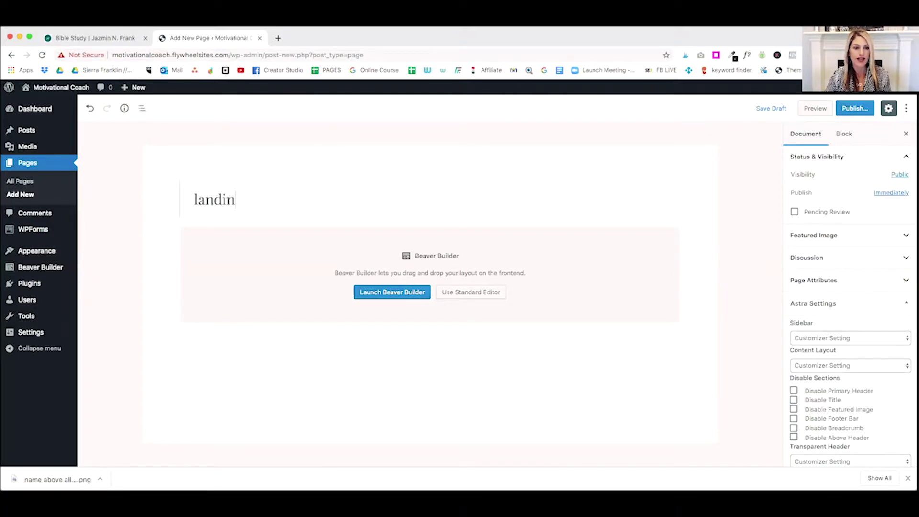
{"action": "type", "text": "g page"}
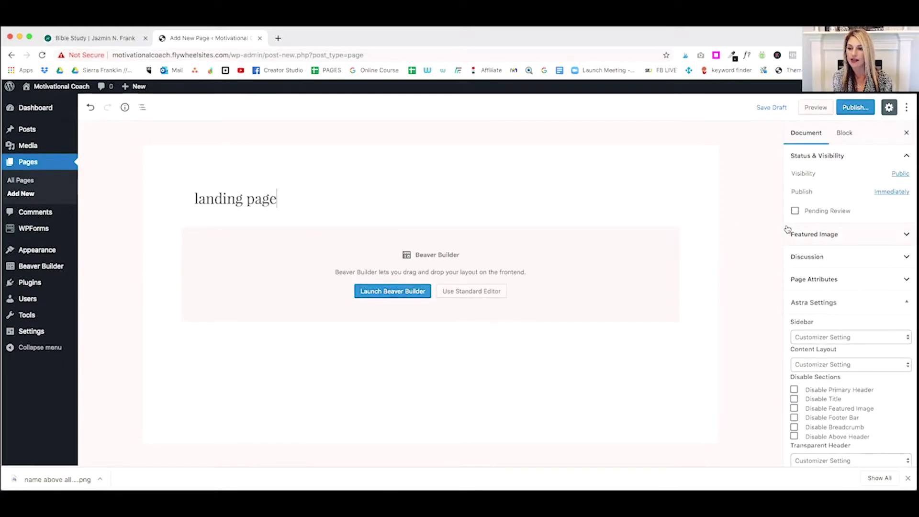
Step: Disable the header, title, featured image, footer, breadcrumb and above-header sections in Astra Settings
{"action": "scroll", "coordinate": [829, 261], "scroll_direction": "down", "scroll_amount": 1}
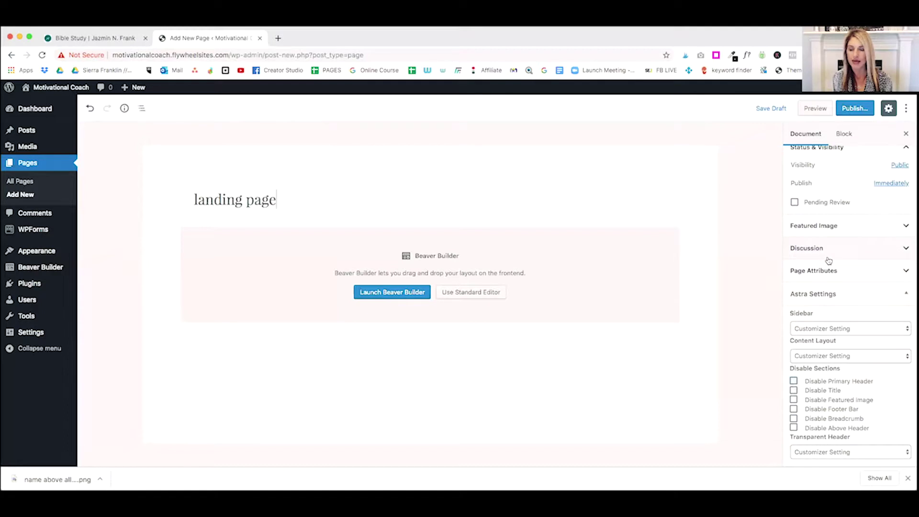
{"action": "left_click", "coordinate": [793, 381]}
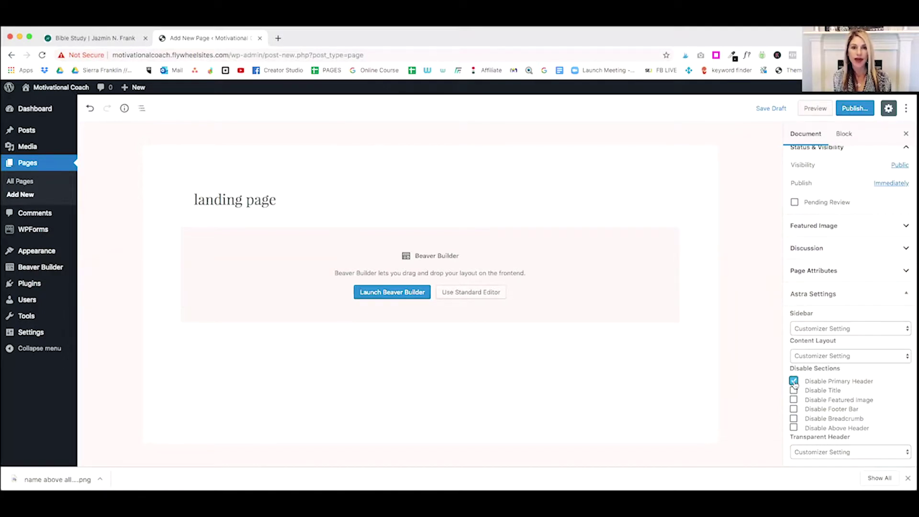
{"action": "left_click", "coordinate": [794, 390]}
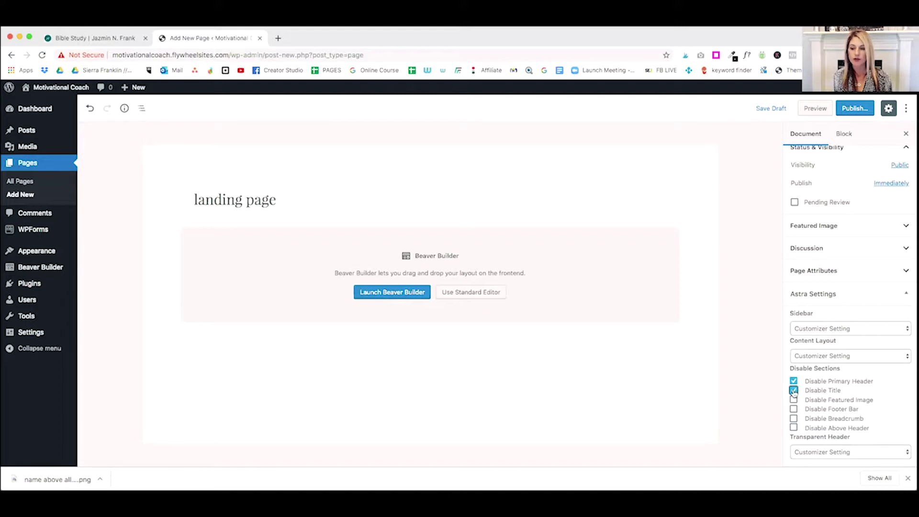
{"action": "left_click", "coordinate": [793, 399]}
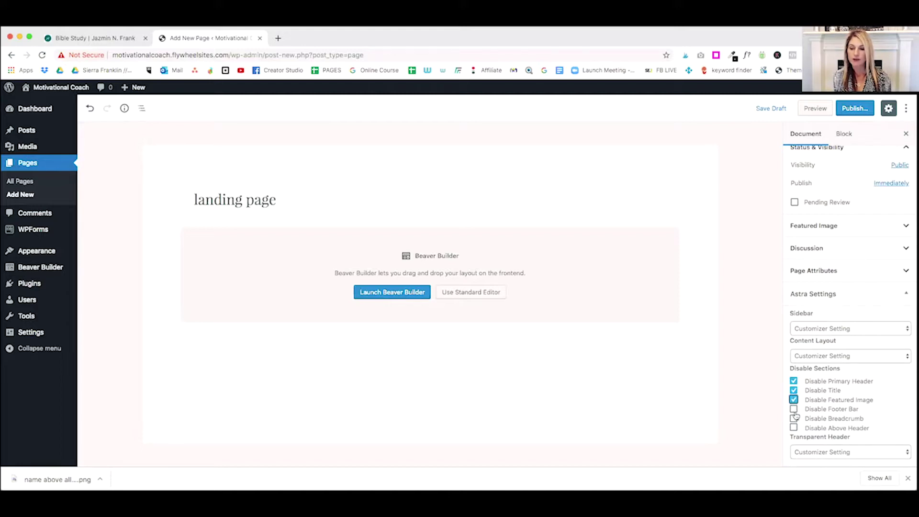
{"action": "left_click", "coordinate": [794, 409]}
{"action": "left_click", "coordinate": [793, 418]}
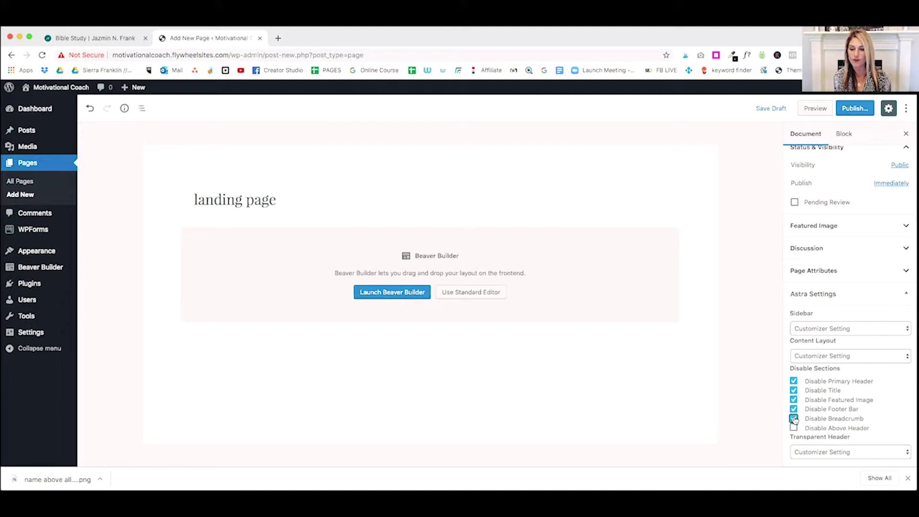
{"action": "left_click", "coordinate": [794, 427]}
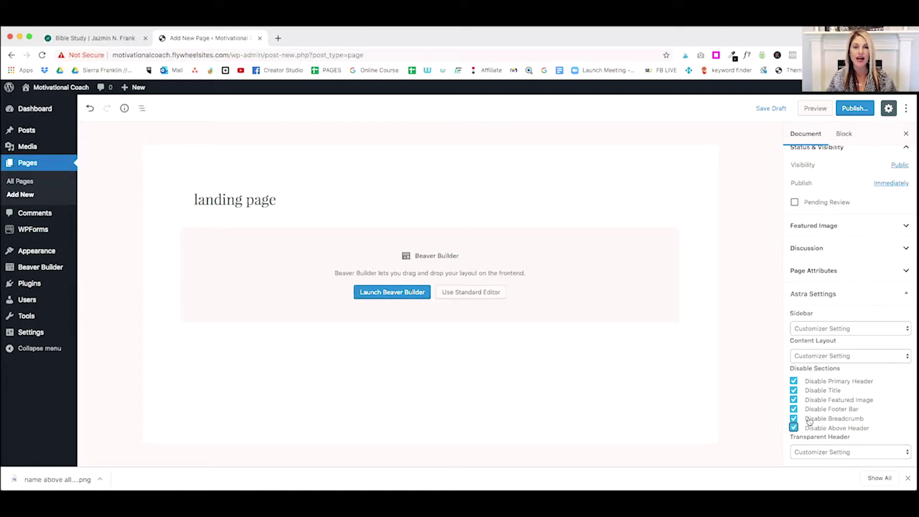
{"action": "scroll", "coordinate": [817, 402], "scroll_direction": "down", "scroll_amount": 1}
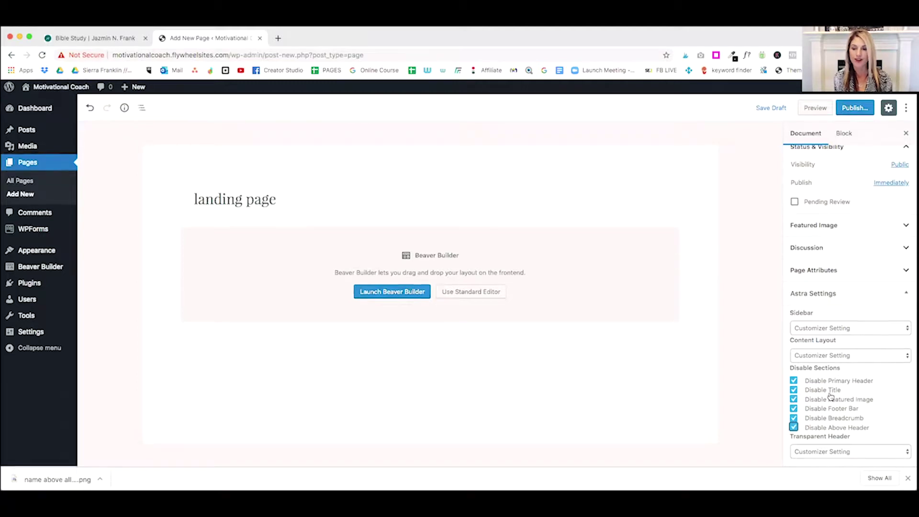
{"action": "scroll", "coordinate": [830, 396], "scroll_direction": "up", "scroll_amount": 1}
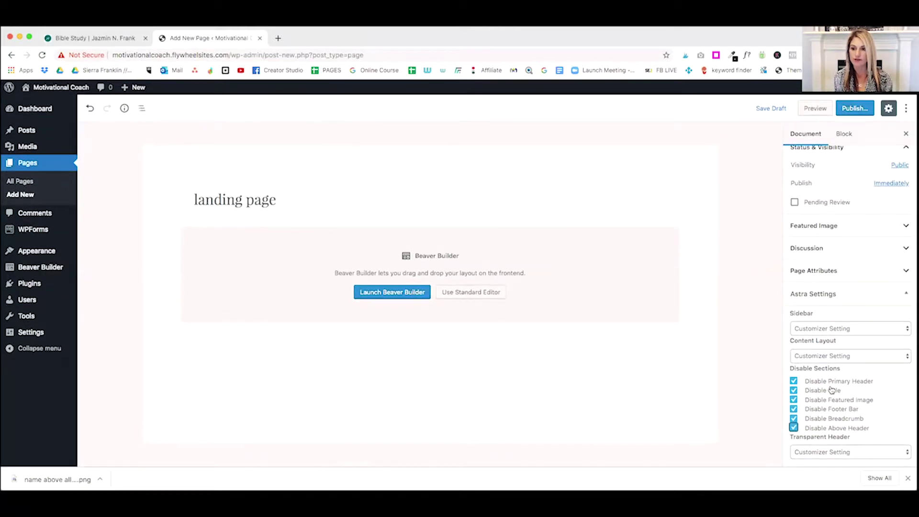
{"action": "scroll", "coordinate": [831, 383], "scroll_direction": "up", "scroll_amount": 2}
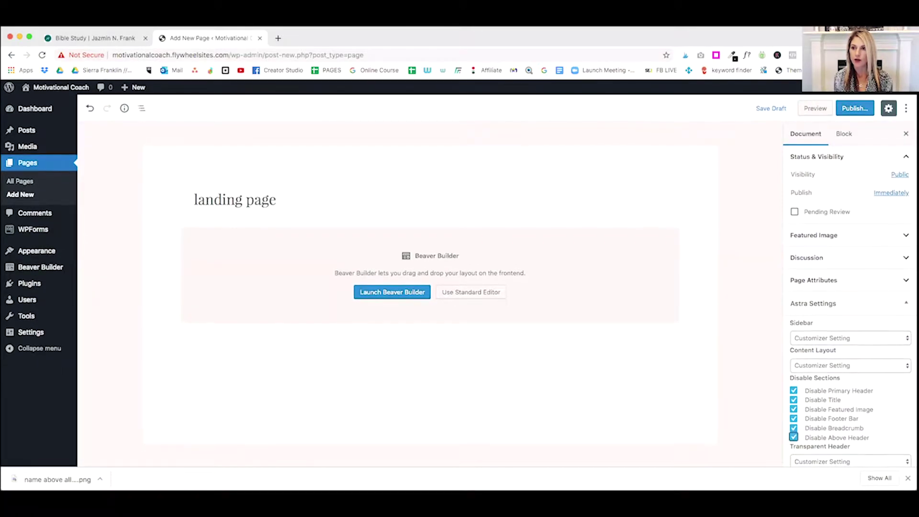
Step: Publish the 'landing page' and launch Beaver Builder on it
{"action": "left_click", "coordinate": [854, 108]}
{"action": "left_click", "coordinate": [855, 109]}
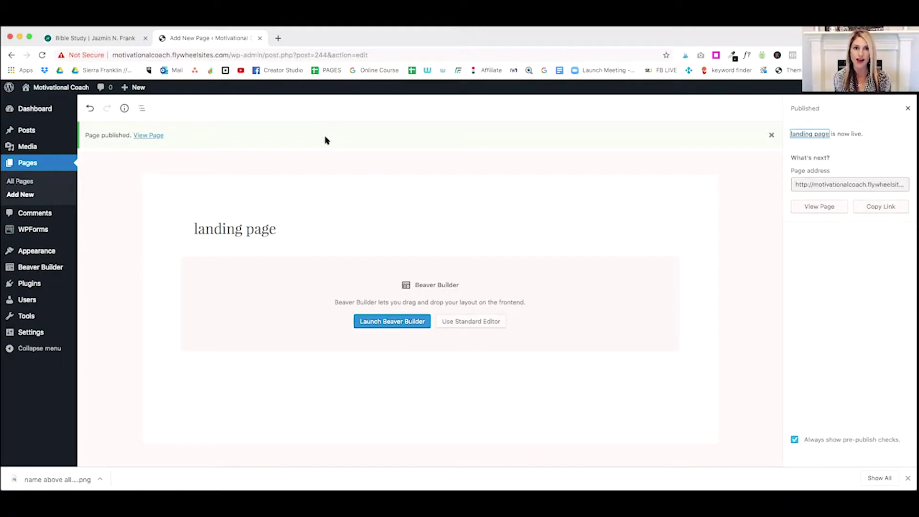
{"action": "left_click", "coordinate": [391, 323]}
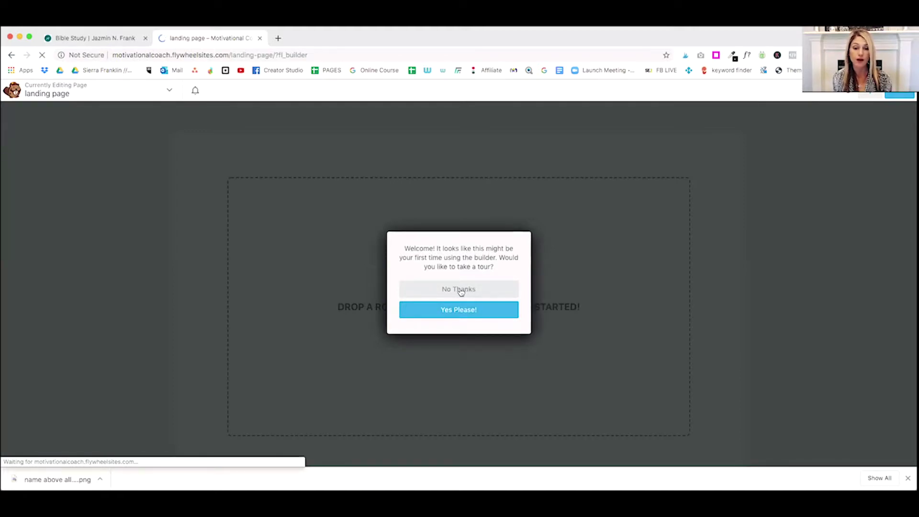
Step: Decline the Beaver Builder welcome tour with No Thanks
{"action": "left_click", "coordinate": [461, 289]}
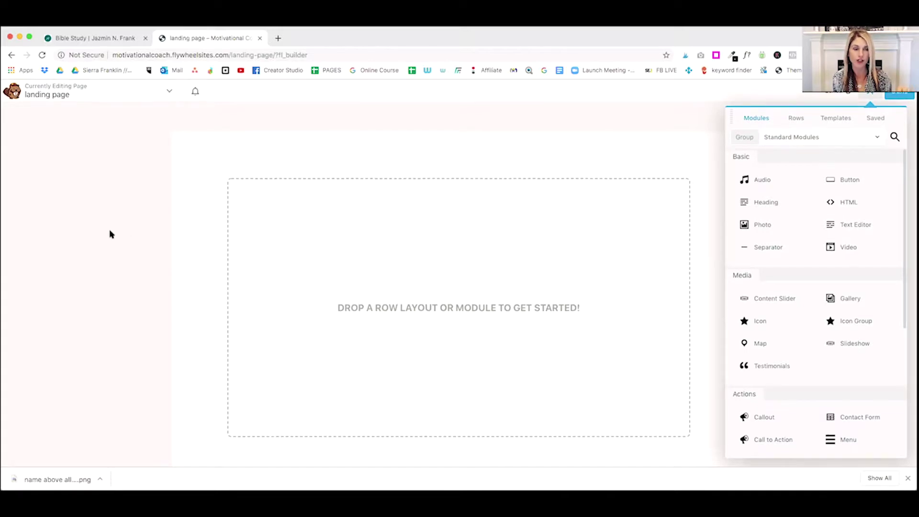
{"action": "scroll", "coordinate": [110, 234], "scroll_direction": "down", "scroll_amount": 5}
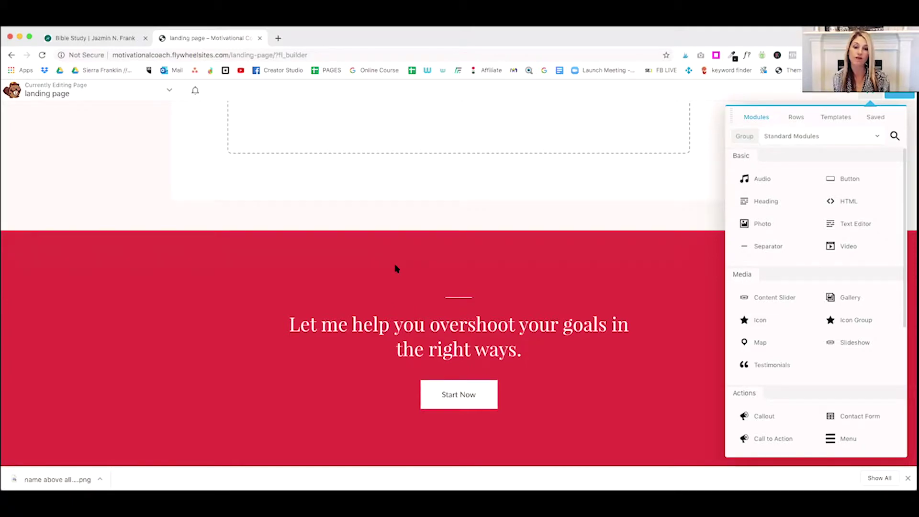
{"action": "scroll", "coordinate": [397, 268], "scroll_direction": "up", "scroll_amount": 5}
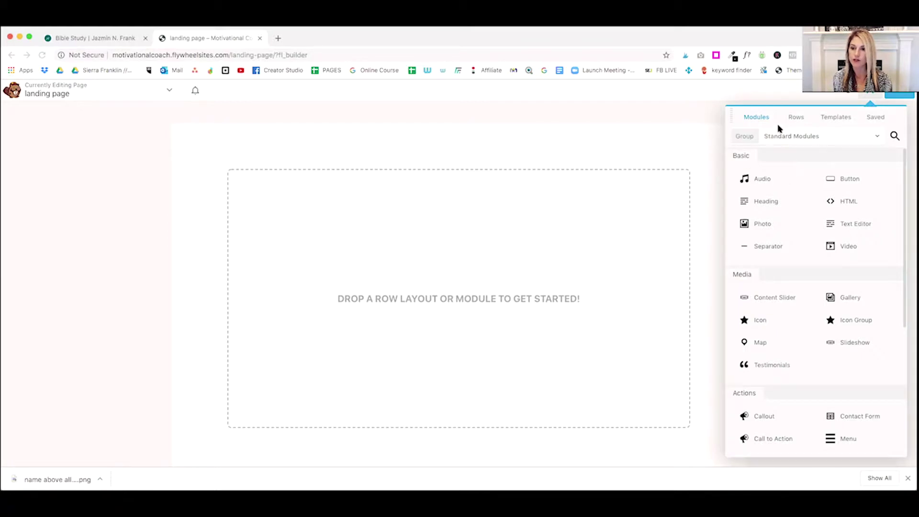
Step: Add a 1 Column row to the empty landing page layout
{"action": "left_click", "coordinate": [796, 119]}
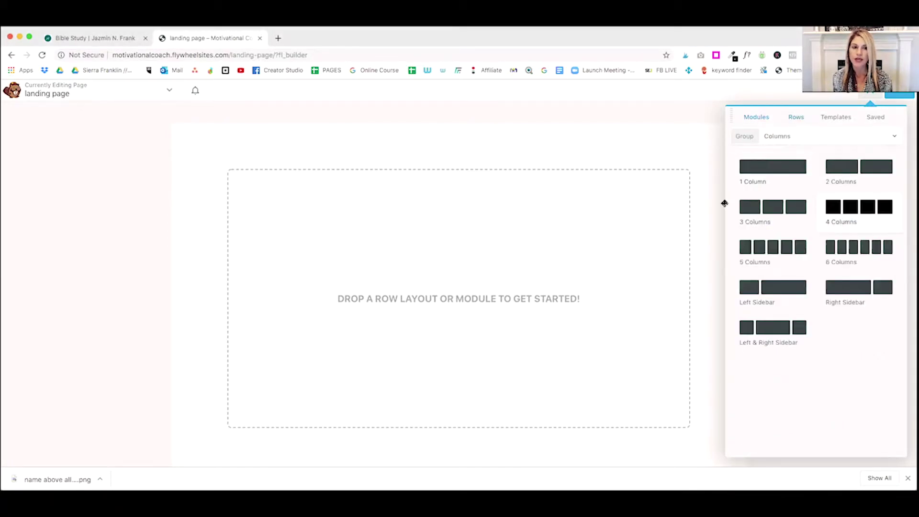
{"action": "left_click", "coordinate": [83, 39]}
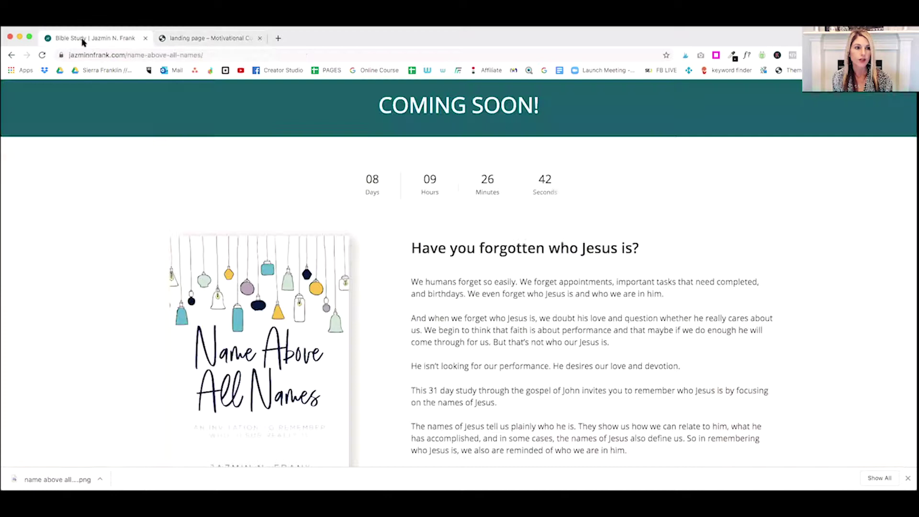
{"action": "left_click", "coordinate": [199, 42]}
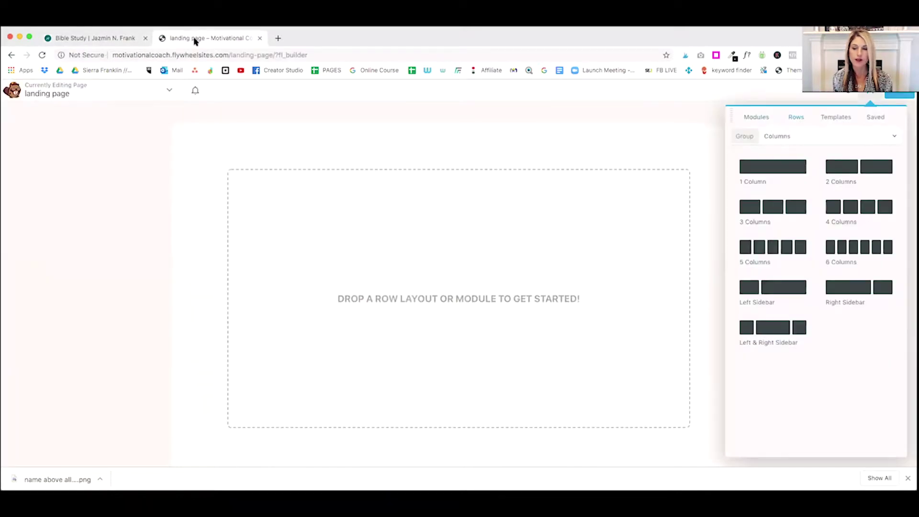
{"action": "left_click_drag", "start_coordinate": [785, 164], "coordinate": [410, 198]}
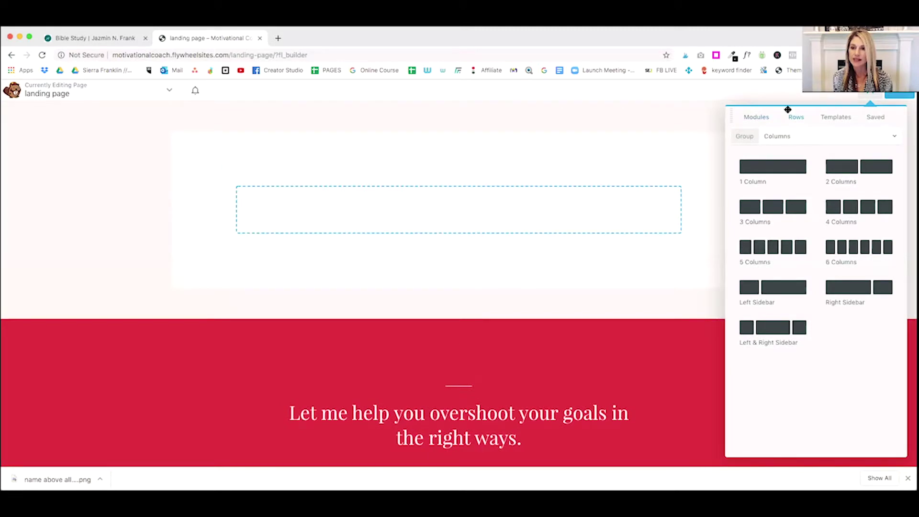
{"action": "left_click", "coordinate": [760, 120]}
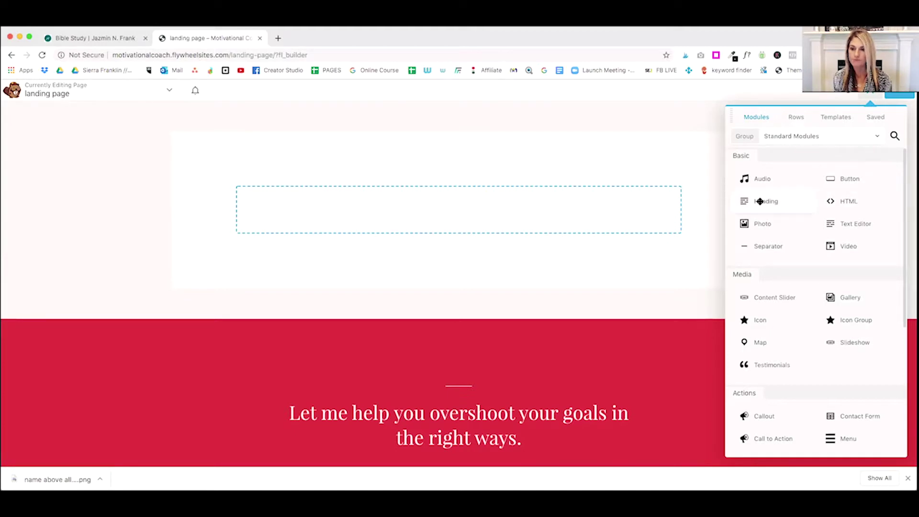
Step: Add a centre-aligned Heading module reading 'COMING SOON!' and save it
{"action": "left_click_drag", "start_coordinate": [759, 201], "coordinate": [493, 220]}
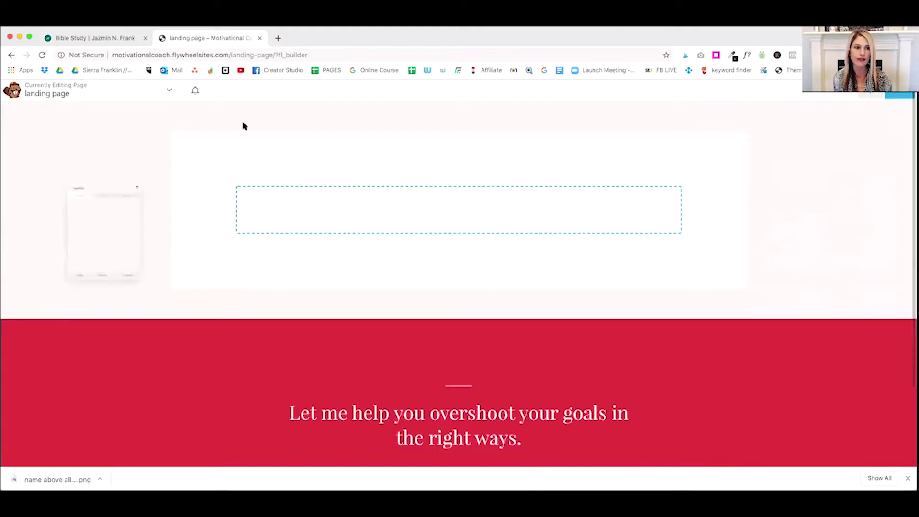
{"action": "type", "text": "C"}
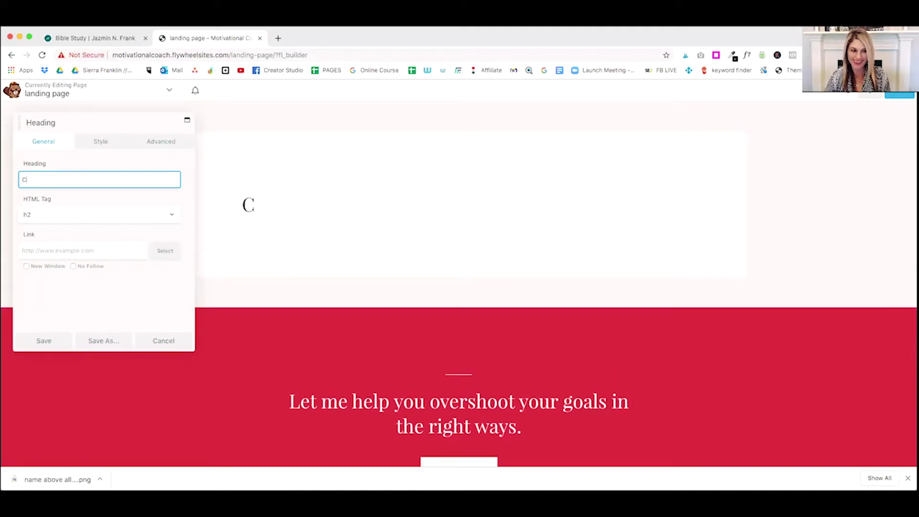
{"action": "type", "text": "OMING "}
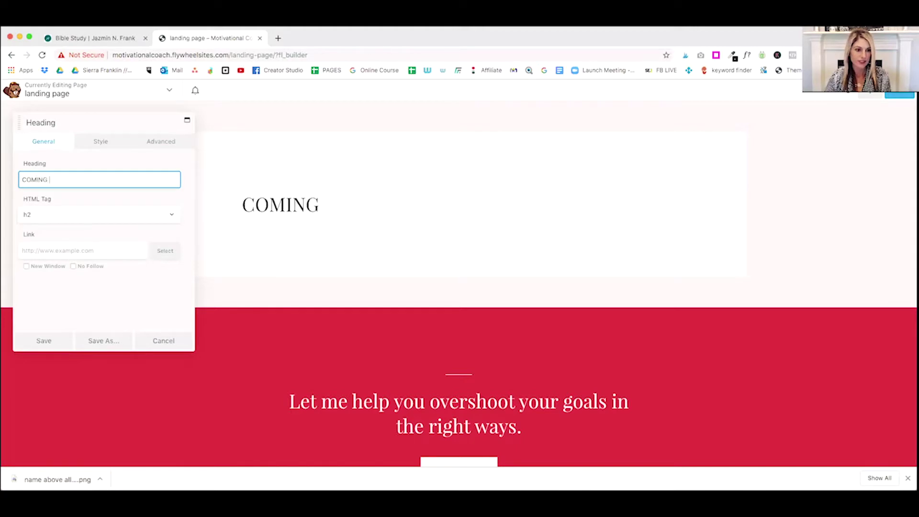
{"action": "type", "text": "SOOM"}
{"action": "key", "text": "BackSpace"}
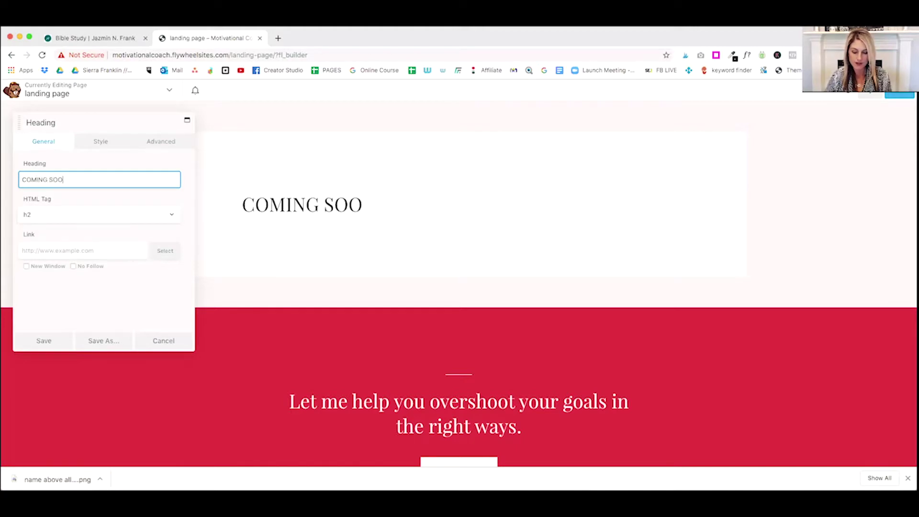
{"action": "type", "text": "N!"}
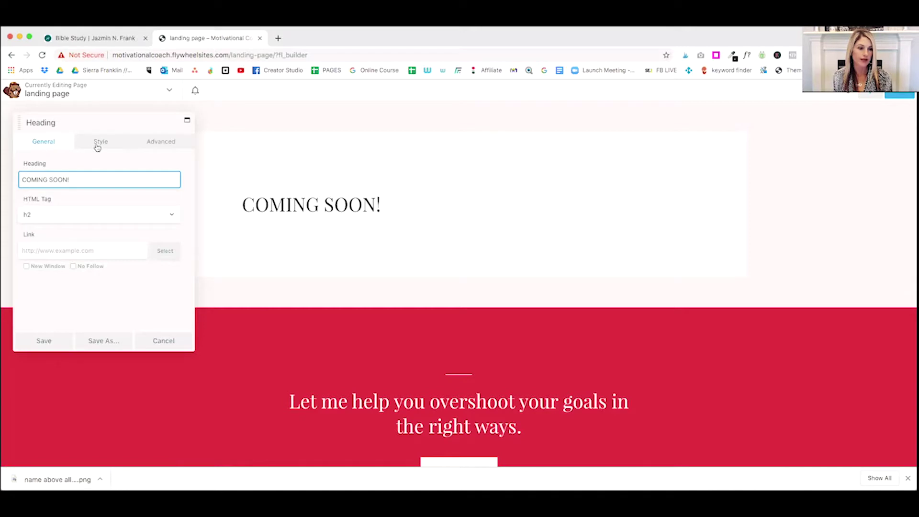
{"action": "left_click", "coordinate": [98, 143]}
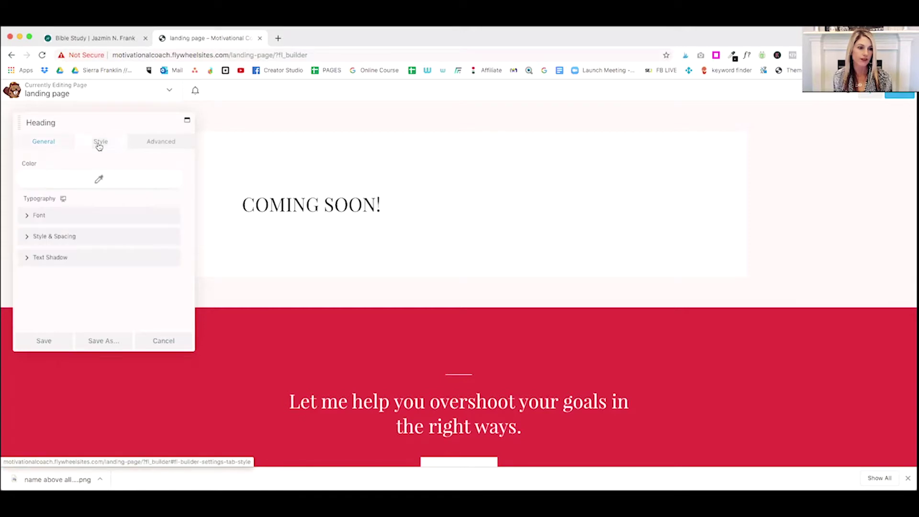
{"action": "left_click", "coordinate": [61, 213]}
{"action": "left_click", "coordinate": [155, 279]}
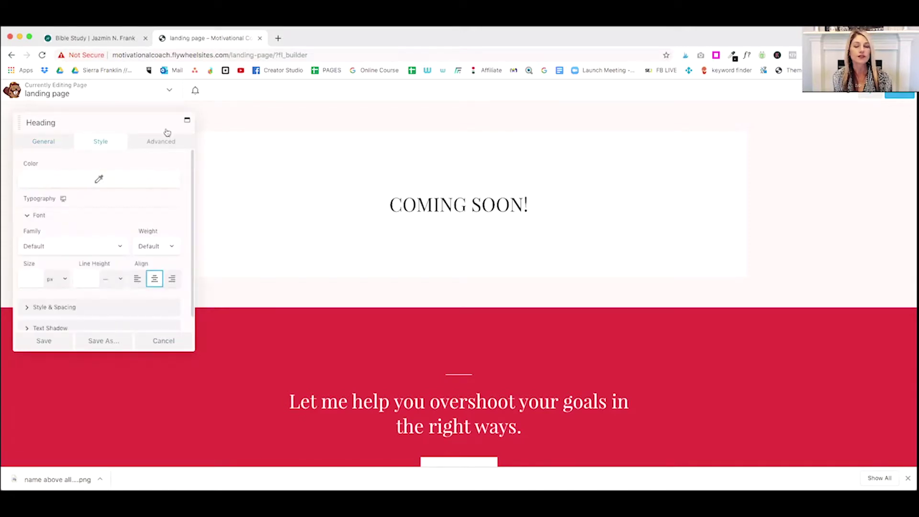
{"action": "left_click_drag", "start_coordinate": [122, 123], "coordinate": [252, 134]}
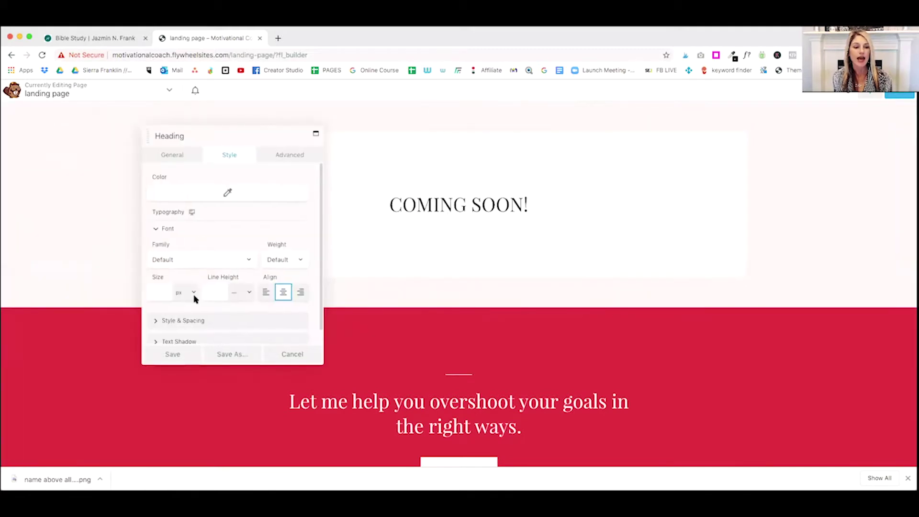
{"action": "left_click", "coordinate": [177, 353]}
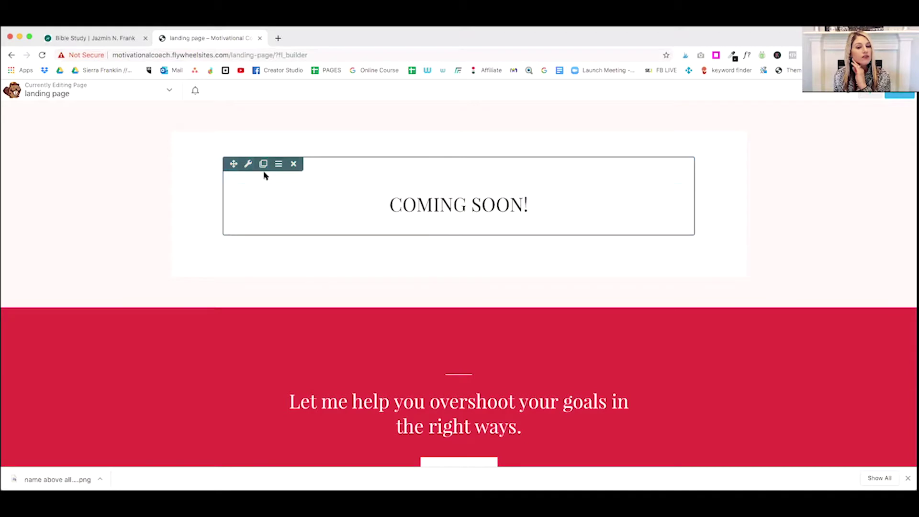
Step: Make the heading's row span the full page width
{"action": "left_click", "coordinate": [248, 164]}
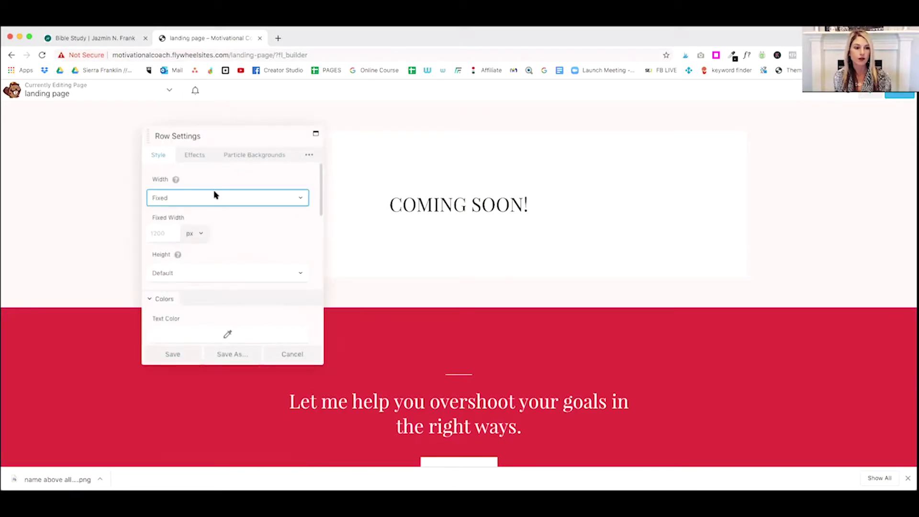
{"action": "left_click", "coordinate": [191, 199]}
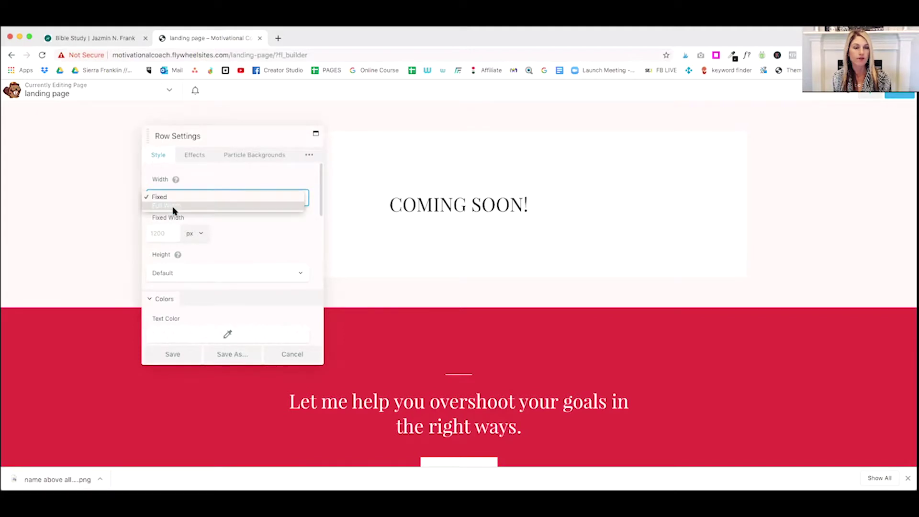
{"action": "left_click", "coordinate": [173, 207]}
{"action": "scroll", "coordinate": [212, 245], "scroll_direction": "down", "scroll_amount": 1}
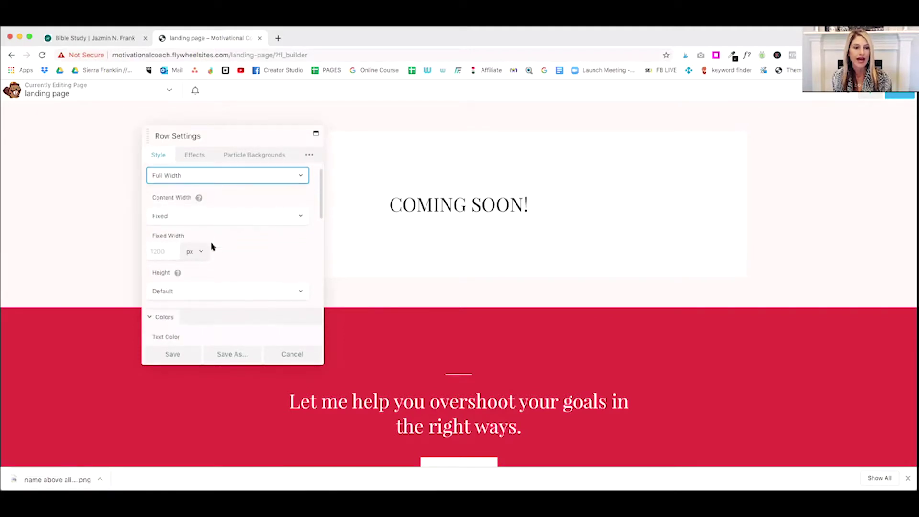
{"action": "scroll", "coordinate": [213, 246], "scroll_direction": "down", "scroll_amount": 5}
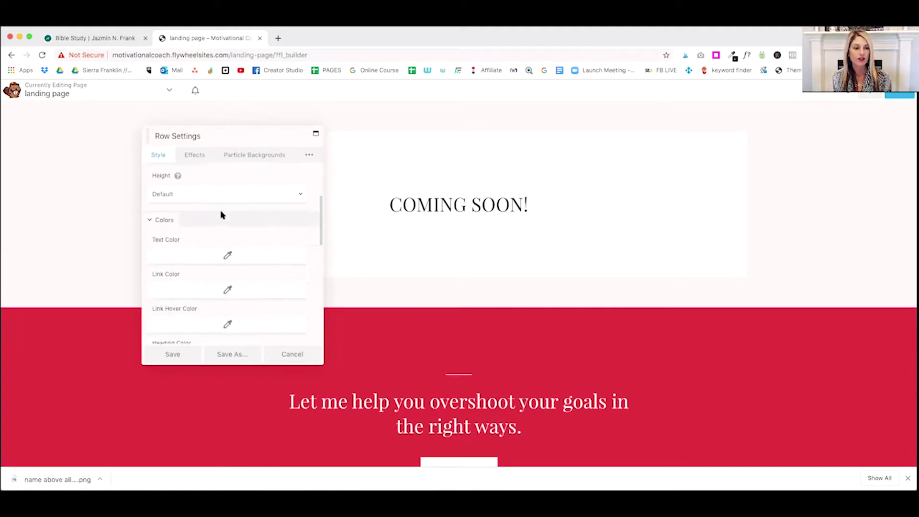
{"action": "scroll", "coordinate": [222, 214], "scroll_direction": "down", "scroll_amount": 8}
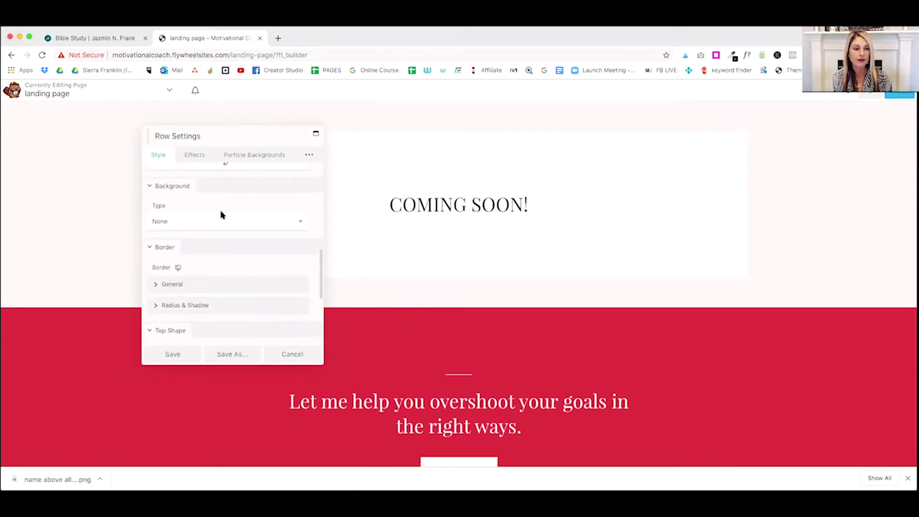
{"action": "scroll", "coordinate": [221, 215], "scroll_direction": "down", "scroll_amount": 6}
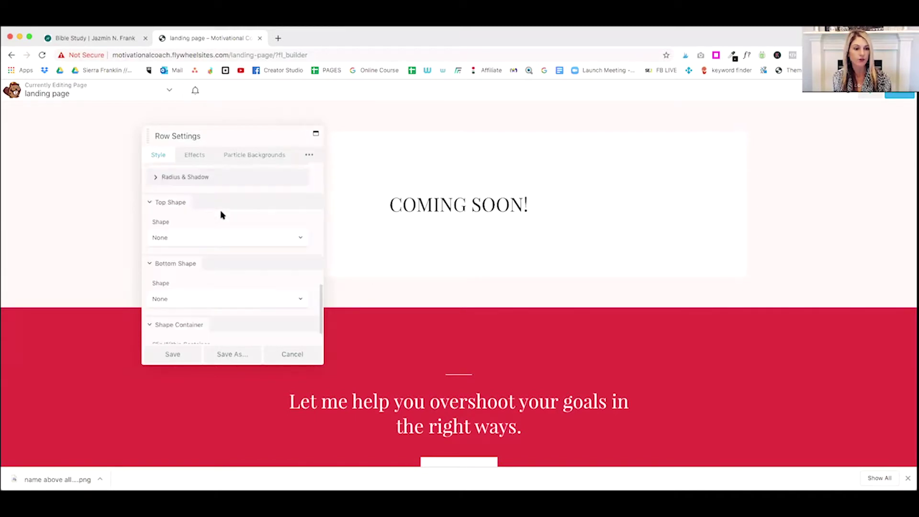
{"action": "scroll", "coordinate": [222, 214], "scroll_direction": "up", "scroll_amount": 7}
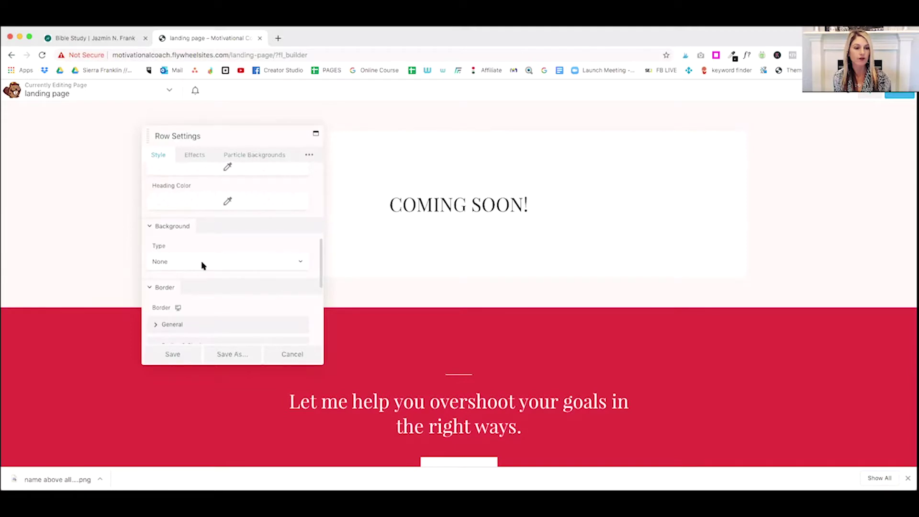
Step: Give the row a solid #e01a4f red background colour
{"action": "left_click", "coordinate": [202, 265]}
{"action": "left_click", "coordinate": [190, 272]}
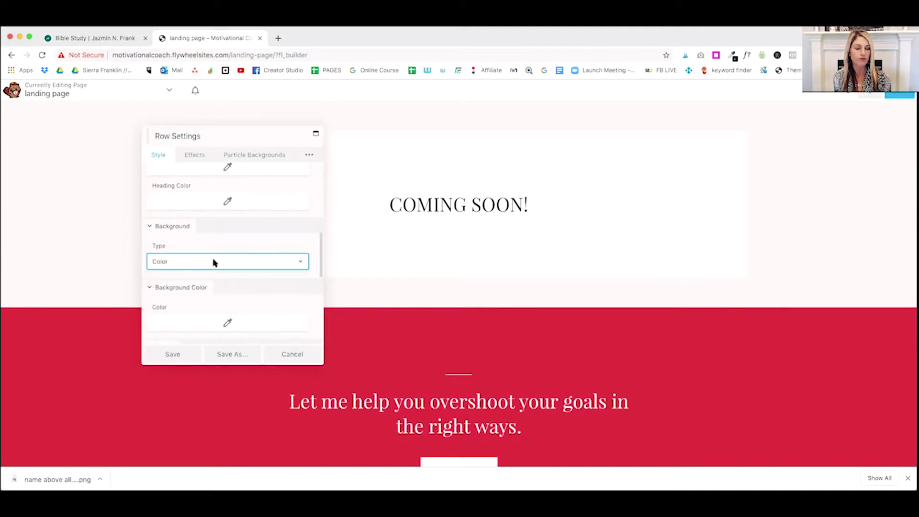
{"action": "scroll", "coordinate": [213, 260], "scroll_direction": "down", "scroll_amount": 2}
{"action": "left_click", "coordinate": [225, 281]}
{"action": "left_click", "coordinate": [242, 283]}
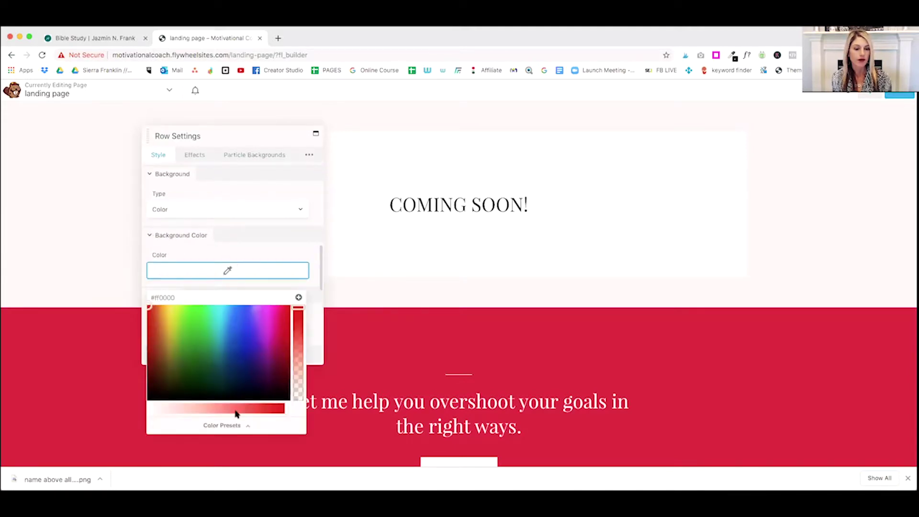
{"action": "left_click", "coordinate": [234, 425]}
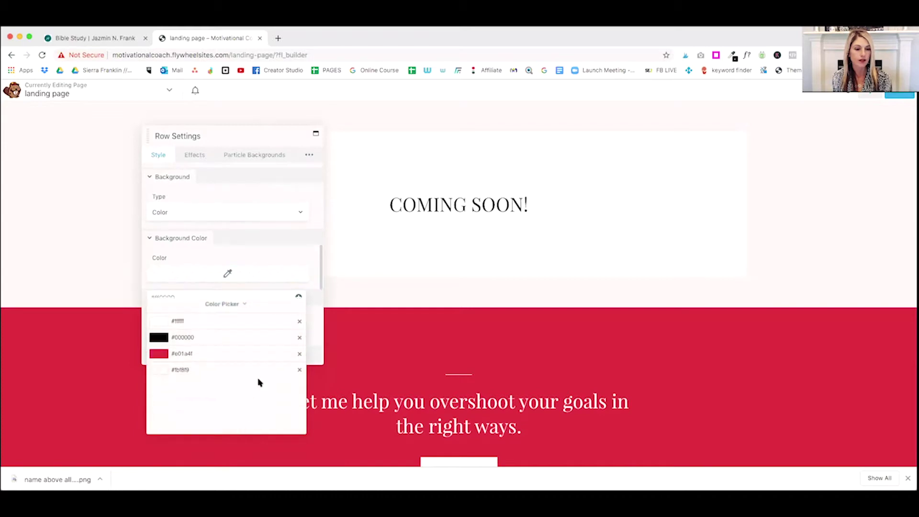
{"action": "left_click", "coordinate": [182, 347]}
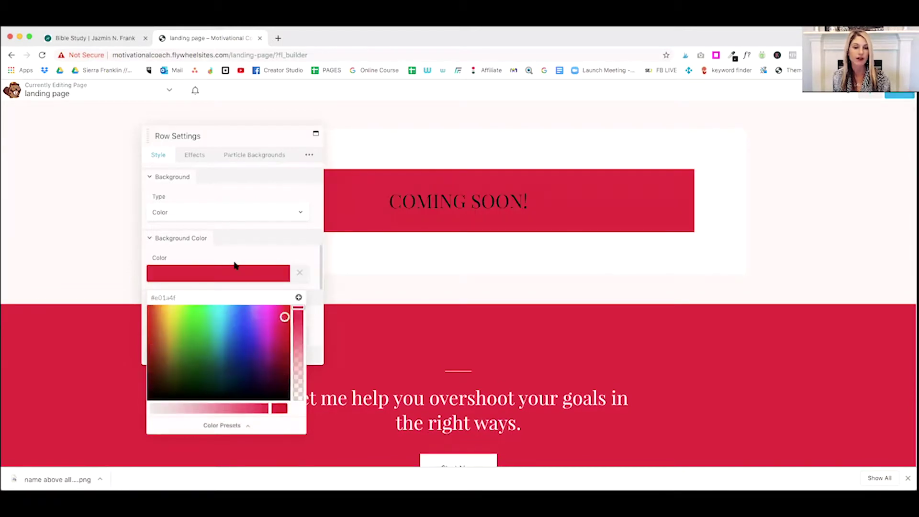
{"action": "left_click", "coordinate": [245, 238]}
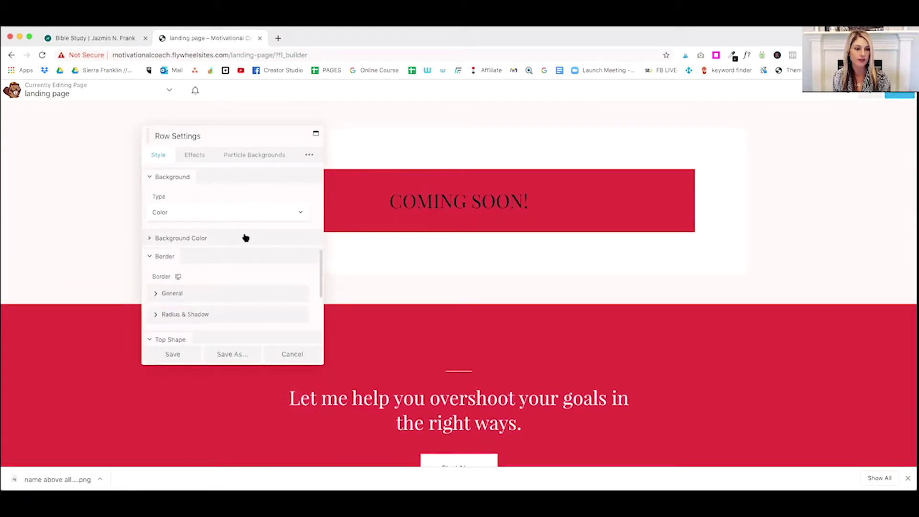
Step: Set the row text colour to white #ffffff and save the row
{"action": "scroll", "coordinate": [245, 238], "scroll_direction": "up", "scroll_amount": 6}
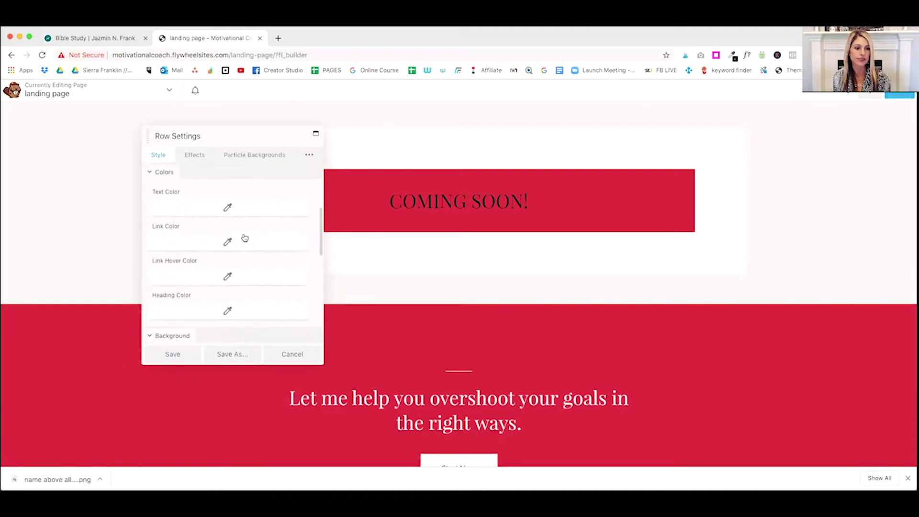
{"action": "scroll", "coordinate": [230, 235], "scroll_direction": "up", "scroll_amount": 1}
{"action": "left_click", "coordinate": [215, 232]}
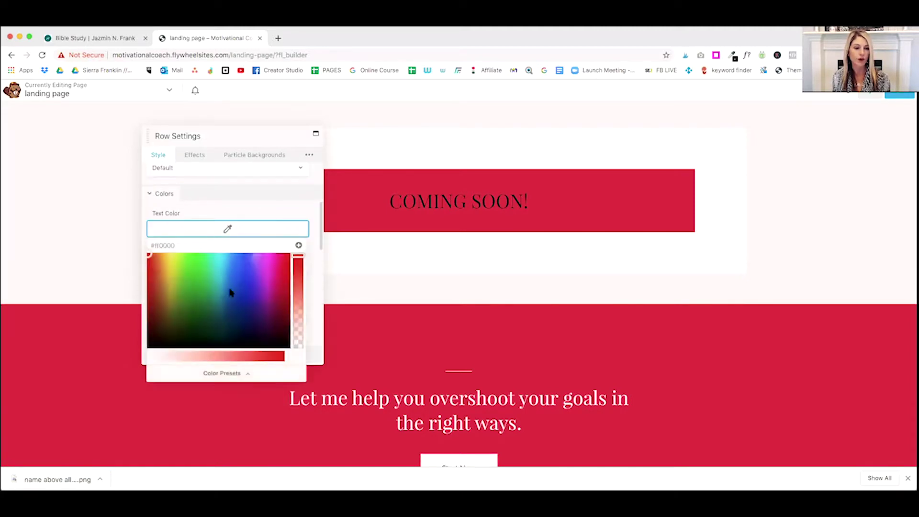
{"action": "left_click", "coordinate": [225, 374]}
{"action": "scroll", "coordinate": [201, 325], "scroll_direction": "down", "scroll_amount": 2}
{"action": "left_click", "coordinate": [181, 263]}
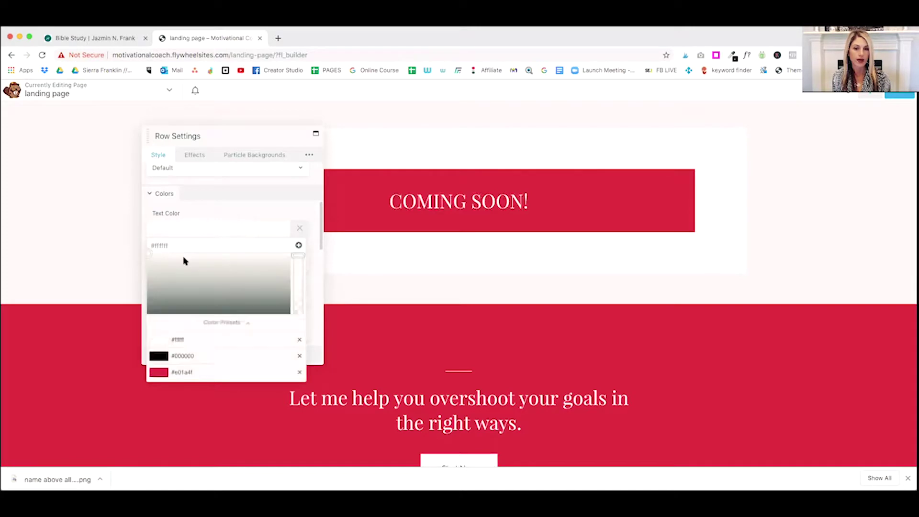
{"action": "left_click", "coordinate": [216, 198]}
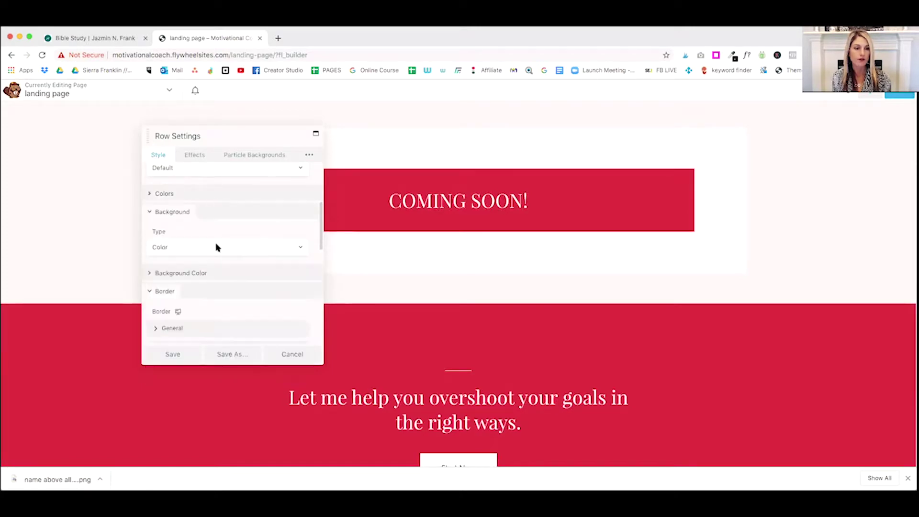
{"action": "left_click", "coordinate": [173, 357]}
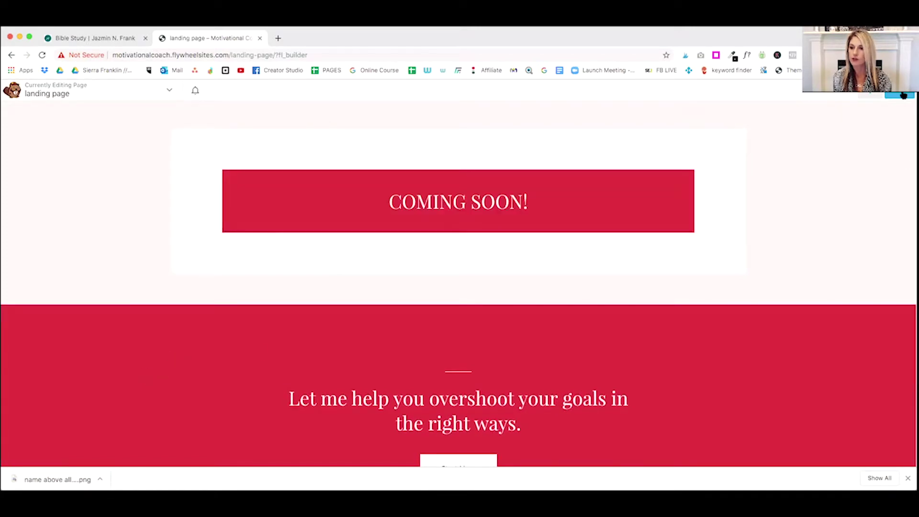
Step: Publish the page changes and return to the WordPress page editor
{"action": "left_click", "coordinate": [903, 96]}
{"action": "left_click", "coordinate": [872, 94]}
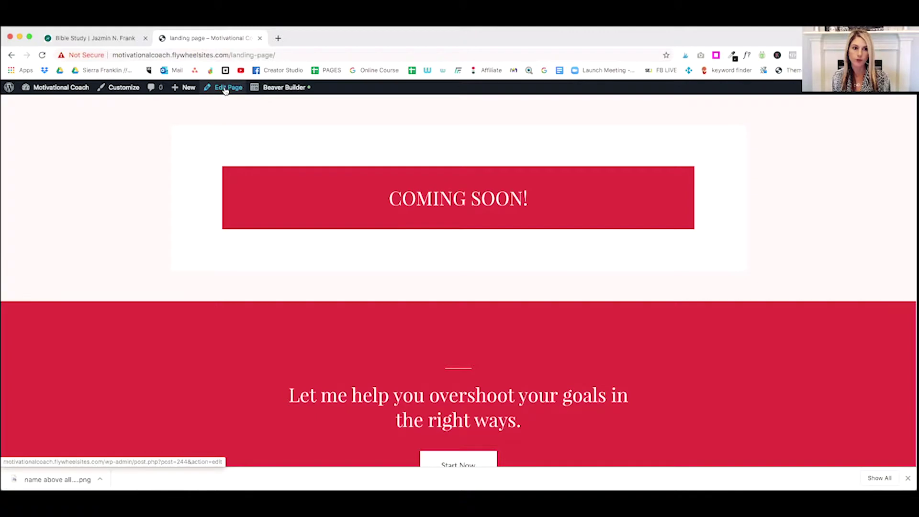
{"action": "left_click", "coordinate": [225, 89]}
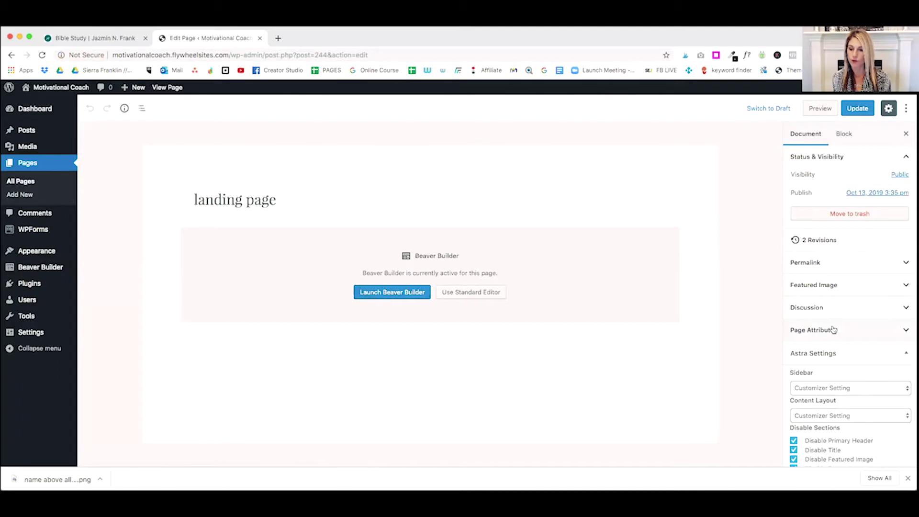
Step: Set the Astra Content Layout to Full Width / Stretched and update the page
{"action": "scroll", "coordinate": [833, 330], "scroll_direction": "down", "scroll_amount": 3}
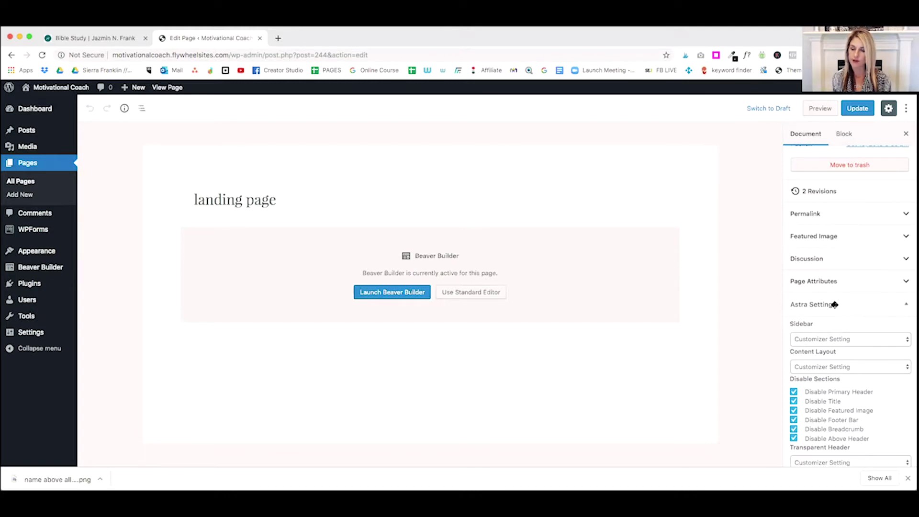
{"action": "scroll", "coordinate": [835, 305], "scroll_direction": "down", "scroll_amount": 1}
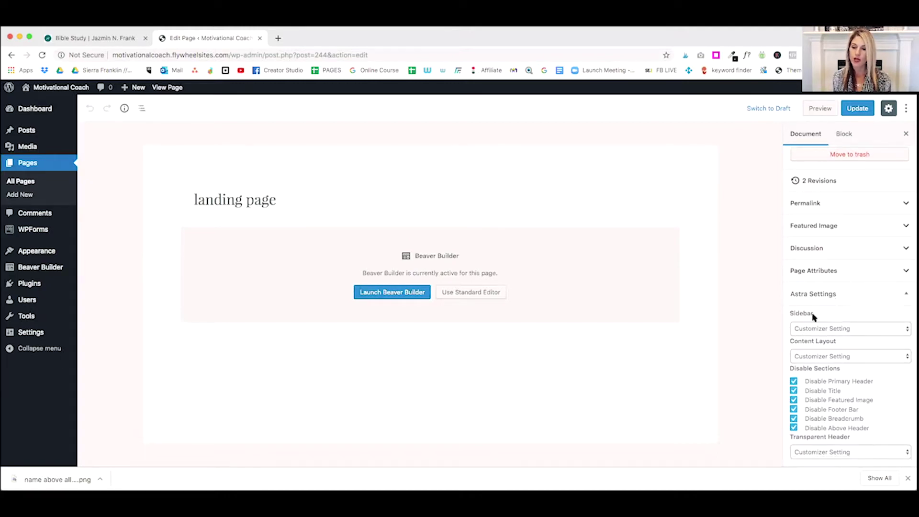
{"action": "left_click", "coordinate": [850, 328]}
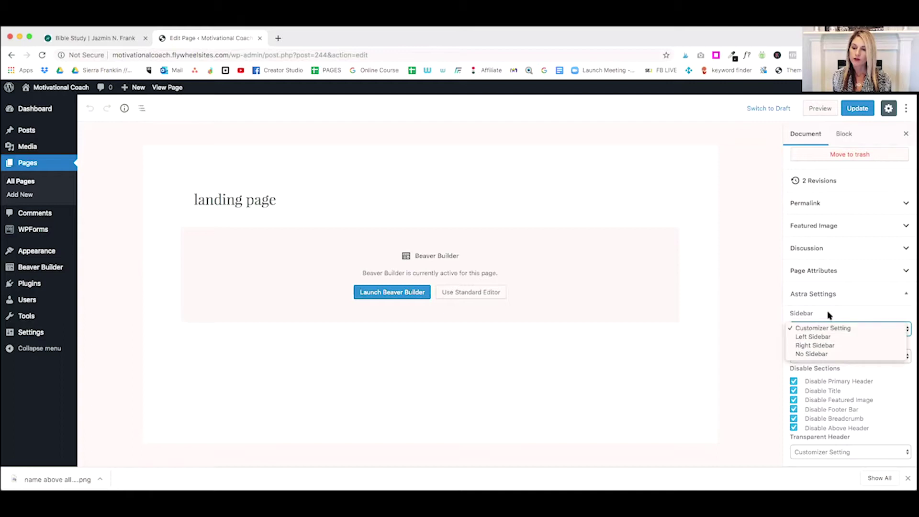
{"action": "left_click", "coordinate": [848, 329]}
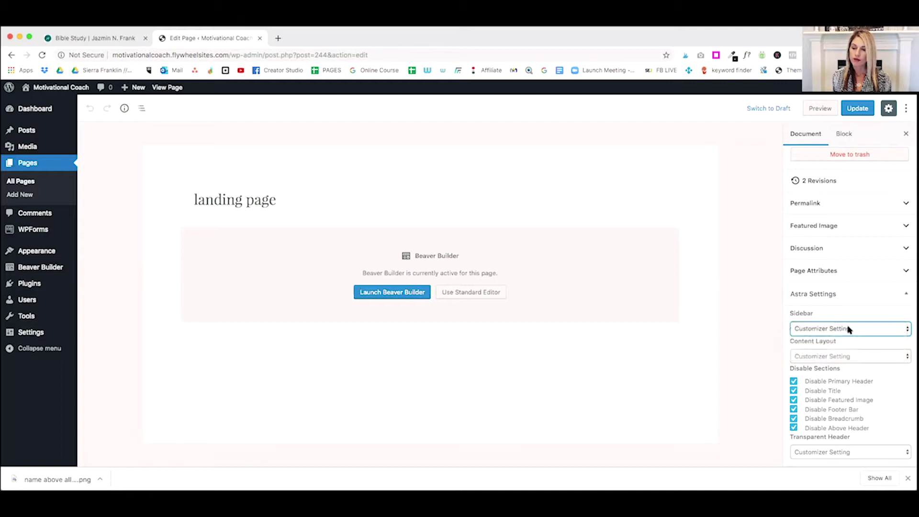
{"action": "left_click", "coordinate": [835, 359]}
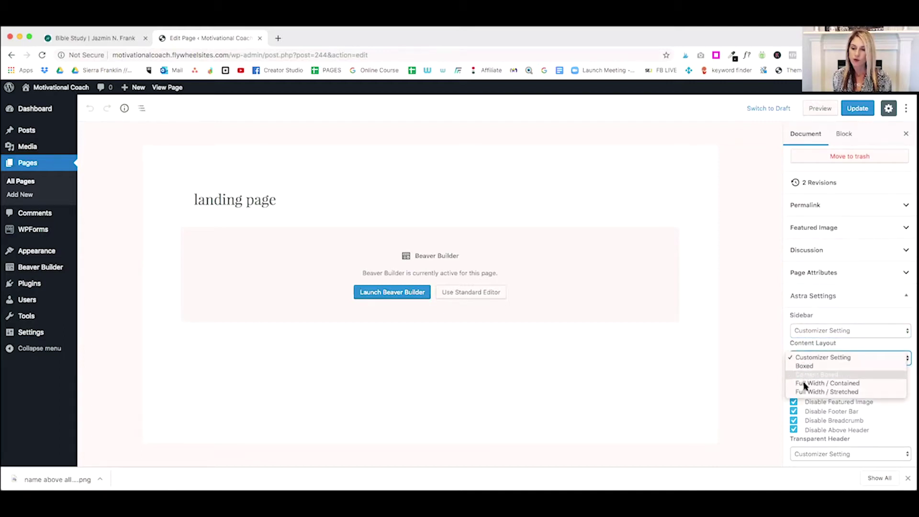
{"action": "left_click", "coordinate": [835, 393]}
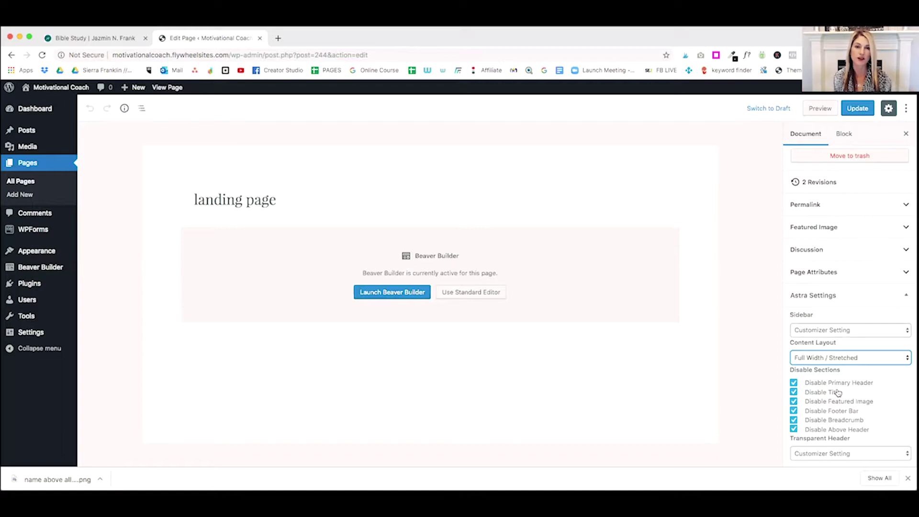
{"action": "left_click", "coordinate": [856, 108]}
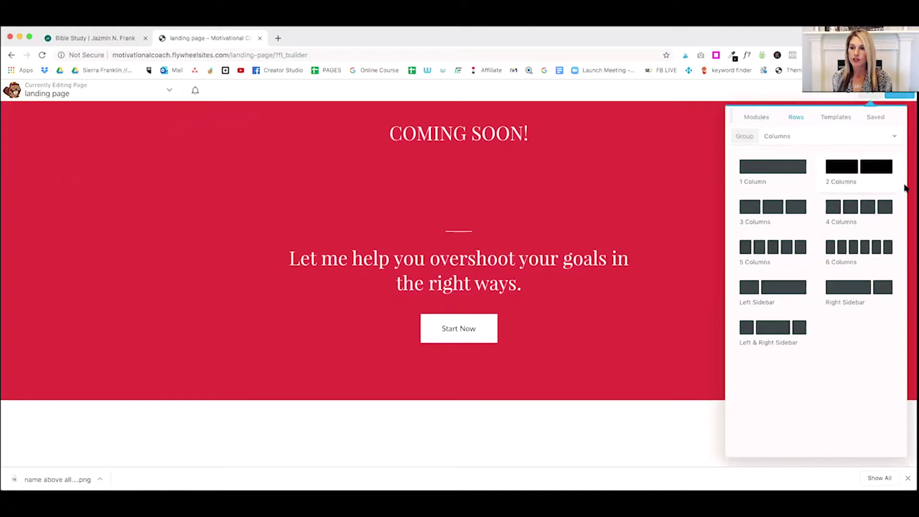
Step: Drag a UABB Countdown module into a row below the COMING SOON! heading
{"action": "left_click", "coordinate": [756, 117]}
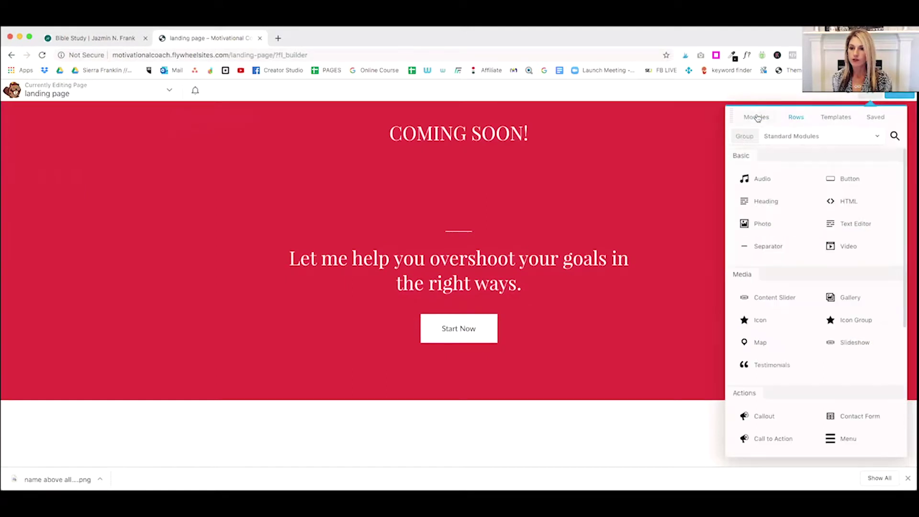
{"action": "left_click", "coordinate": [800, 138]}
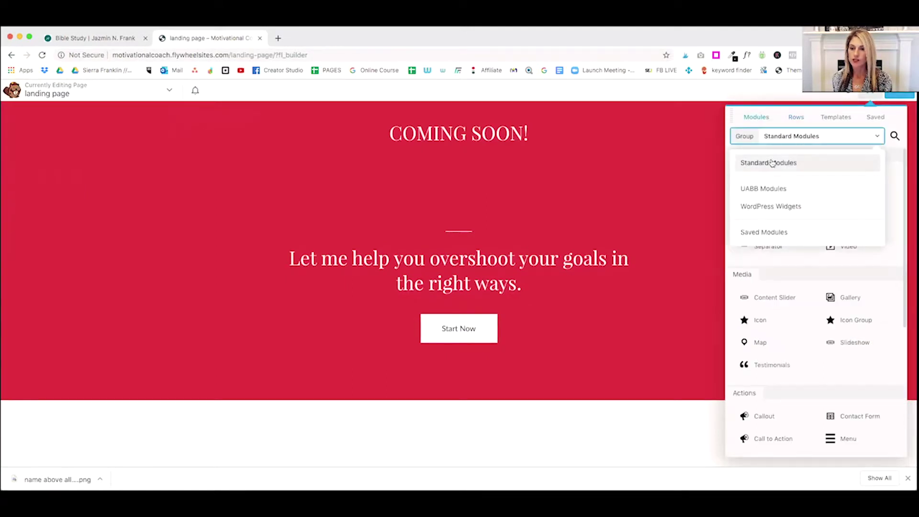
{"action": "left_click", "coordinate": [772, 188]}
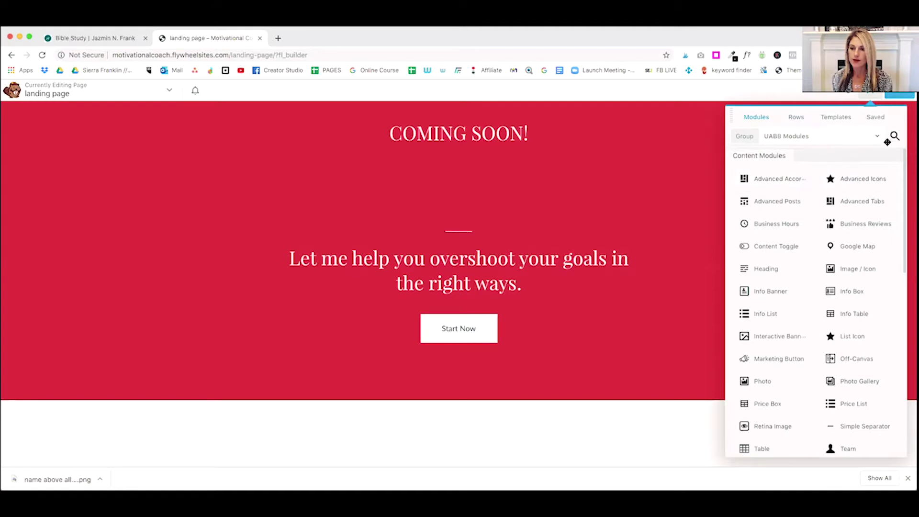
{"action": "left_click_drag", "start_coordinate": [873, 168], "coordinate": [460, 230]}
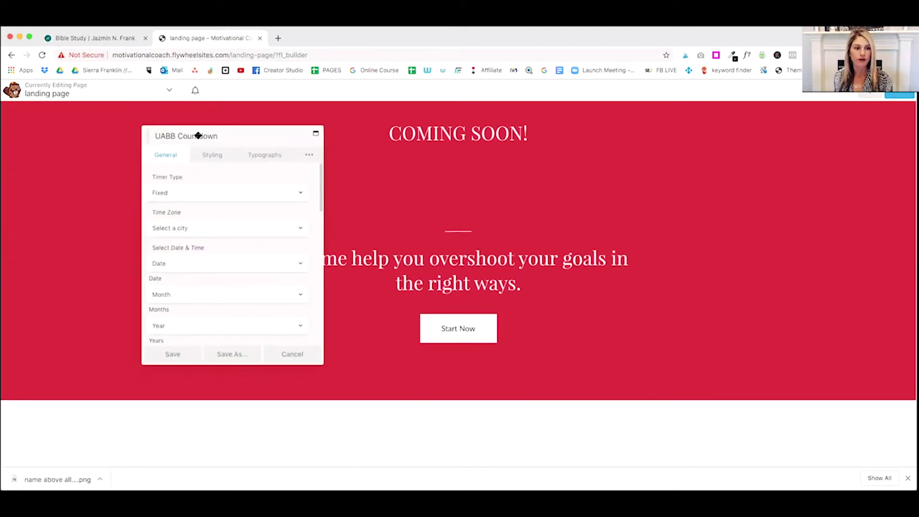
{"action": "left_click_drag", "start_coordinate": [199, 133], "coordinate": [719, 126]}
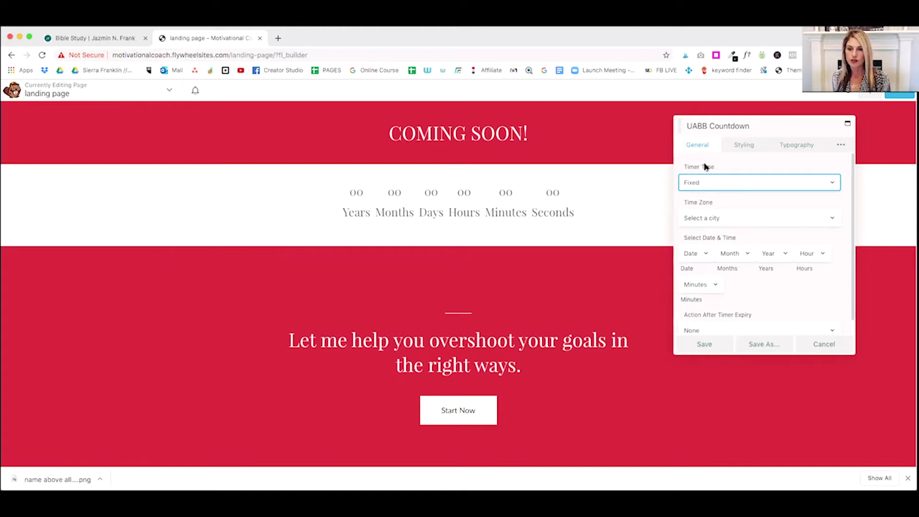
Step: Keep the countdown as a Fixed timer in the North Dakota - Center time zone
{"action": "left_click", "coordinate": [704, 185]}
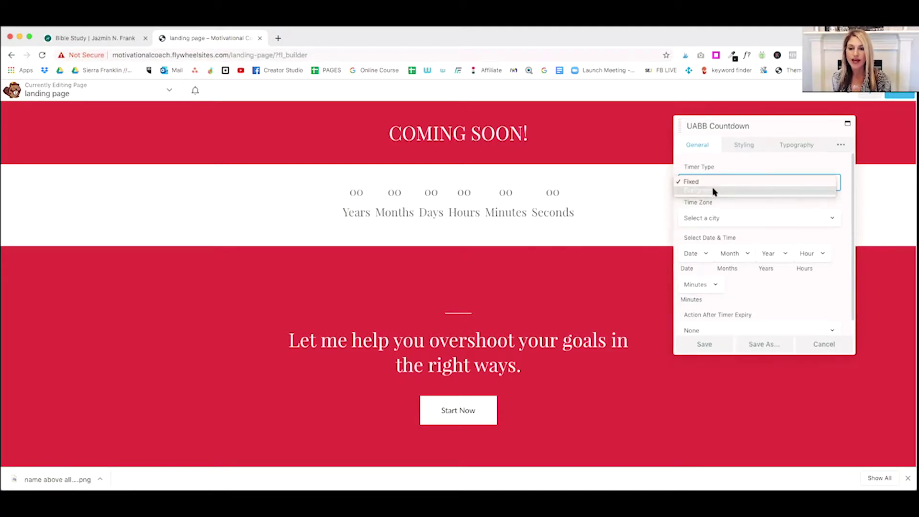
{"action": "left_click", "coordinate": [714, 191]}
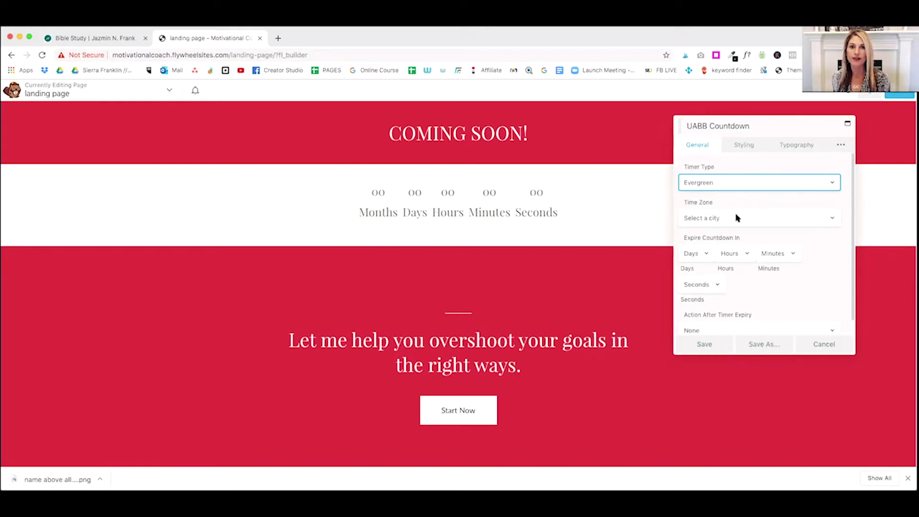
{"action": "left_click", "coordinate": [710, 183]}
{"action": "left_click", "coordinate": [704, 174]}
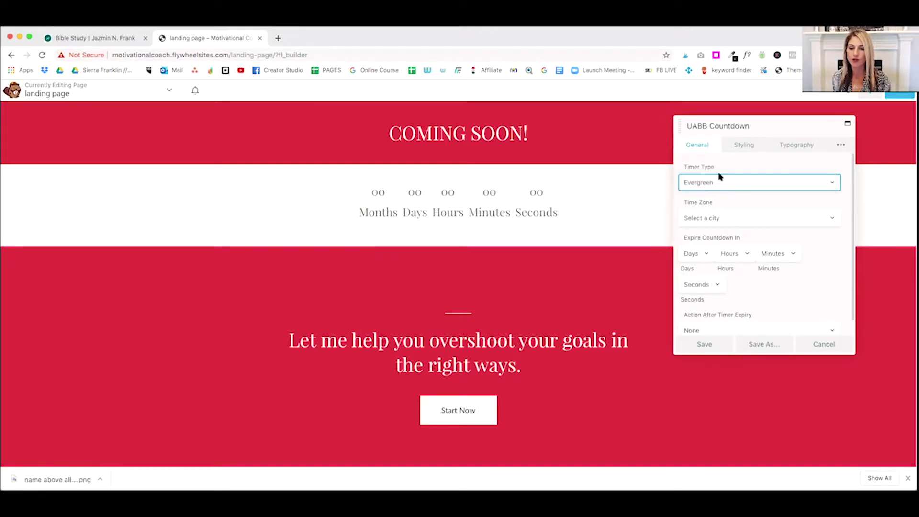
{"action": "left_click", "coordinate": [713, 217]}
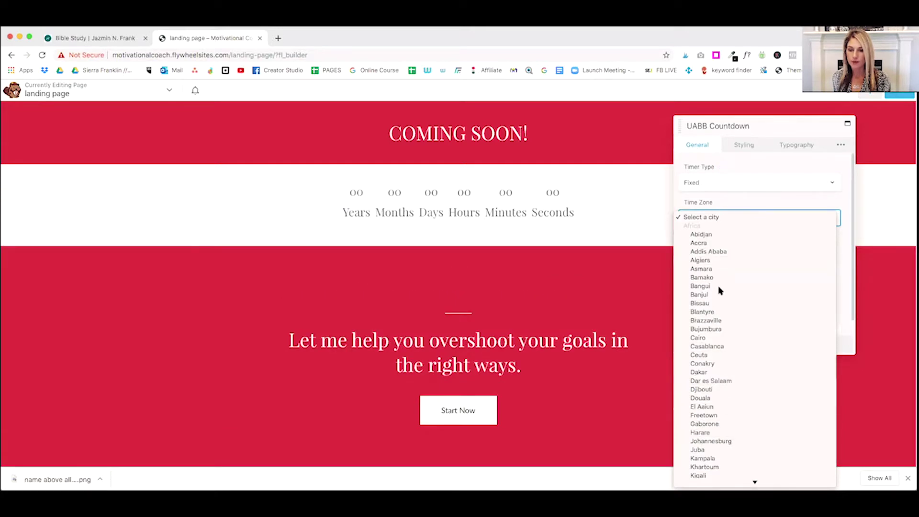
{"action": "scroll", "coordinate": [715, 272], "scroll_direction": "down", "scroll_amount": 4}
{"action": "scroll", "coordinate": [715, 273], "scroll_direction": "down", "scroll_amount": 8}
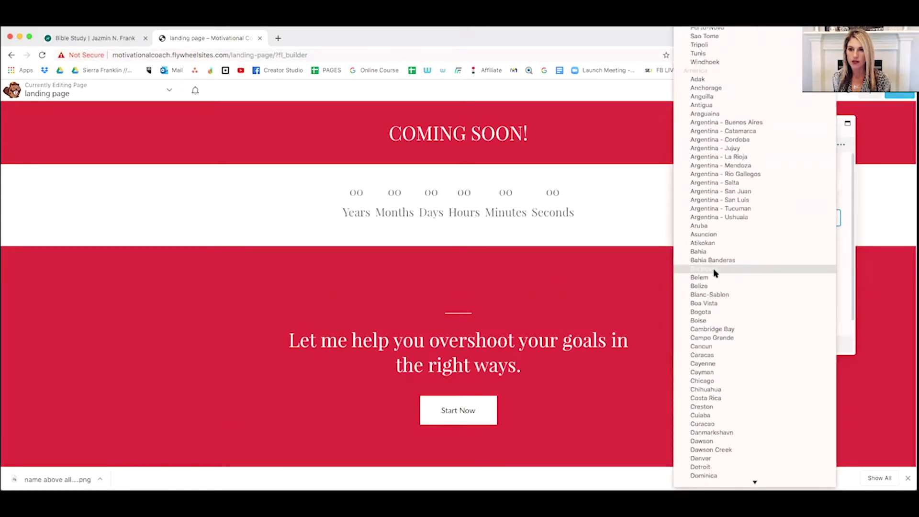
{"action": "scroll", "coordinate": [718, 271], "scroll_direction": "down", "scroll_amount": 20}
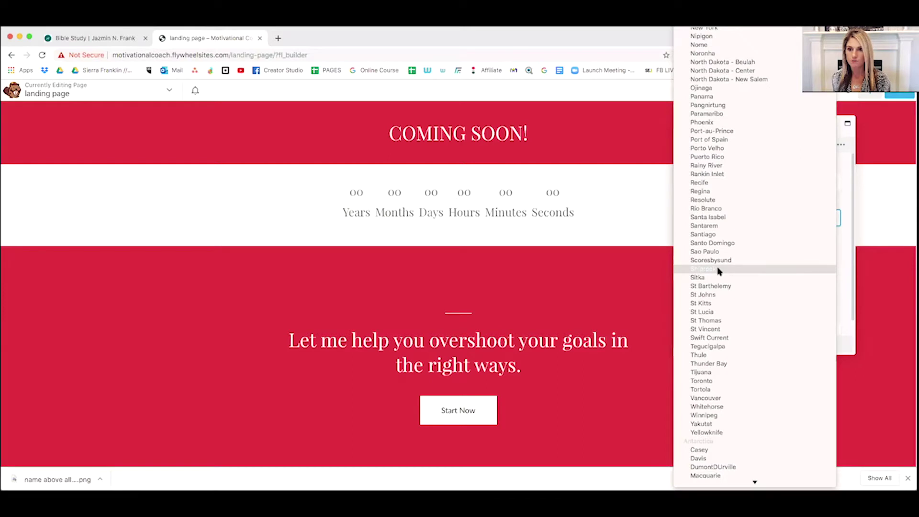
{"action": "scroll", "coordinate": [717, 271], "scroll_direction": "up", "scroll_amount": 3}
{"action": "left_click", "coordinate": [718, 130]}
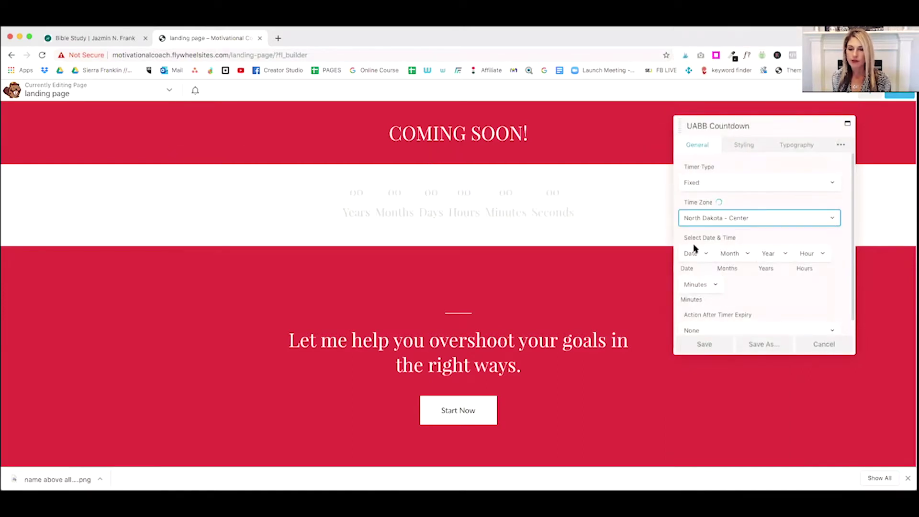
Step: Set the countdown end to 17 Oct 2019 at 01:29
{"action": "left_click", "coordinate": [701, 253]}
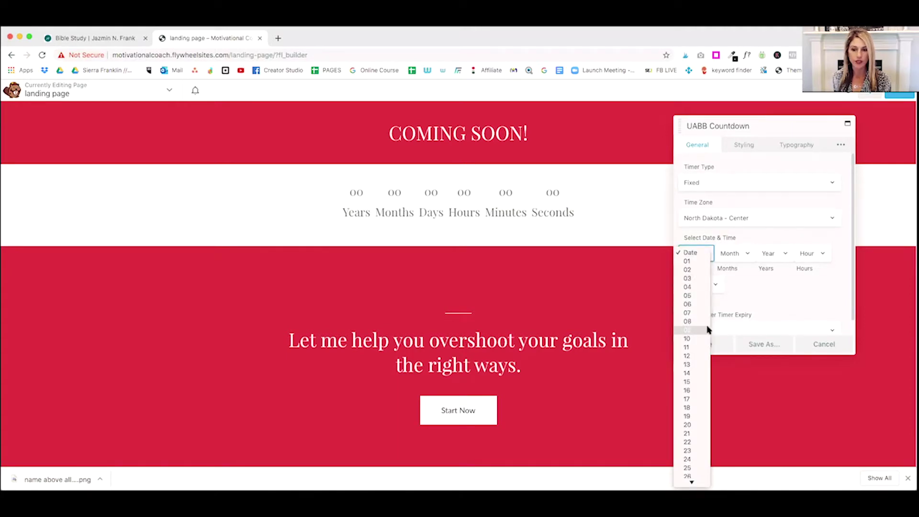
{"action": "left_click", "coordinate": [692, 399]}
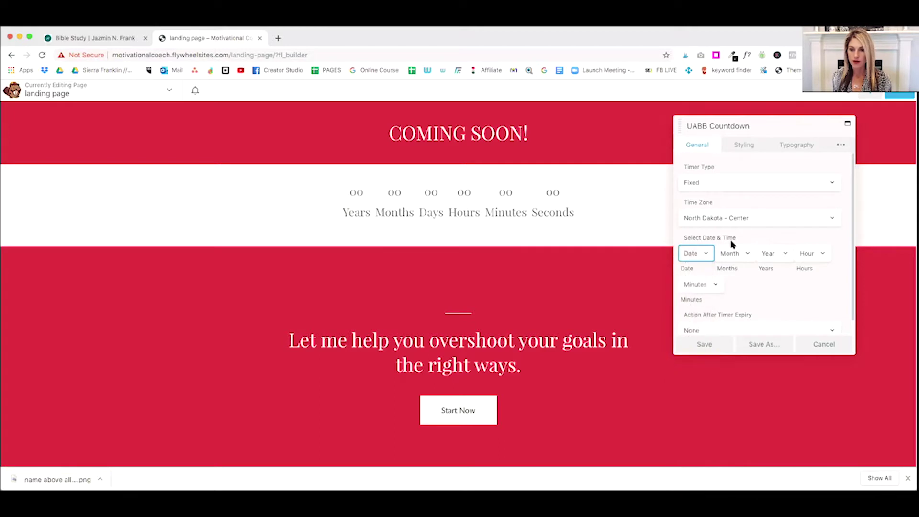
{"action": "left_click", "coordinate": [734, 253]}
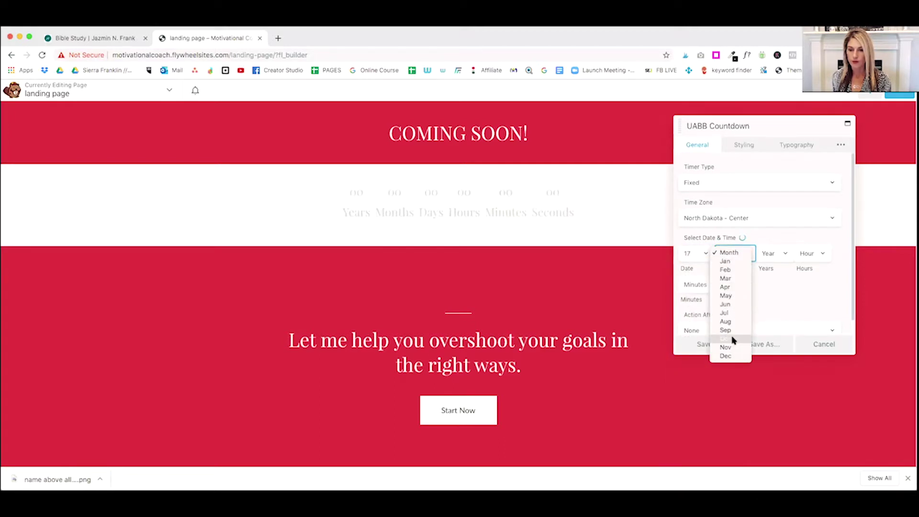
{"action": "left_click", "coordinate": [775, 252]}
{"action": "left_click", "coordinate": [776, 252]}
{"action": "left_click", "coordinate": [774, 261]}
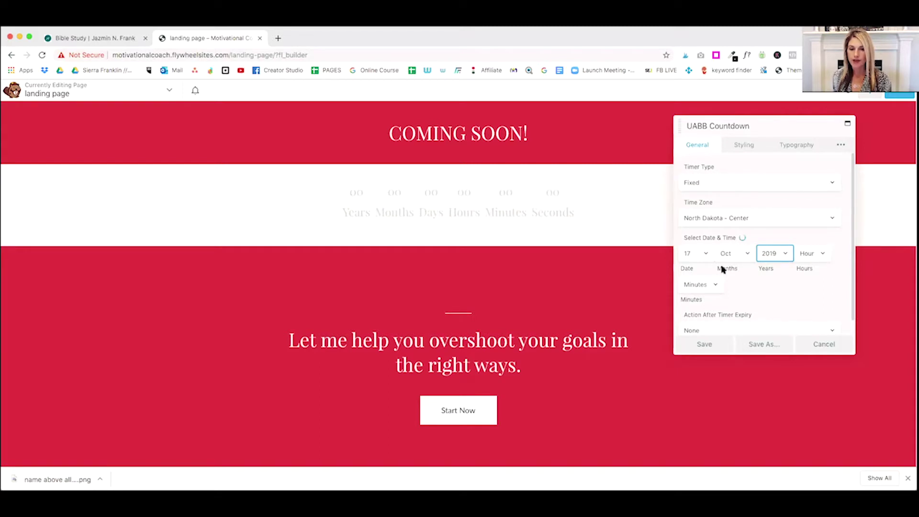
{"action": "left_click", "coordinate": [812, 253]}
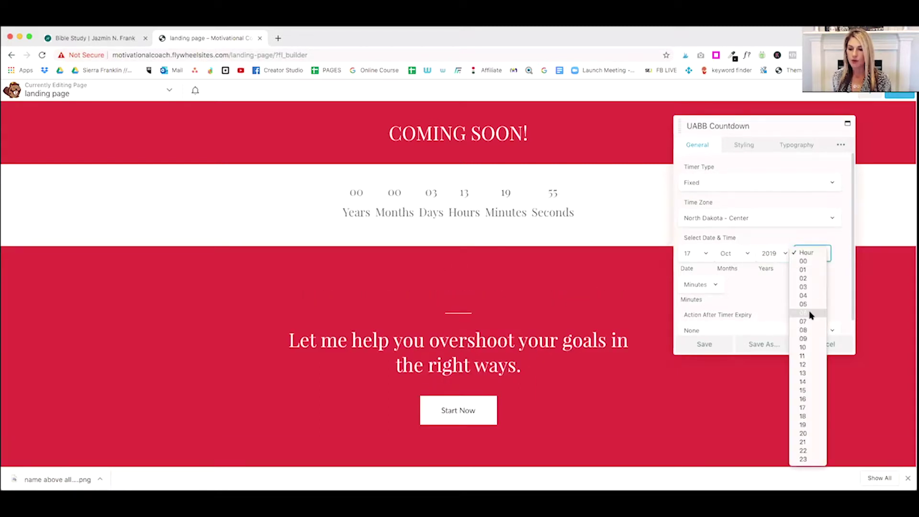
{"action": "left_click", "coordinate": [802, 269]}
{"action": "left_click", "coordinate": [715, 284]}
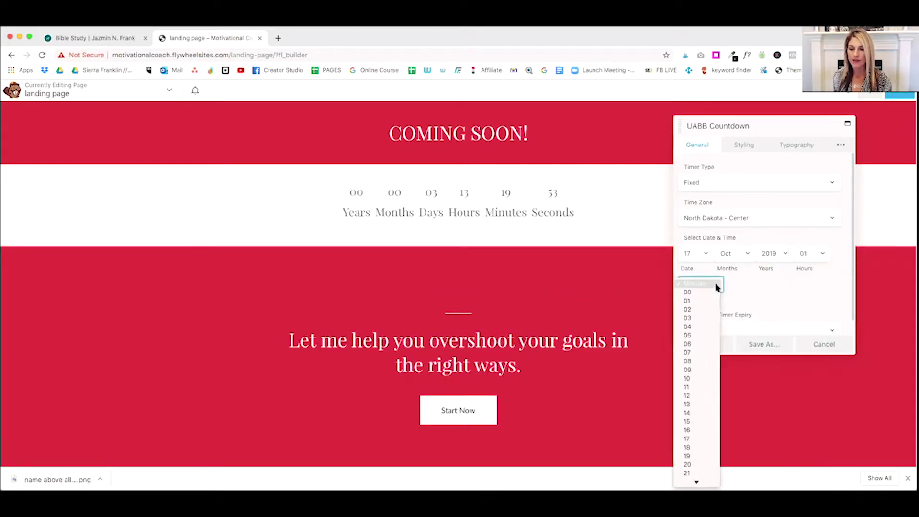
{"action": "scroll", "coordinate": [694, 459], "scroll_direction": "down", "scroll_amount": 5}
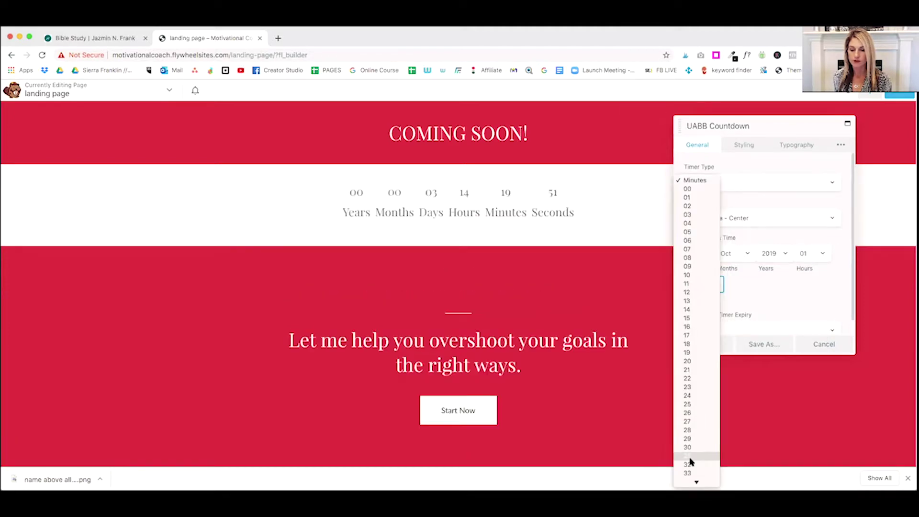
{"action": "left_click", "coordinate": [689, 412]}
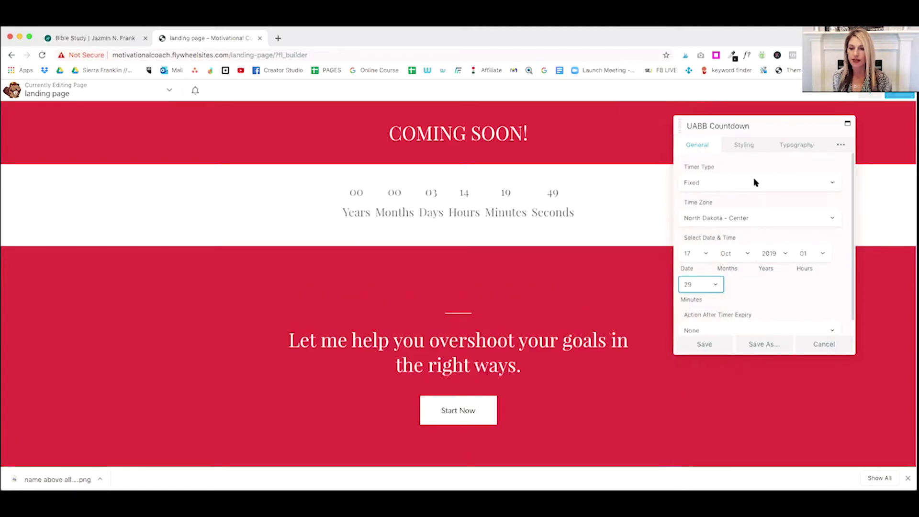
Step: Leave the action after timer expiry as None and go to the Styling options
{"action": "scroll", "coordinate": [753, 290], "scroll_direction": "down", "scroll_amount": 1}
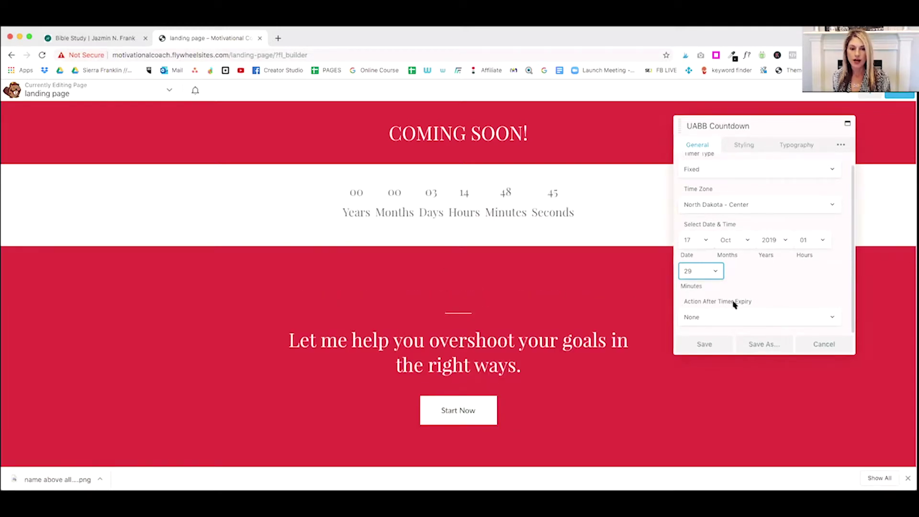
{"action": "scroll", "coordinate": [767, 269], "scroll_direction": "up", "scroll_amount": 1}
{"action": "scroll", "coordinate": [768, 269], "scroll_direction": "down", "scroll_amount": 1}
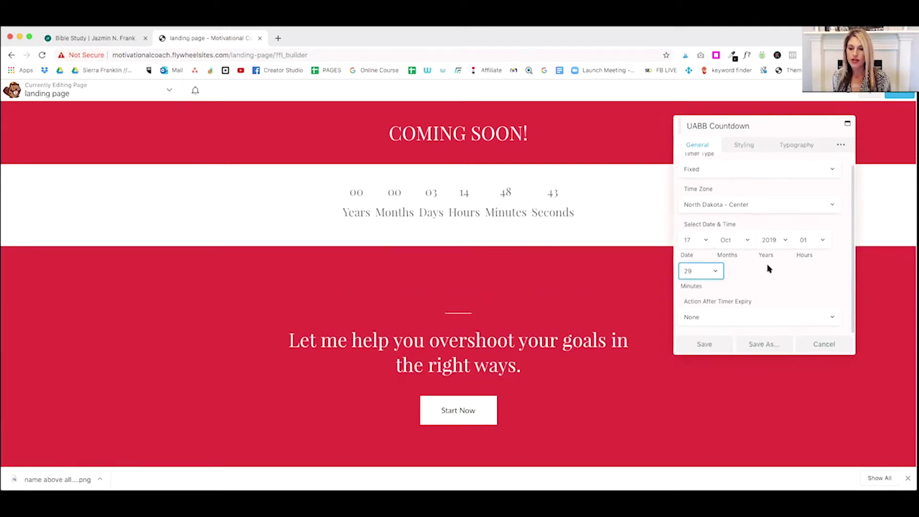
{"action": "left_click", "coordinate": [716, 316]}
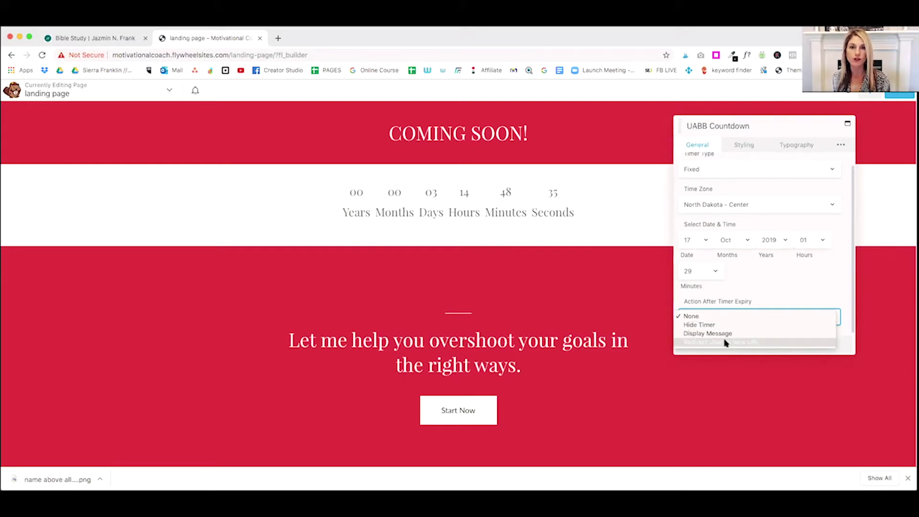
{"action": "left_click", "coordinate": [702, 319]}
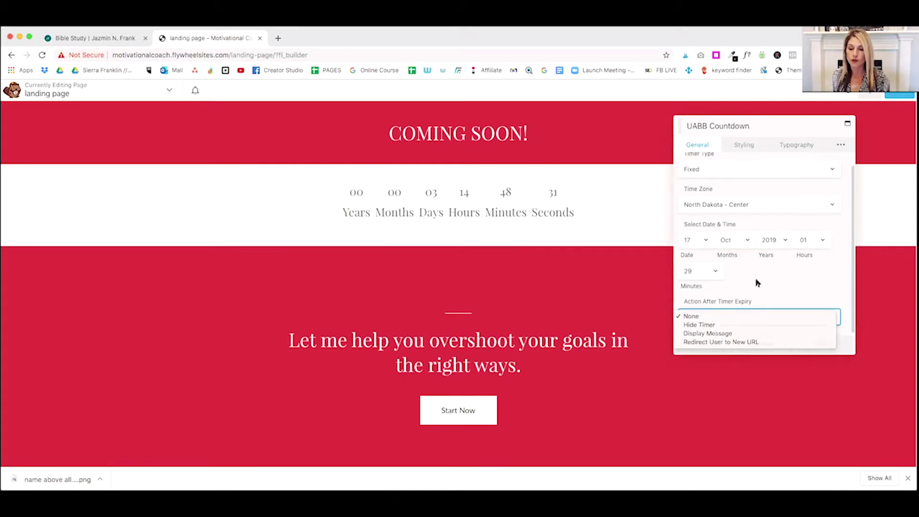
{"action": "scroll", "coordinate": [765, 291], "scroll_direction": "up", "scroll_amount": 1}
{"action": "left_click", "coordinate": [743, 144]}
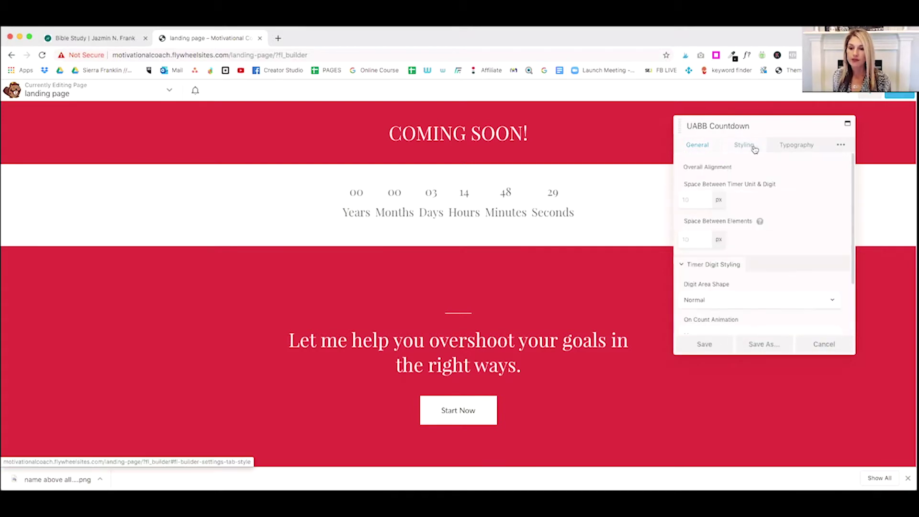
Step: Set the space between timer unit and digit and between elements to 20 px
{"action": "left_click", "coordinate": [701, 201]}
{"action": "type", "text": "2"}
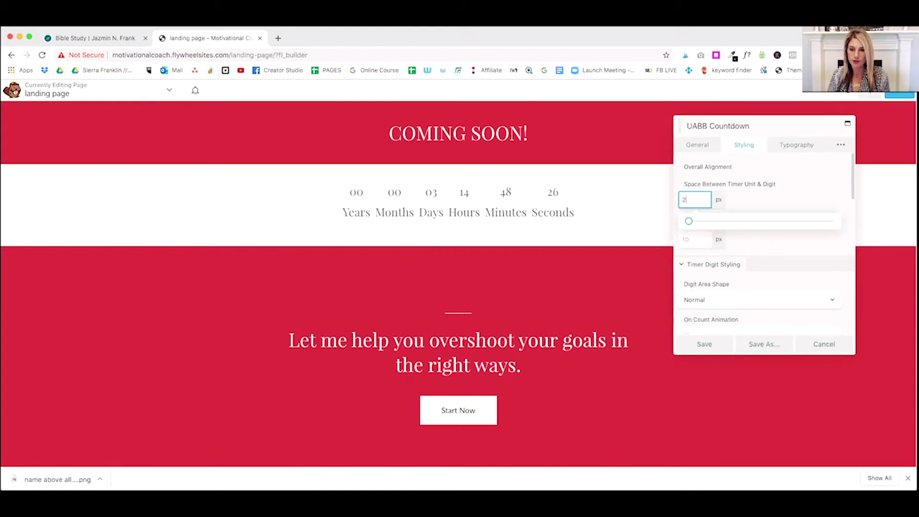
{"action": "type", "text": "0"}
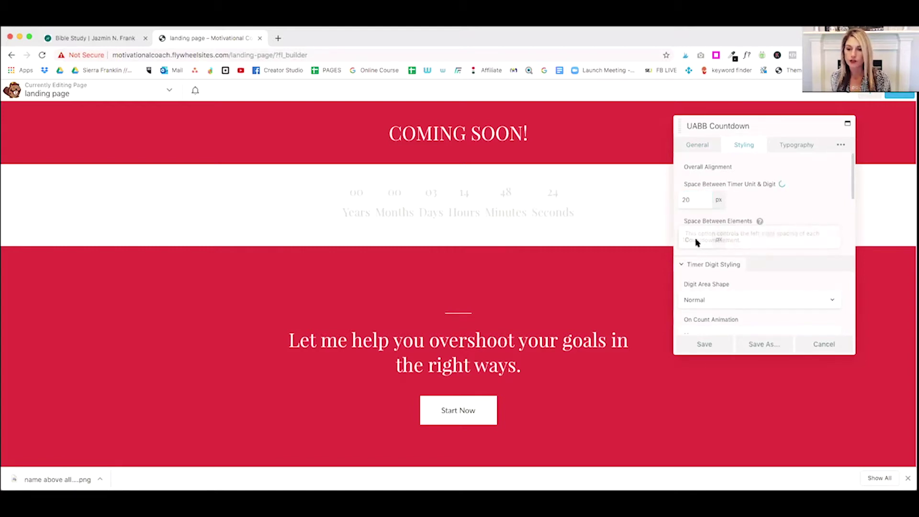
{"action": "left_click", "coordinate": [694, 238]}
{"action": "type", "text": "20"}
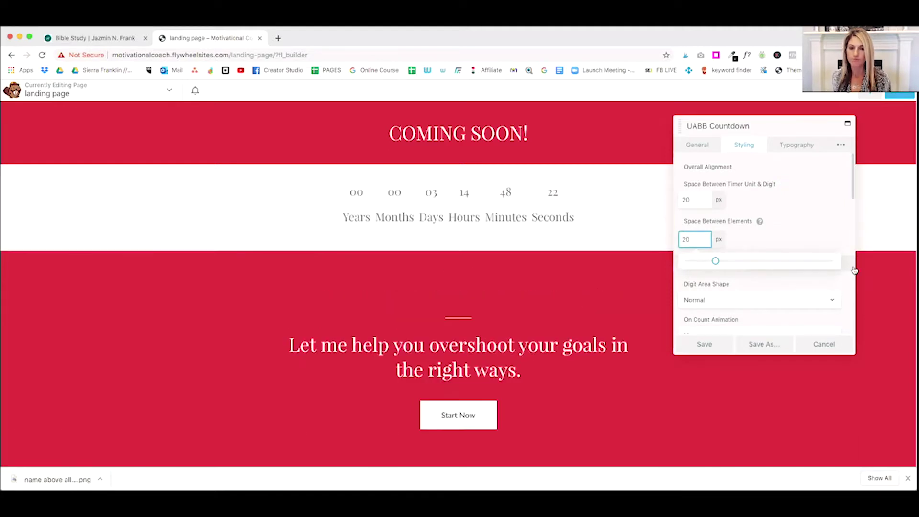
{"action": "left_click", "coordinate": [751, 221]}
Step: Choose Square as the digit area shape
{"action": "scroll", "coordinate": [750, 275], "scroll_direction": "down", "scroll_amount": 1}
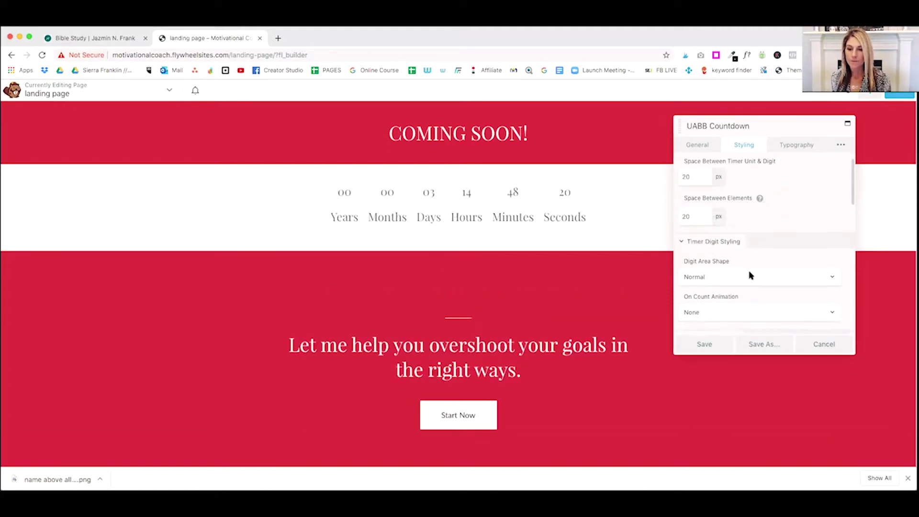
{"action": "left_click", "coordinate": [740, 275]}
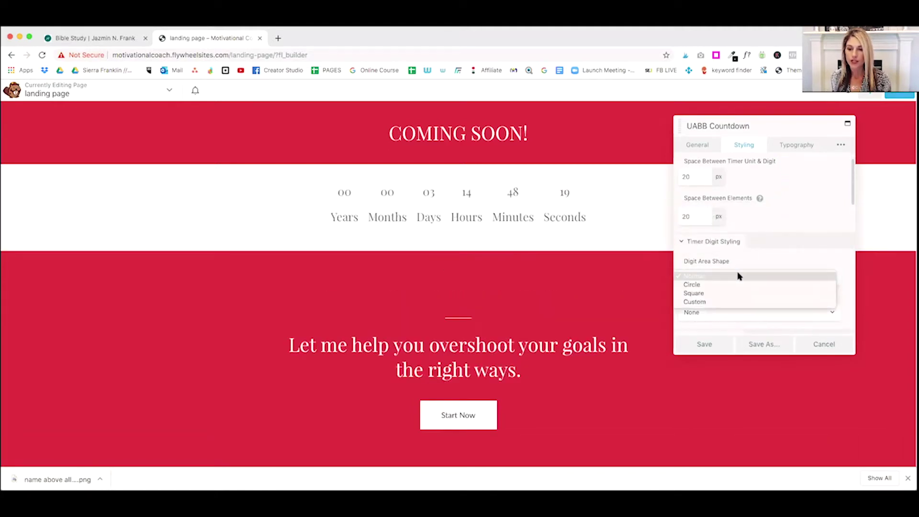
{"action": "left_click", "coordinate": [695, 293]}
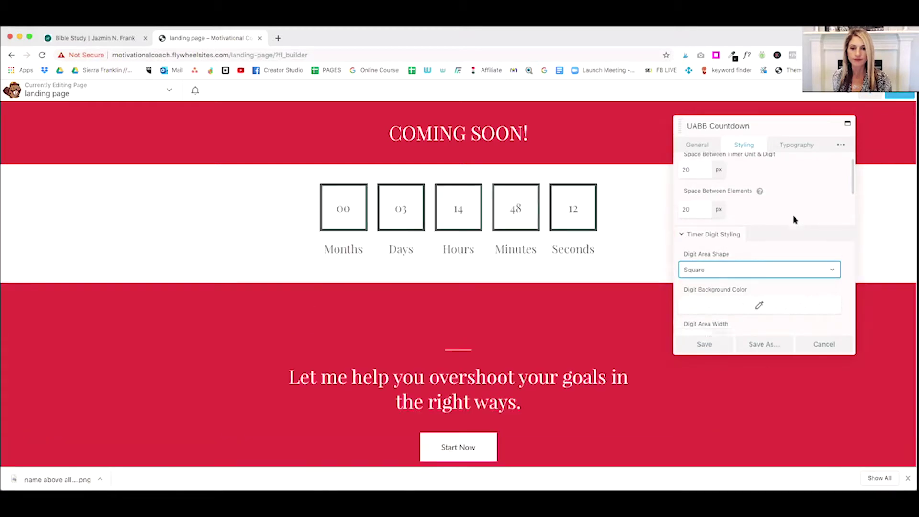
Step: Try a red #e01a4f background on the digit boxes, then clear it
{"action": "scroll", "coordinate": [794, 220], "scroll_direction": "down", "scroll_amount": 1}
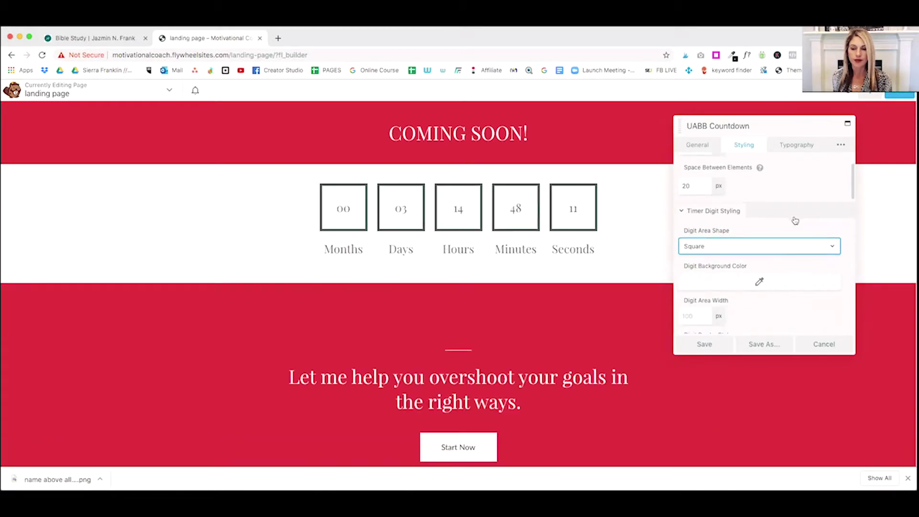
{"action": "left_click", "coordinate": [750, 283]}
{"action": "left_click", "coordinate": [749, 425]}
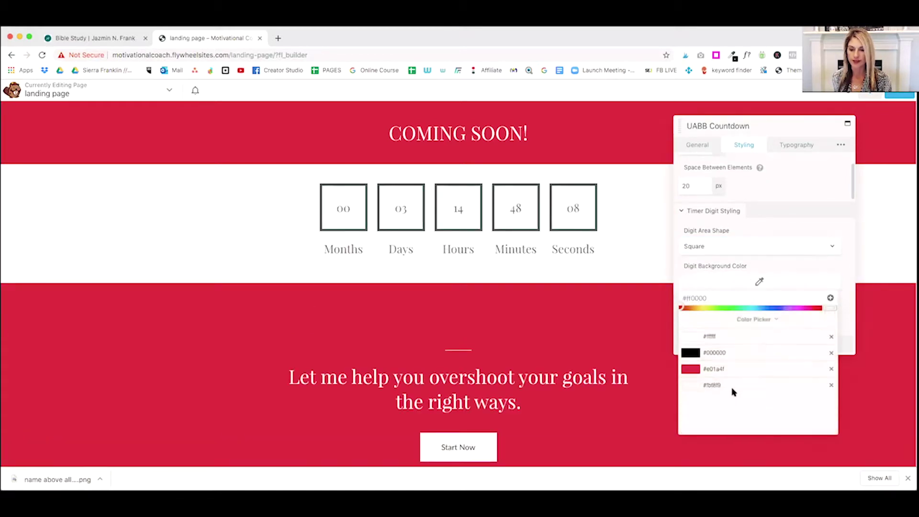
{"action": "left_click", "coordinate": [711, 348]}
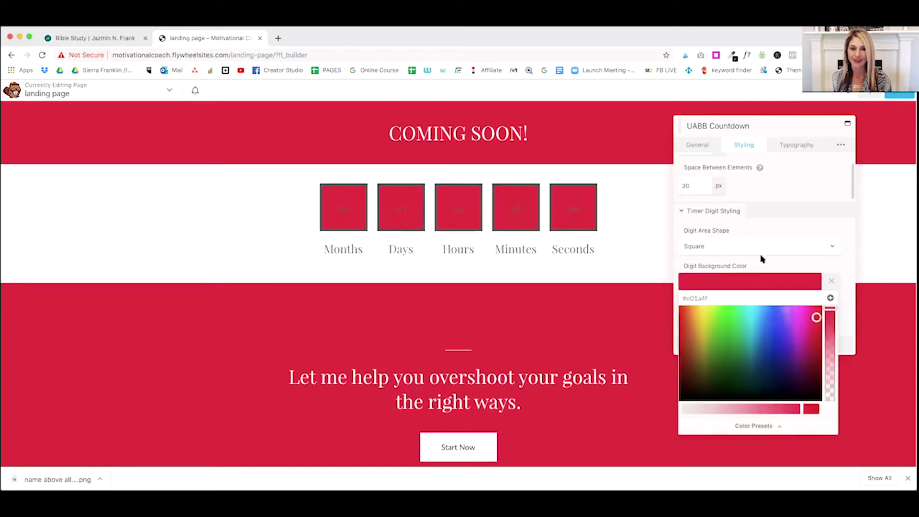
{"action": "left_click", "coordinate": [832, 280]}
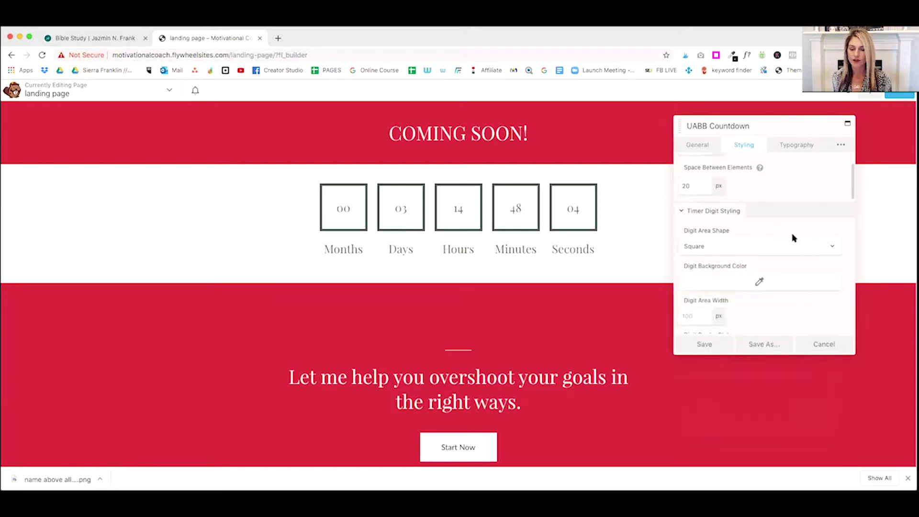
{"action": "scroll", "coordinate": [794, 236], "scroll_direction": "down", "scroll_amount": 5}
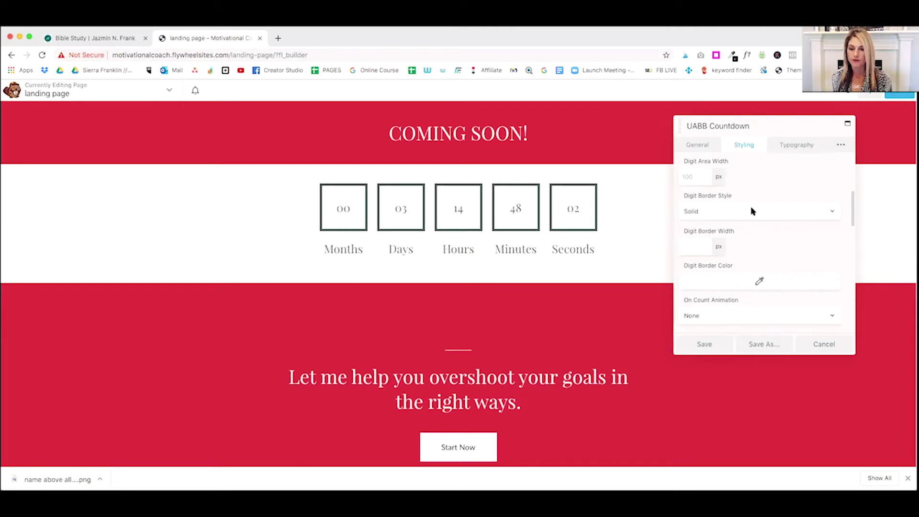
{"action": "scroll", "coordinate": [765, 245], "scroll_direction": "down", "scroll_amount": 3}
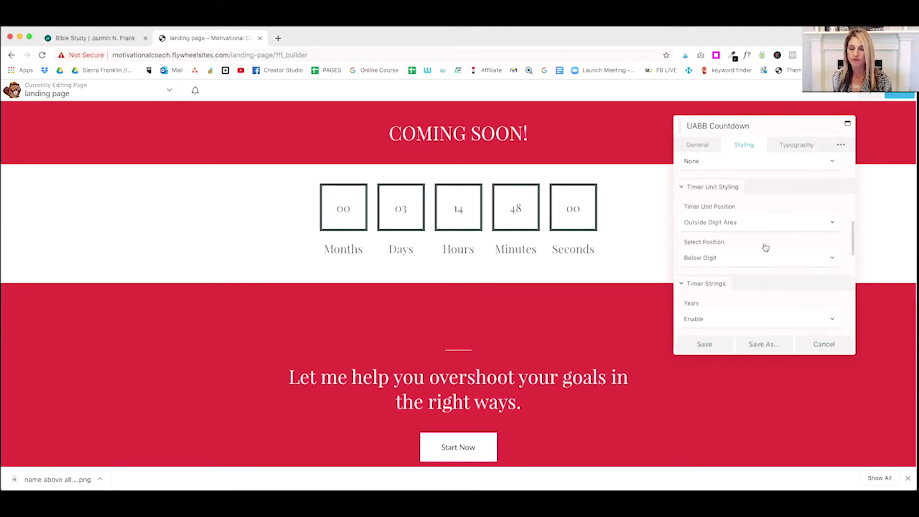
Step: Place the unit labels inside the digit boxes, below the numbers
{"action": "left_click", "coordinate": [745, 225]}
{"action": "left_click", "coordinate": [717, 212]}
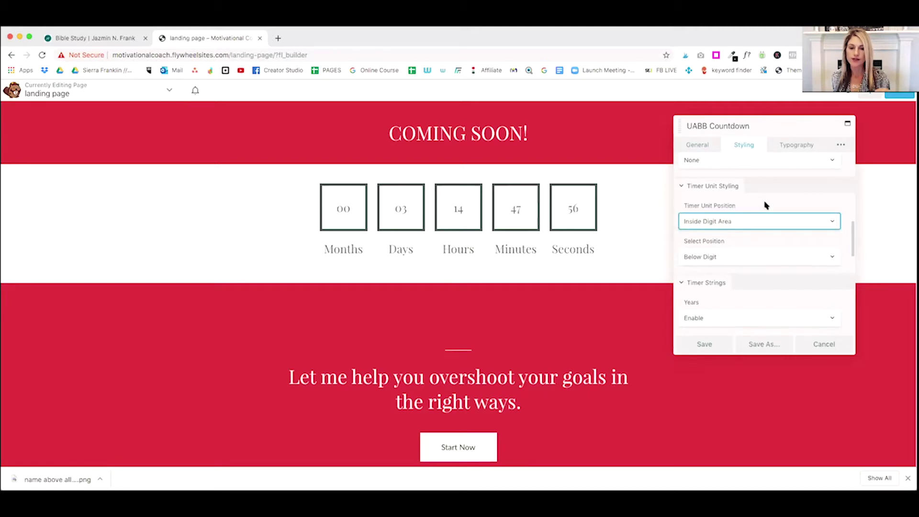
{"action": "left_click", "coordinate": [737, 259]}
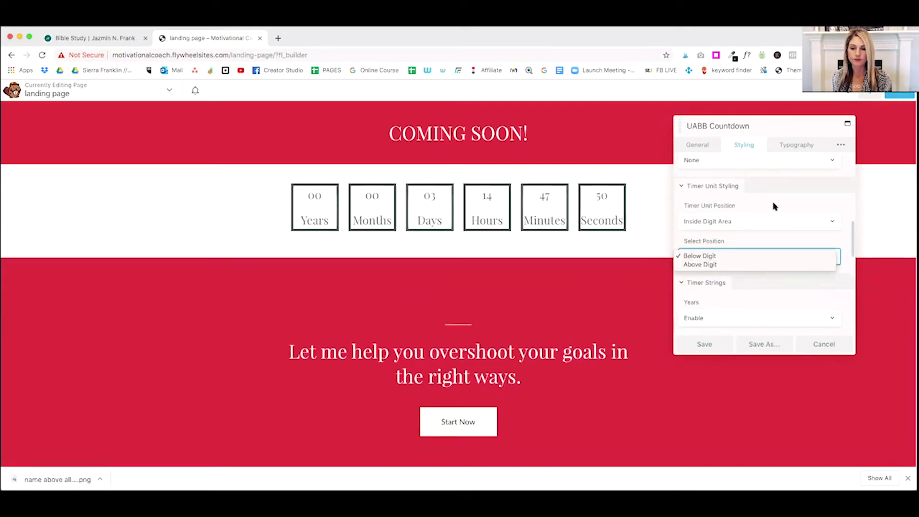
{"action": "left_click", "coordinate": [756, 255]}
Step: Hide the Years and Months units from the countdown
{"action": "scroll", "coordinate": [739, 300], "scroll_direction": "down", "scroll_amount": 2}
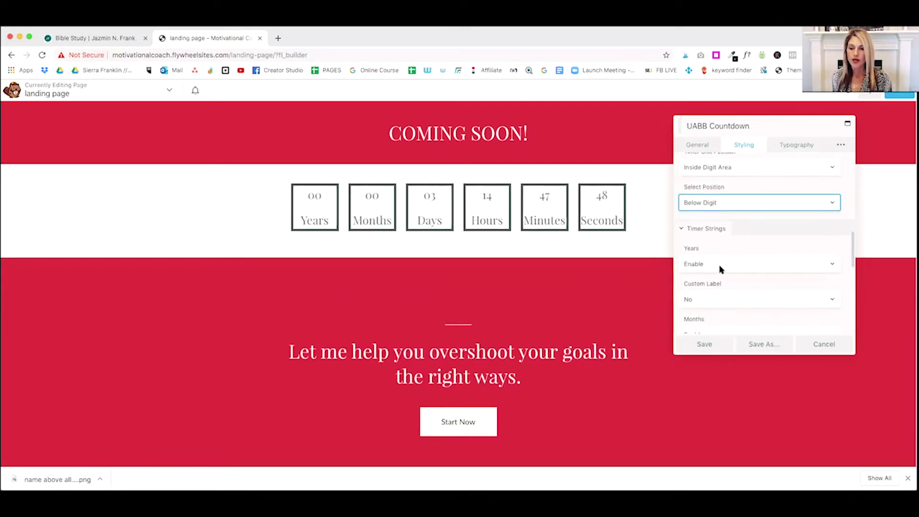
{"action": "scroll", "coordinate": [720, 269], "scroll_direction": "down", "scroll_amount": 1}
{"action": "left_click", "coordinate": [718, 246]}
{"action": "left_click", "coordinate": [718, 240]}
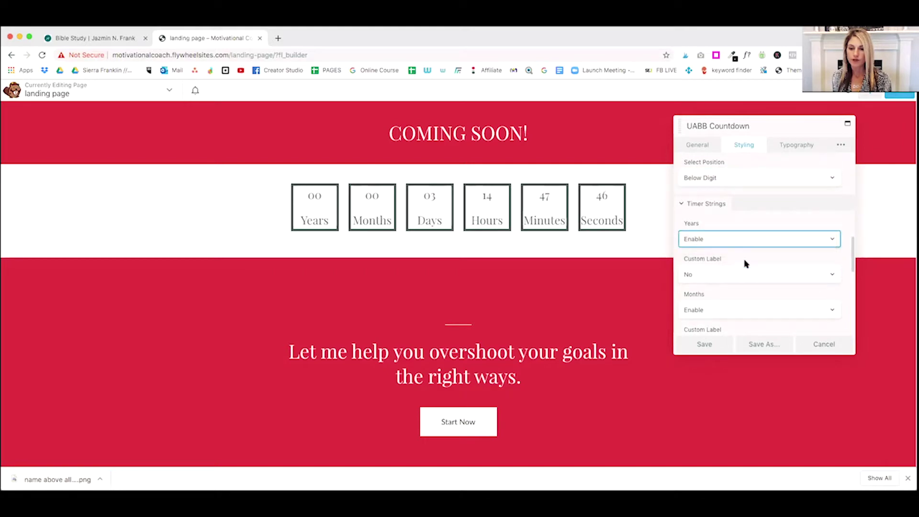
{"action": "scroll", "coordinate": [745, 263], "scroll_direction": "down", "scroll_amount": 4}
{"action": "scroll", "coordinate": [745, 265], "scroll_direction": "up", "scroll_amount": 3}
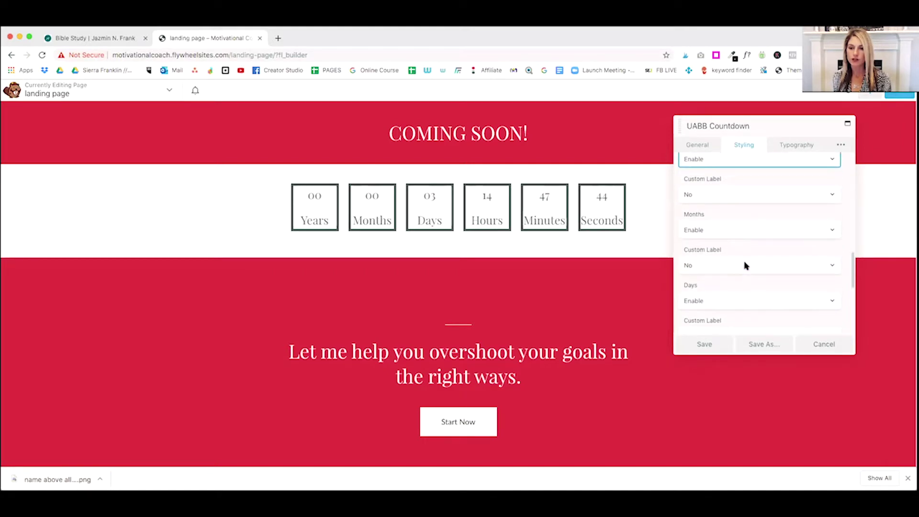
{"action": "left_click", "coordinate": [726, 212]}
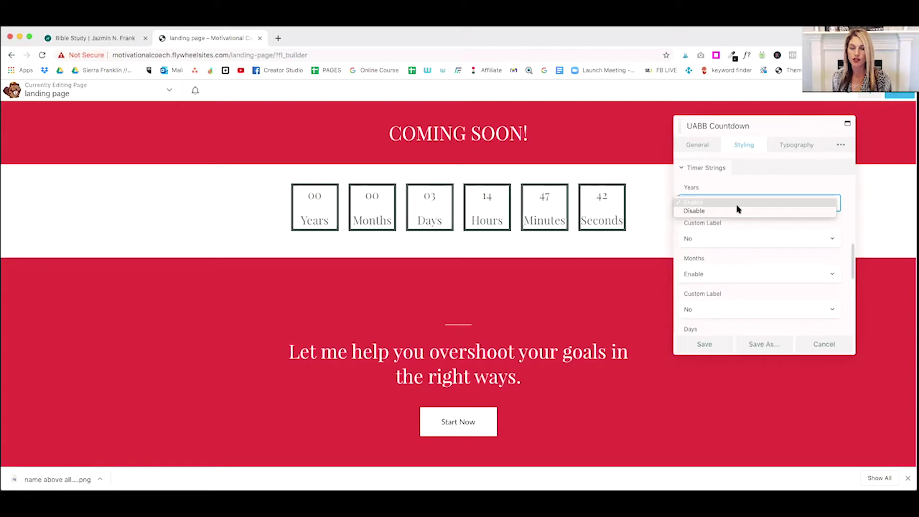
{"action": "left_click", "coordinate": [717, 214]}
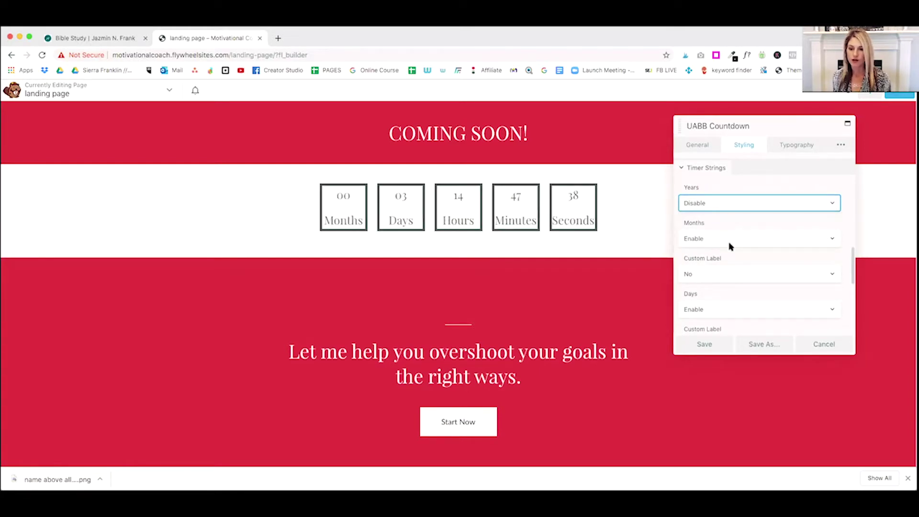
{"action": "left_click", "coordinate": [730, 245]}
{"action": "left_click", "coordinate": [735, 246]}
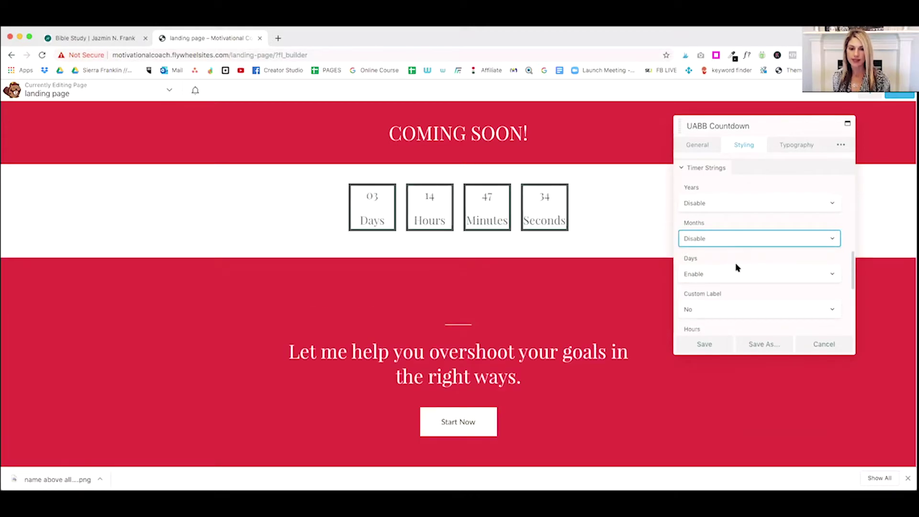
Step: Keep the digit border style Solid and set its width to 1 px
{"action": "scroll", "coordinate": [736, 267], "scroll_direction": "down", "scroll_amount": 2}
{"action": "scroll", "coordinate": [736, 266], "scroll_direction": "up", "scroll_amount": 5}
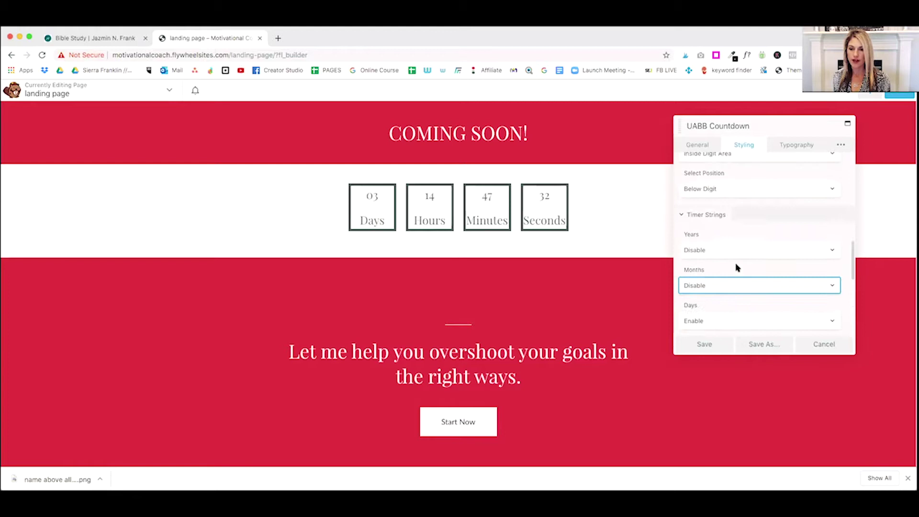
{"action": "scroll", "coordinate": [736, 268], "scroll_direction": "up", "scroll_amount": 3}
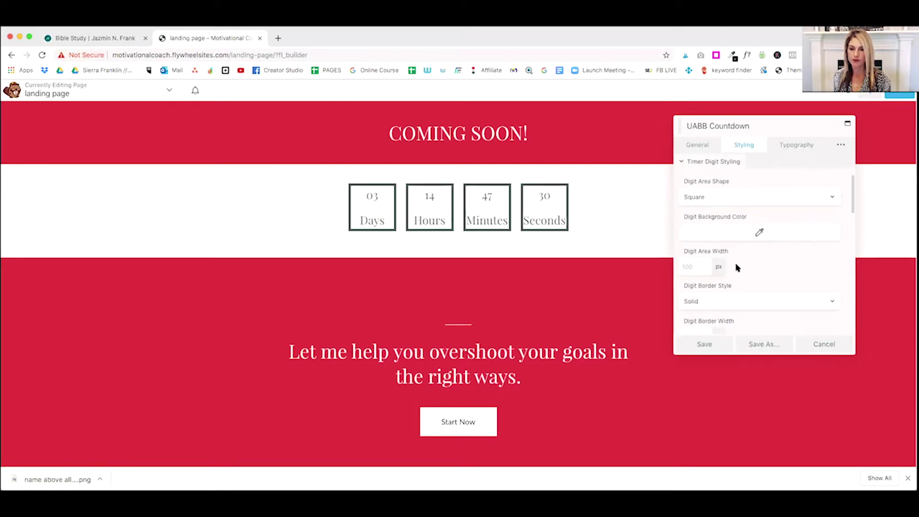
{"action": "scroll", "coordinate": [736, 268], "scroll_direction": "down", "scroll_amount": 1}
{"action": "left_click", "coordinate": [734, 263]}
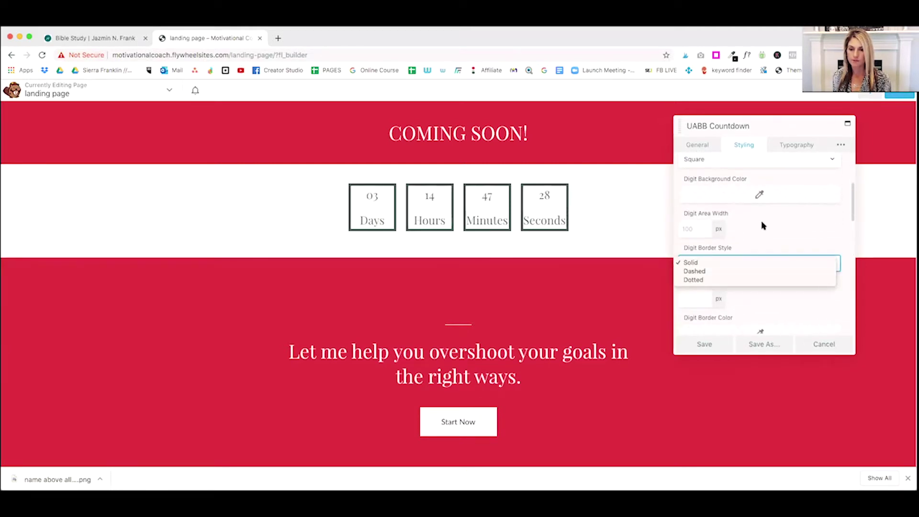
{"action": "left_click", "coordinate": [698, 262]}
{"action": "left_click", "coordinate": [694, 300]}
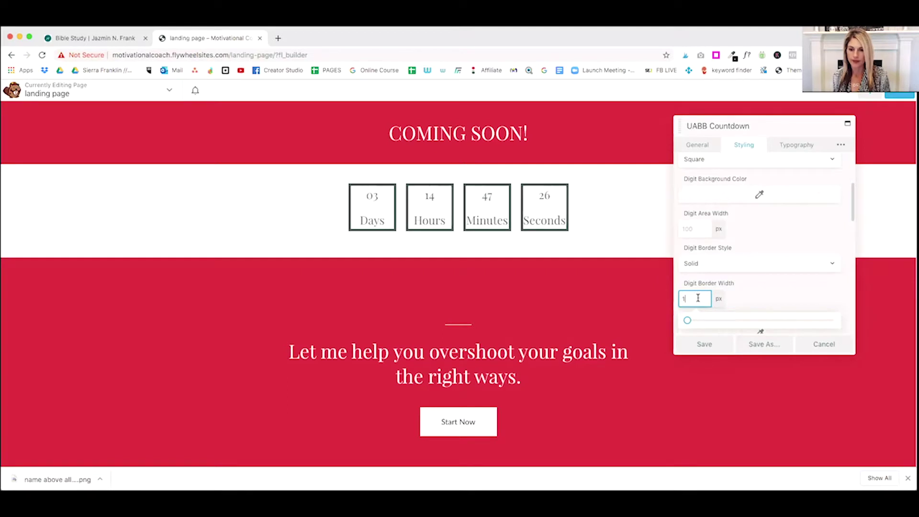
{"action": "left_click", "coordinate": [770, 287]}
{"action": "scroll", "coordinate": [769, 285], "scroll_direction": "down", "scroll_amount": 1}
Step: Set the digit border colour to the black #000000 preset
{"action": "left_click", "coordinate": [735, 259]}
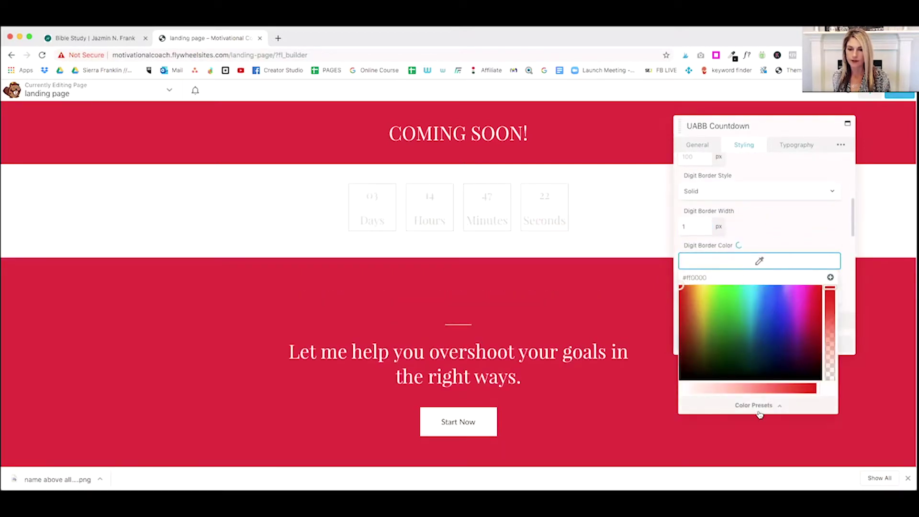
{"action": "left_click", "coordinate": [758, 412]}
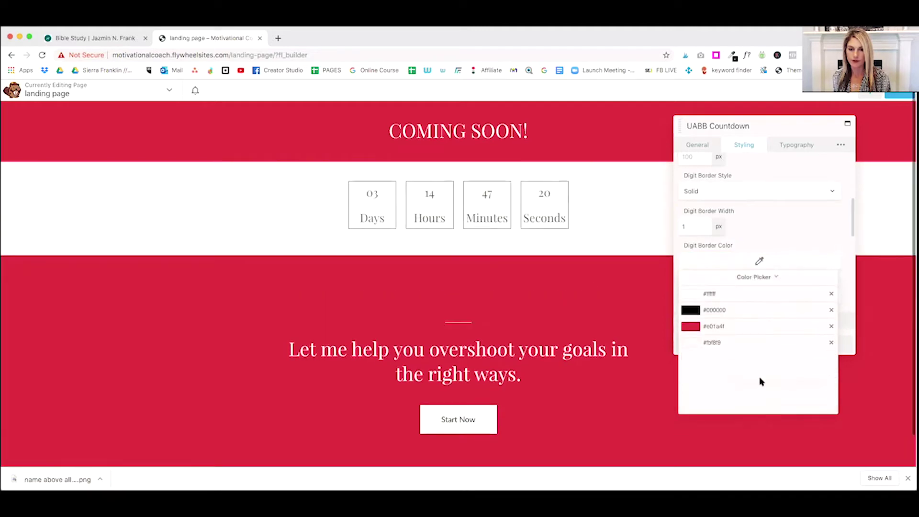
{"action": "left_click", "coordinate": [724, 311]}
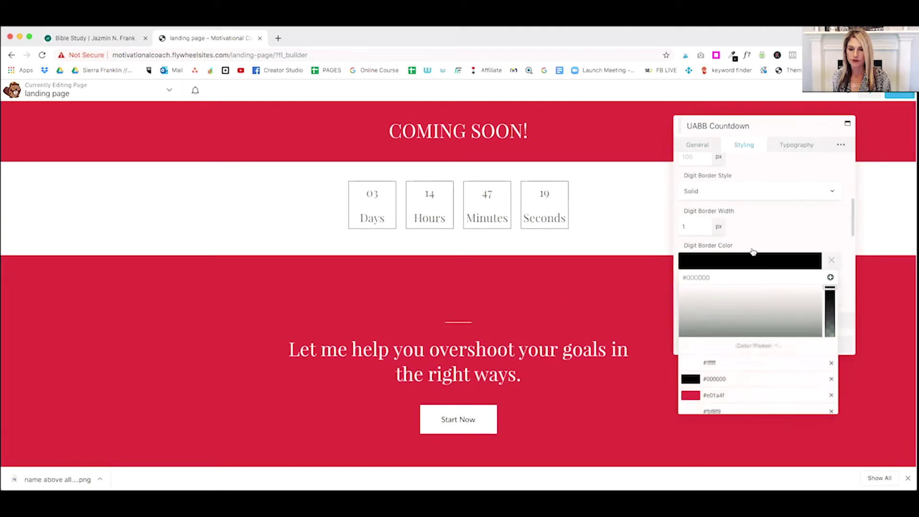
{"action": "left_click", "coordinate": [777, 216]}
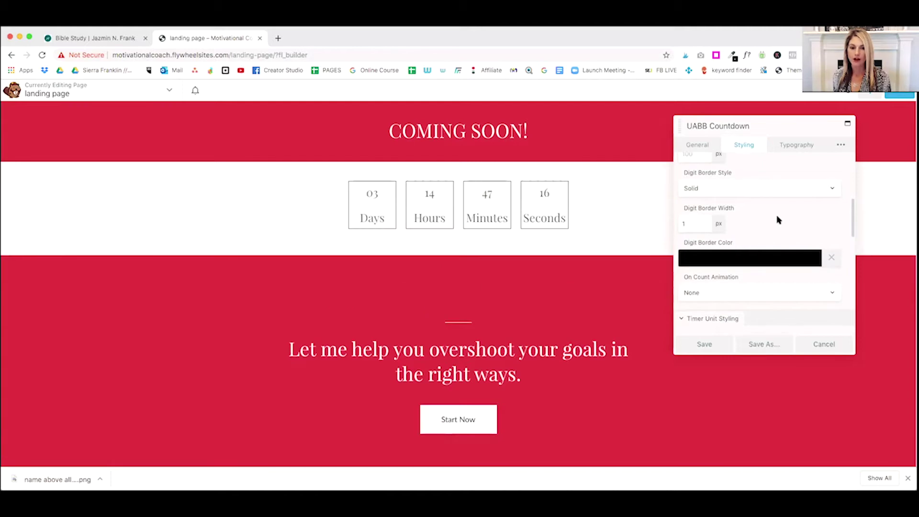
Step: In Typography, set the Timer Digit font size to 30 px
{"action": "left_click", "coordinate": [793, 146]}
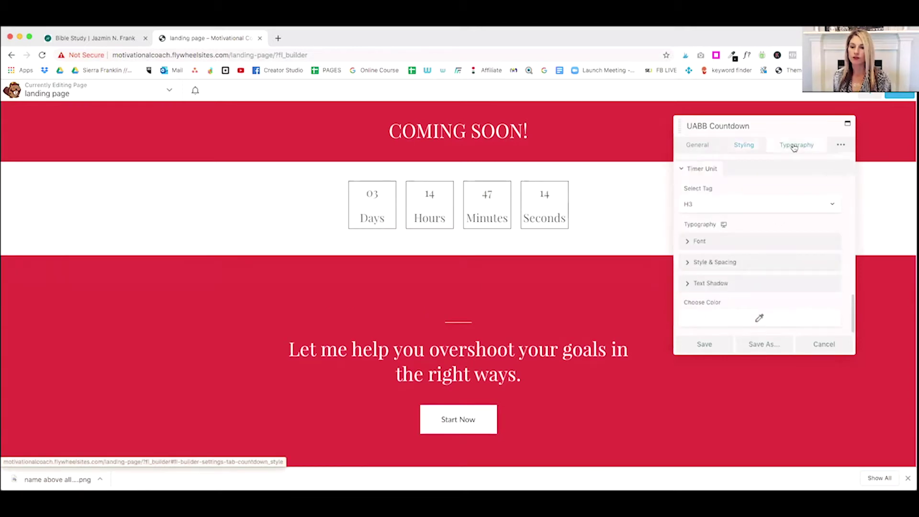
{"action": "left_click", "coordinate": [700, 241]}
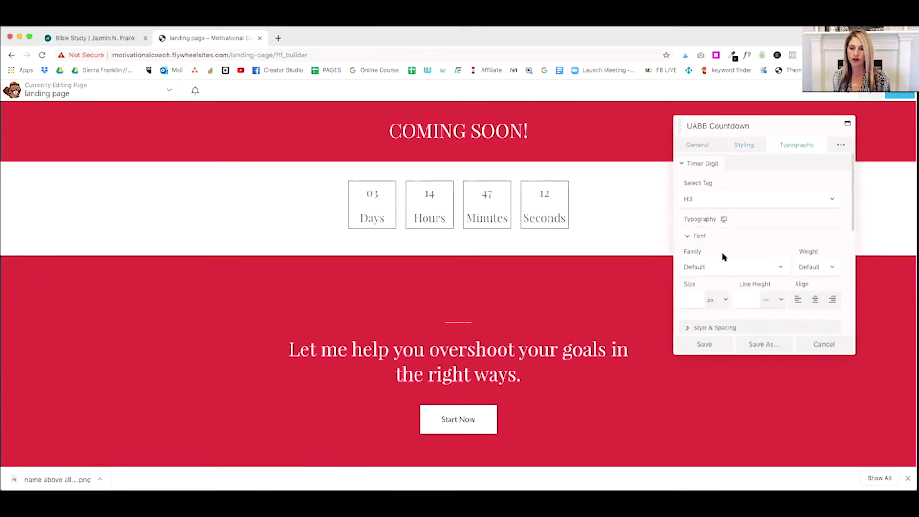
{"action": "left_click", "coordinate": [697, 297]}
{"action": "type", "text": "20"}
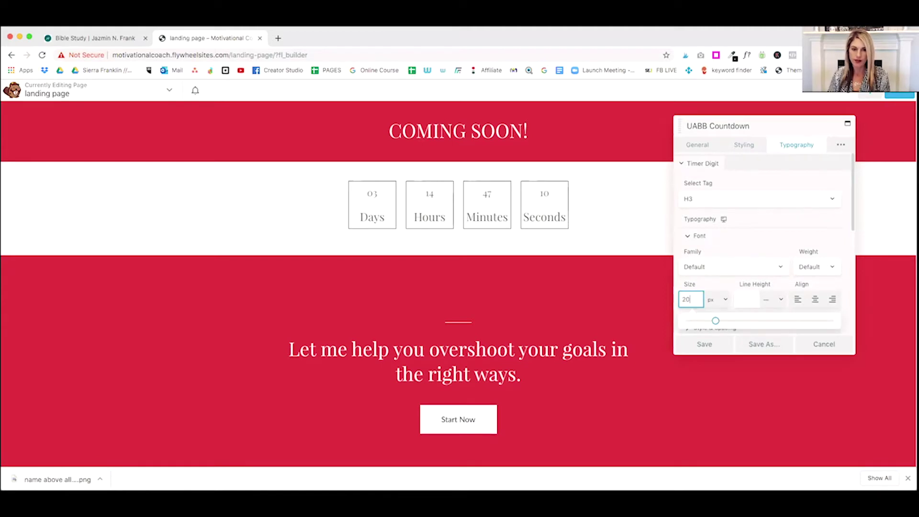
{"action": "key", "text": "BackSpace"}
{"action": "key", "text": "BackSpace"}
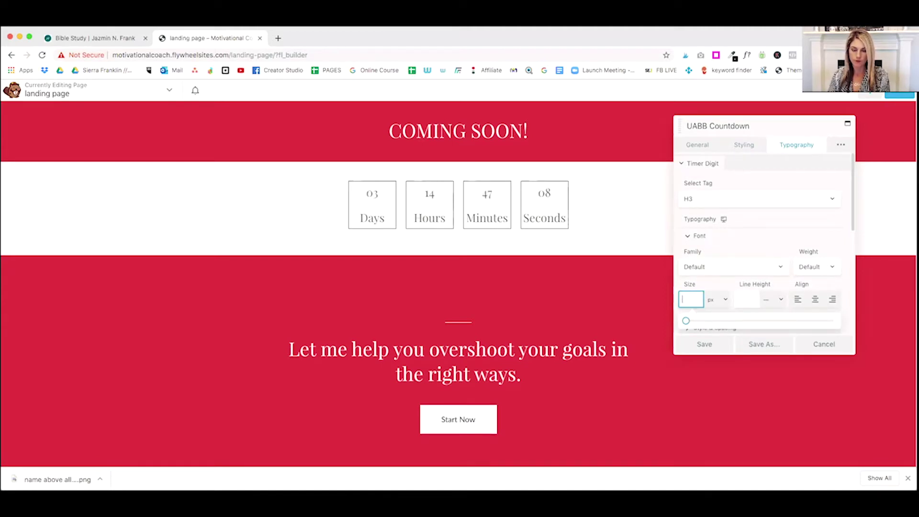
{"action": "type", "text": "30"}
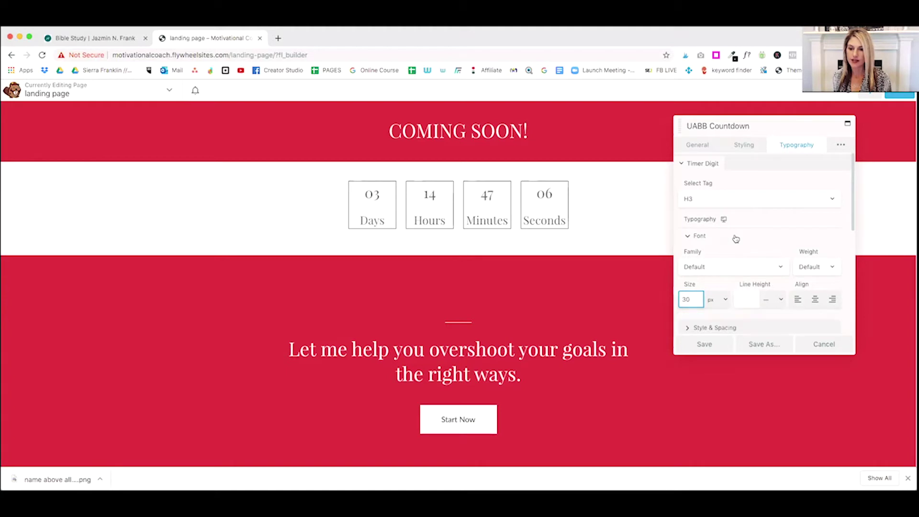
{"action": "left_click", "coordinate": [733, 236]}
Step: Set the Timer Unit font size to 20 px and save the countdown
{"action": "scroll", "coordinate": [736, 238], "scroll_direction": "down", "scroll_amount": 5}
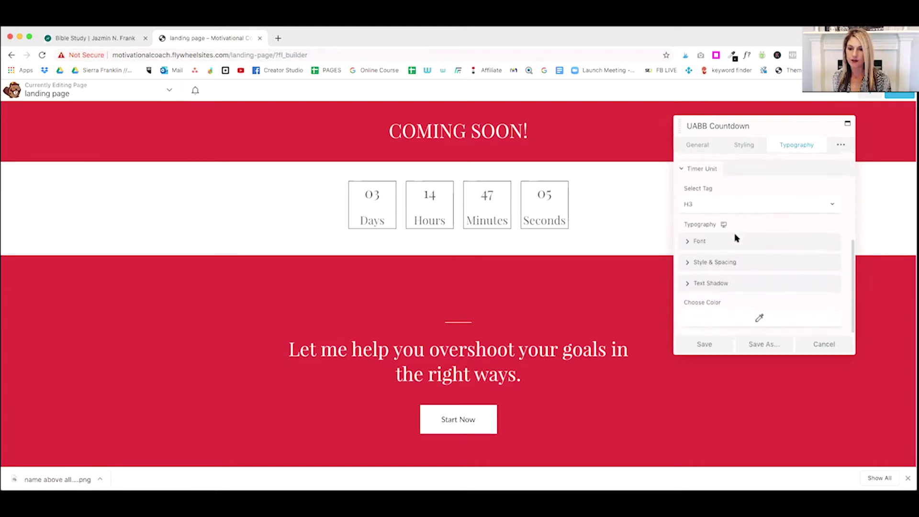
{"action": "left_click", "coordinate": [708, 241]}
{"action": "left_click", "coordinate": [693, 304]}
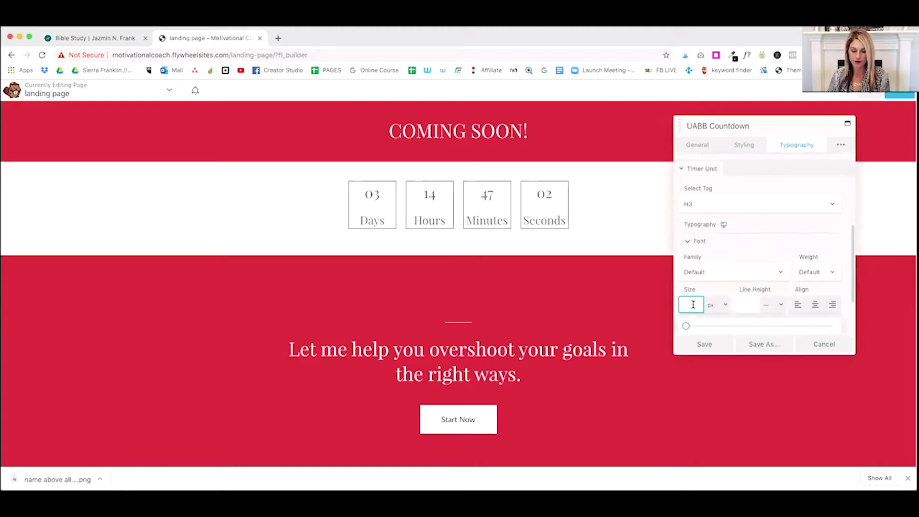
{"action": "type", "text": "20"}
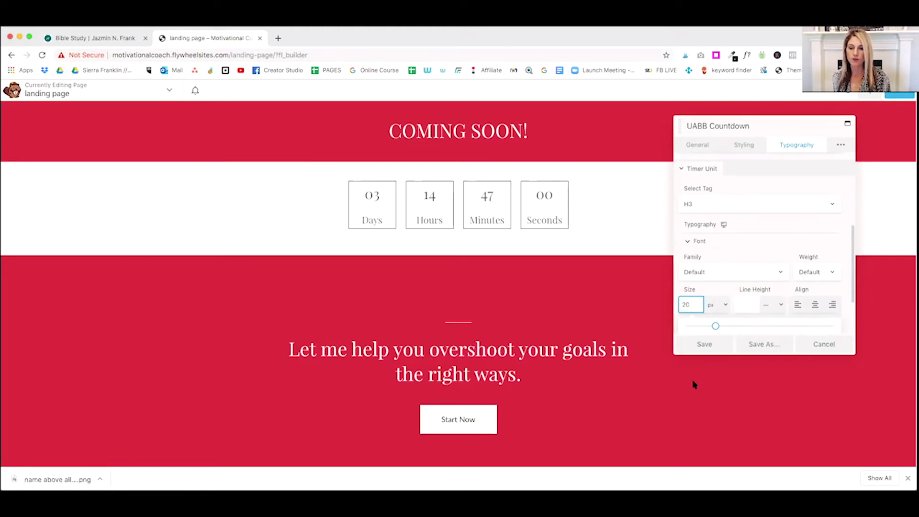
{"action": "left_click", "coordinate": [704, 343]}
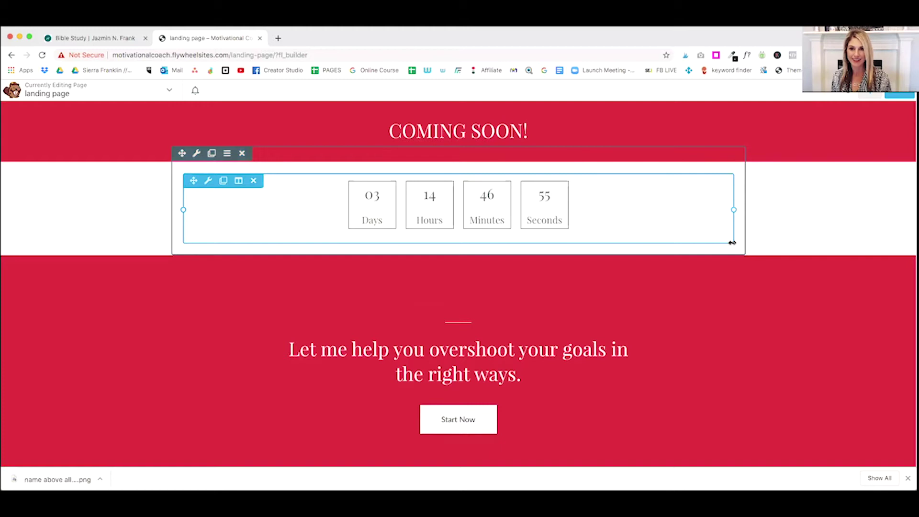
{"action": "scroll", "coordinate": [713, 227], "scroll_direction": "down", "scroll_amount": 1}
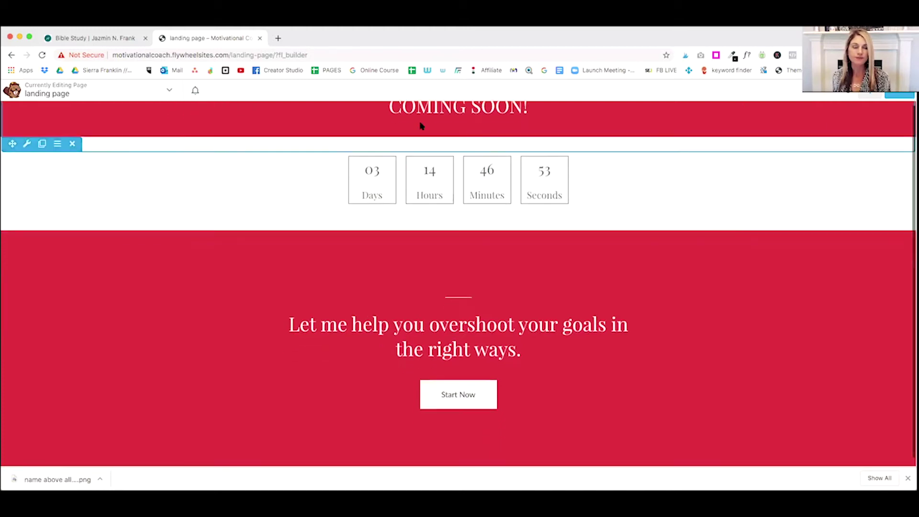
{"action": "left_click", "coordinate": [82, 38]}
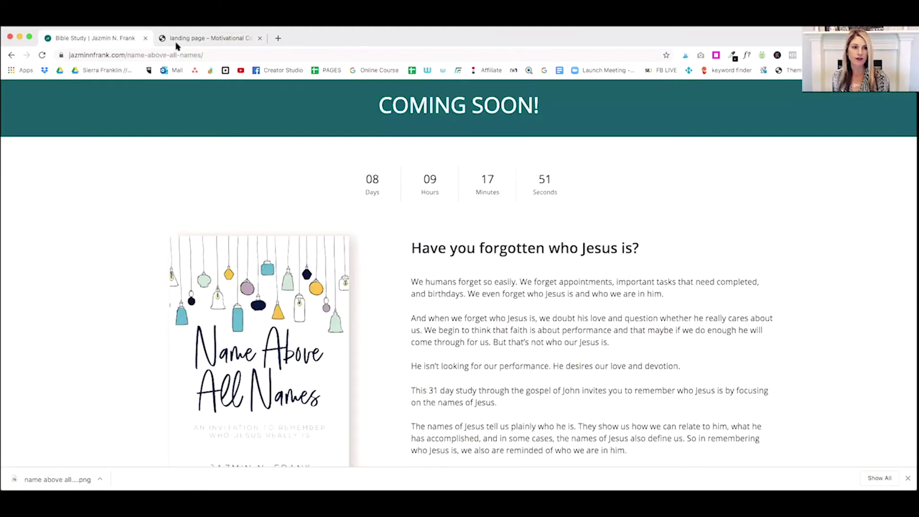
{"action": "scroll", "coordinate": [282, 186], "scroll_direction": "down", "scroll_amount": 4}
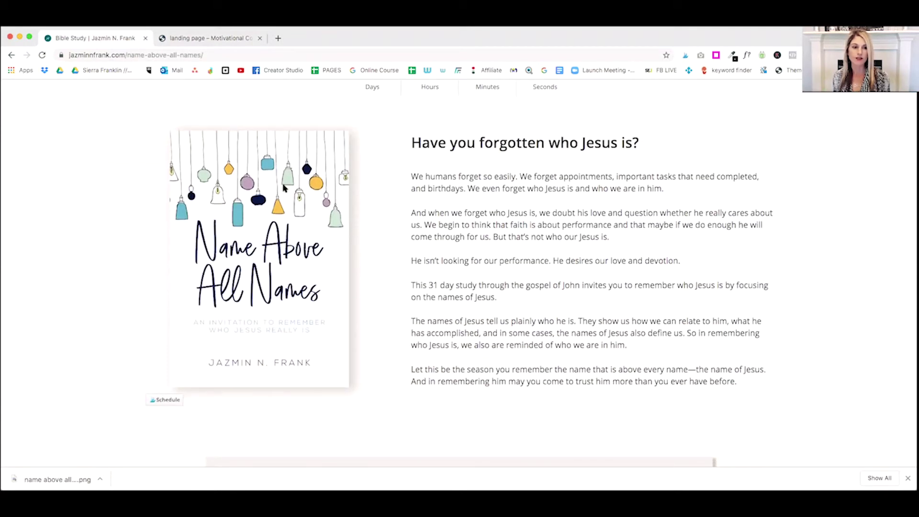
{"action": "left_click", "coordinate": [201, 39]}
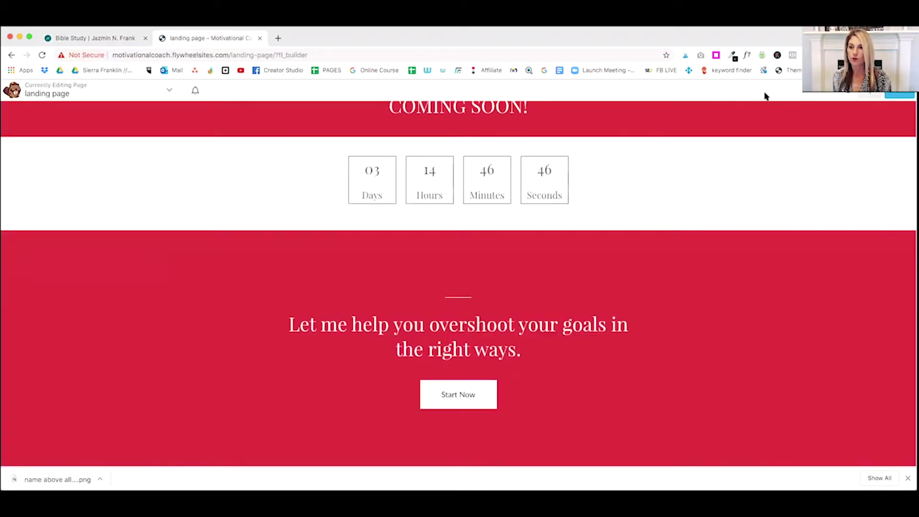
Step: Drop a 2 Columns row under the countdown and a Photo module into its left column
{"action": "left_click", "coordinate": [870, 97]}
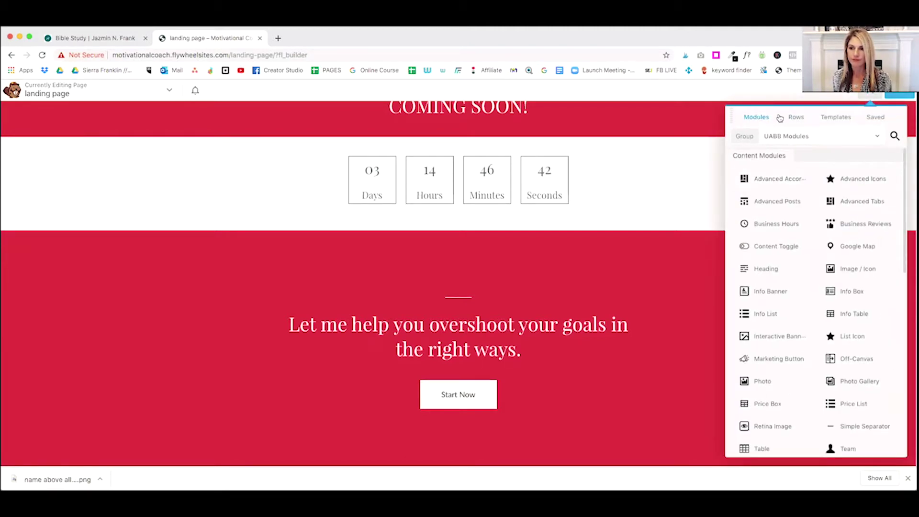
{"action": "left_click", "coordinate": [795, 117]}
{"action": "left_click_drag", "start_coordinate": [859, 164], "coordinate": [496, 284]}
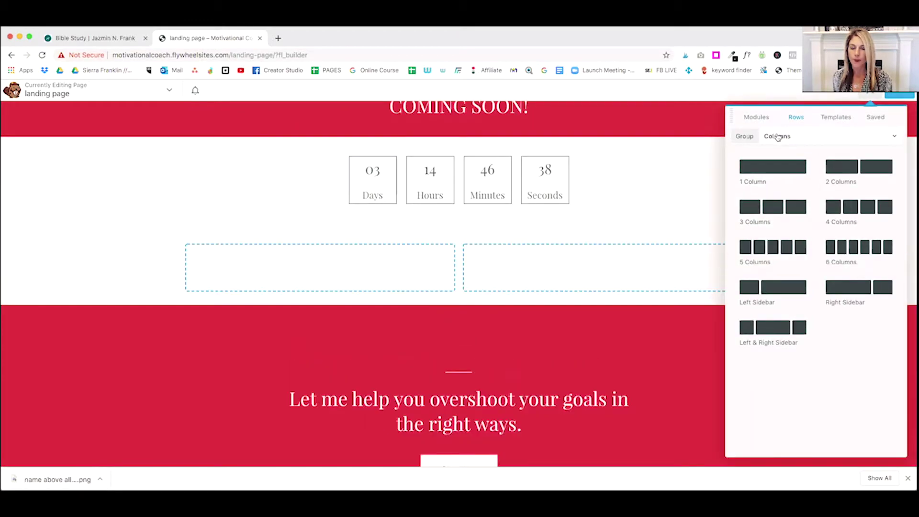
{"action": "left_click", "coordinate": [761, 118]}
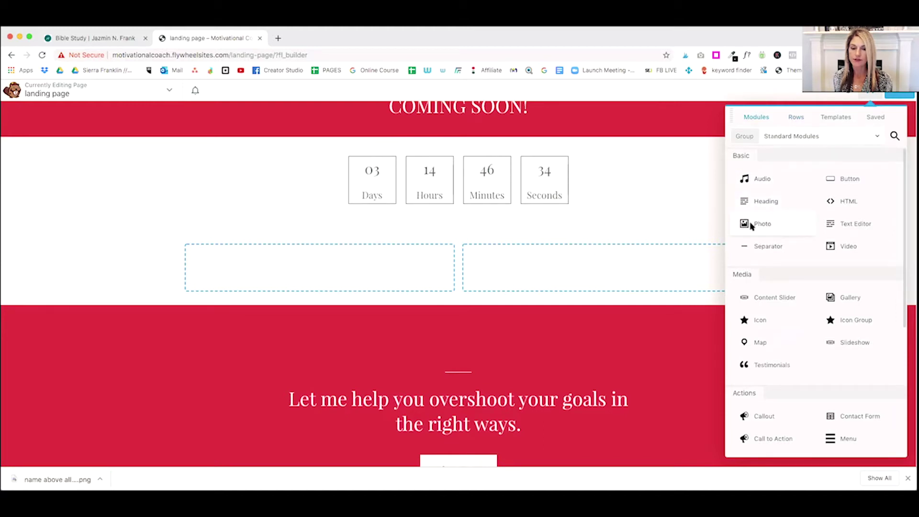
{"action": "left_click_drag", "start_coordinate": [751, 224], "coordinate": [272, 335]}
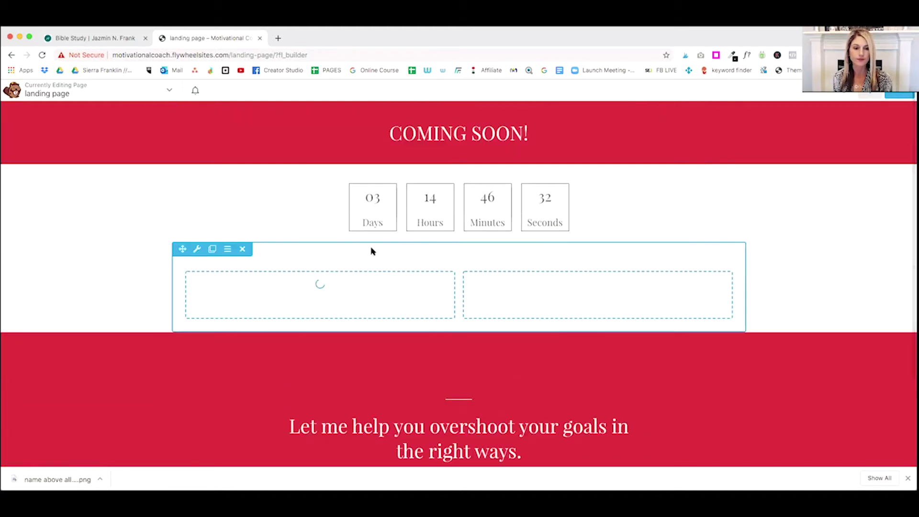
Step: Upload the Name Above All Names book cover as the photo module's image
{"action": "left_click", "coordinate": [701, 216]}
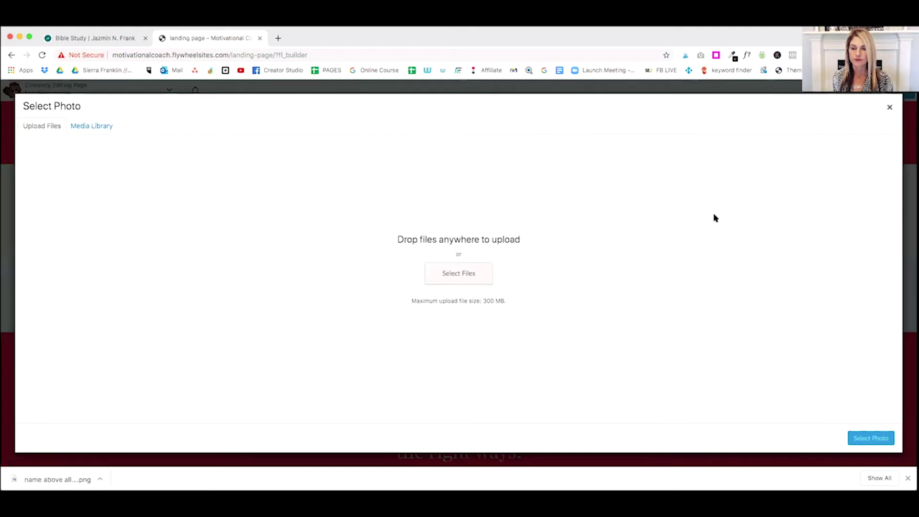
{"action": "left_click", "coordinate": [93, 127]}
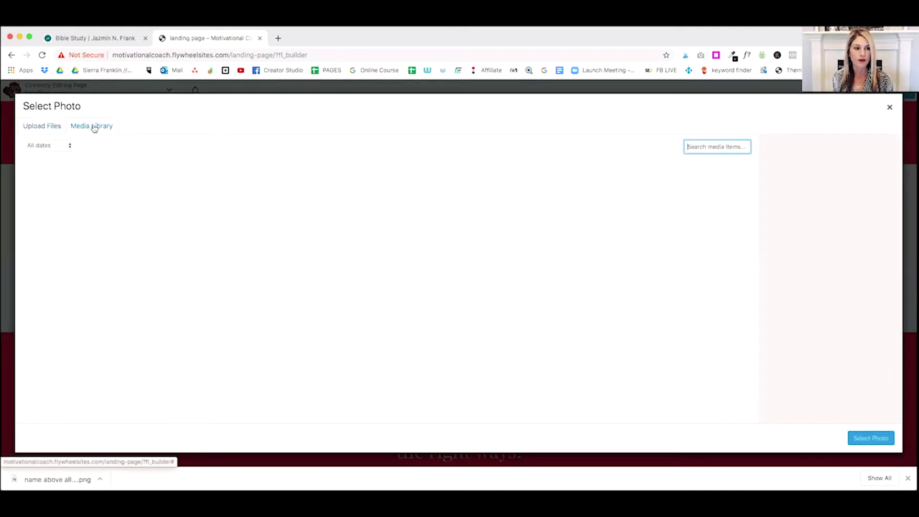
{"action": "left_click", "coordinate": [39, 127]}
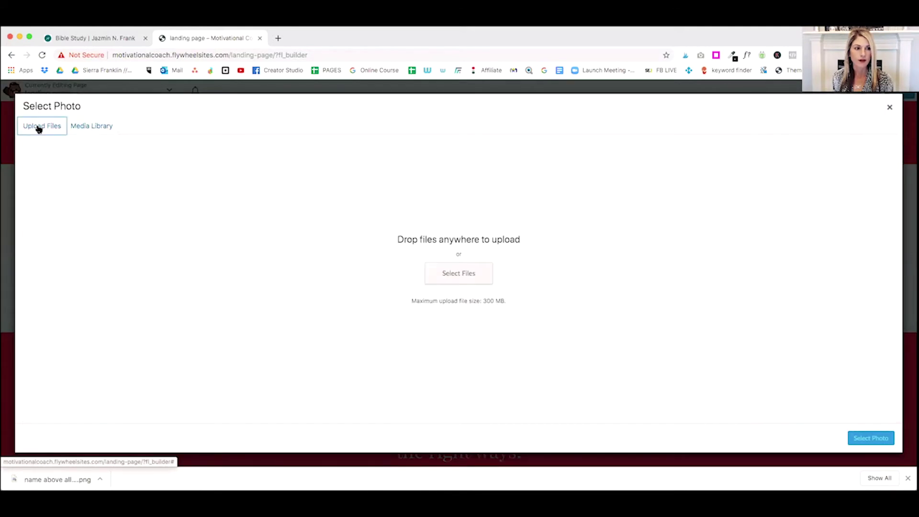
{"action": "left_click", "coordinate": [479, 274]}
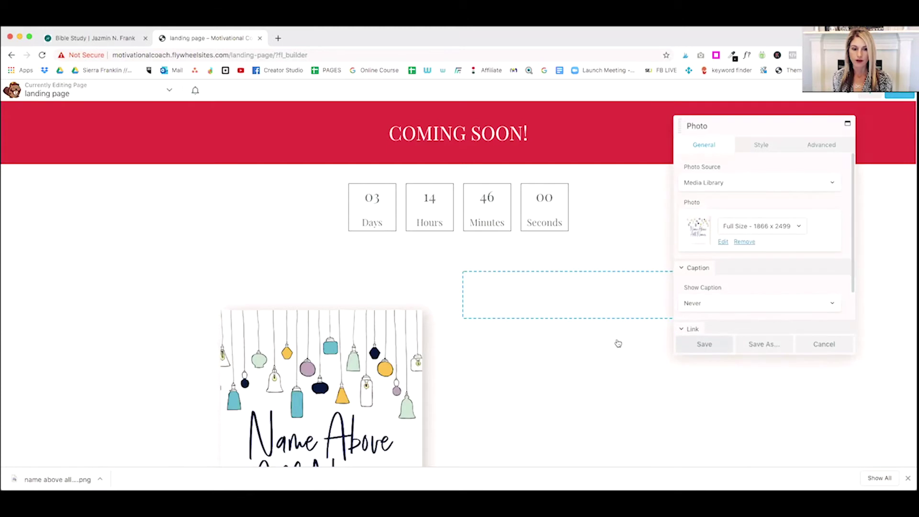
Step: Save the photo module and add a Heading module to the right column
{"action": "left_click", "coordinate": [718, 344]}
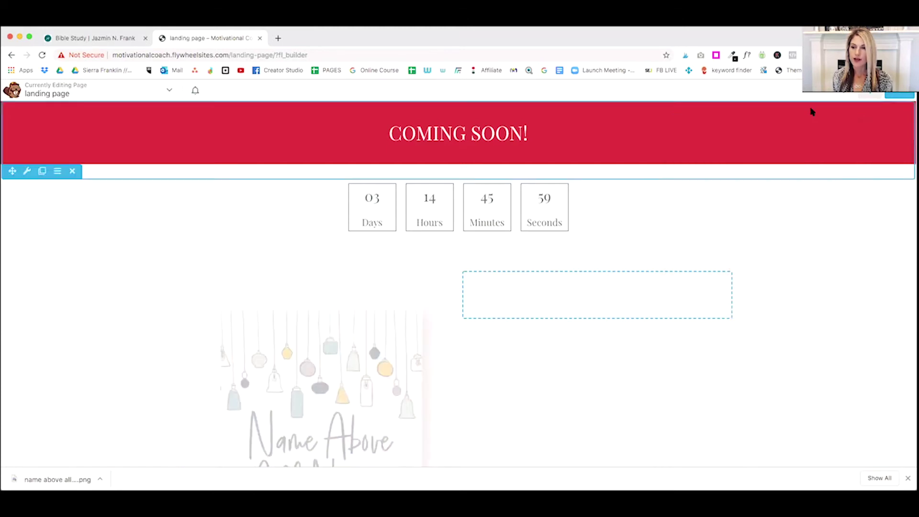
{"action": "left_click", "coordinate": [870, 94]}
{"action": "left_click_drag", "start_coordinate": [745, 211], "coordinate": [588, 426]}
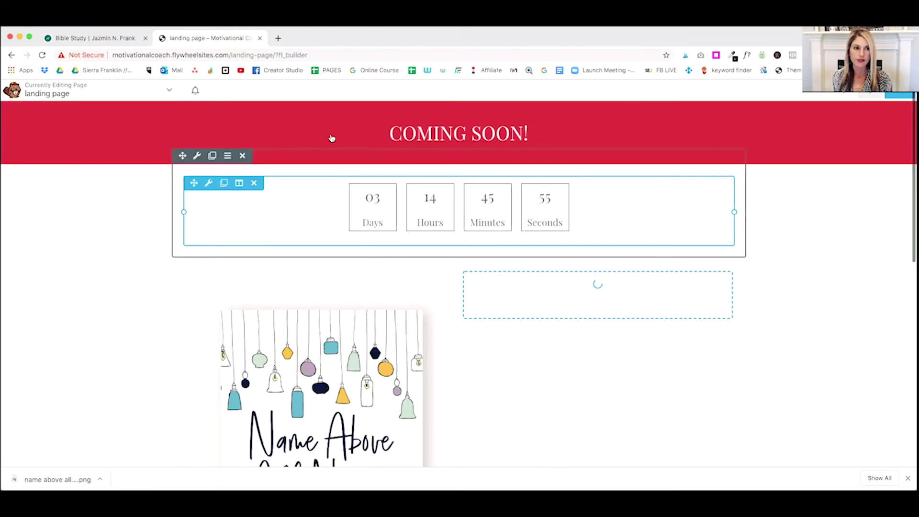
Step: Paste 'Have you forgotten who Jesus is?' from the book page as the heading and save
{"action": "left_click", "coordinate": [97, 38]}
{"action": "left_click_drag", "start_coordinate": [639, 143], "coordinate": [411, 152]}
{"action": "key", "text": "super+c"}
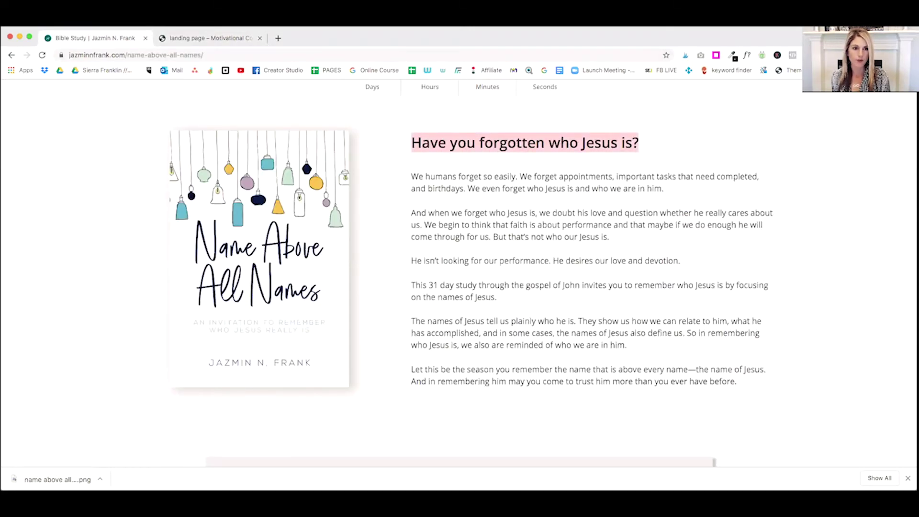
{"action": "left_click", "coordinate": [185, 42]}
{"action": "key", "text": "super+v"}
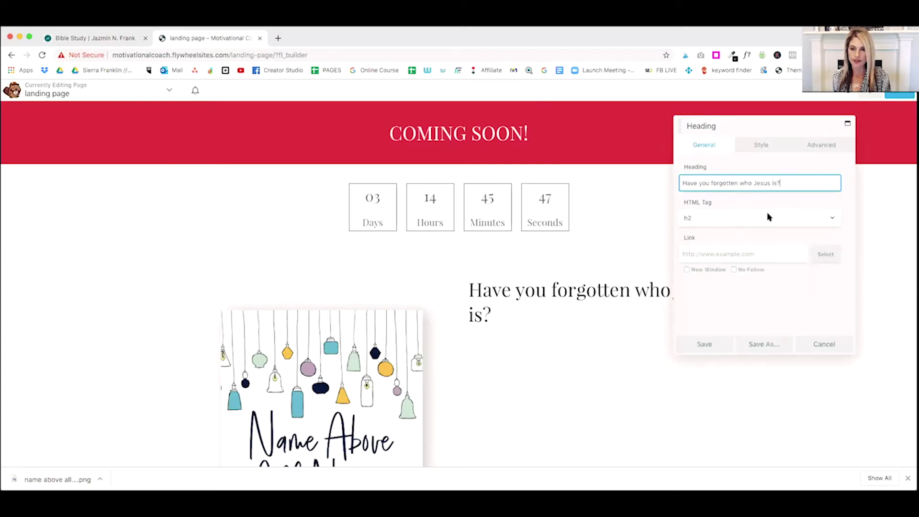
{"action": "left_click", "coordinate": [742, 148]}
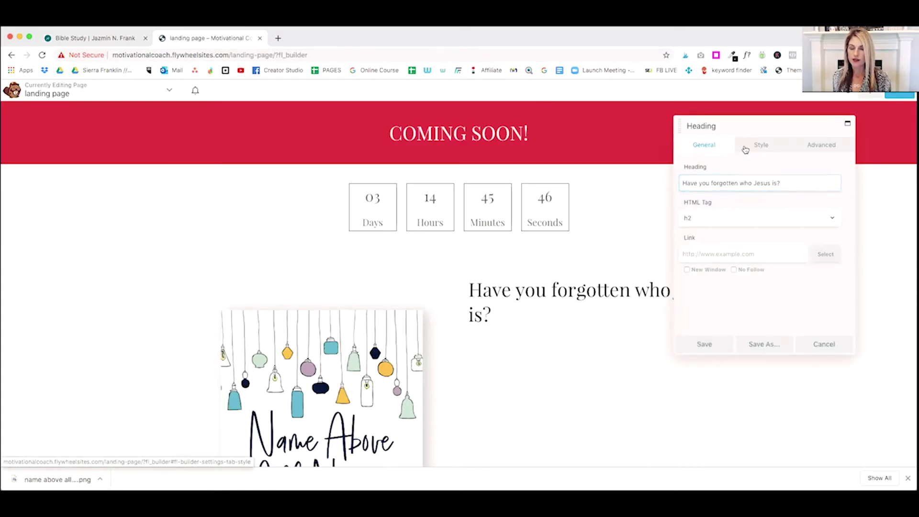
{"action": "left_click", "coordinate": [710, 345]}
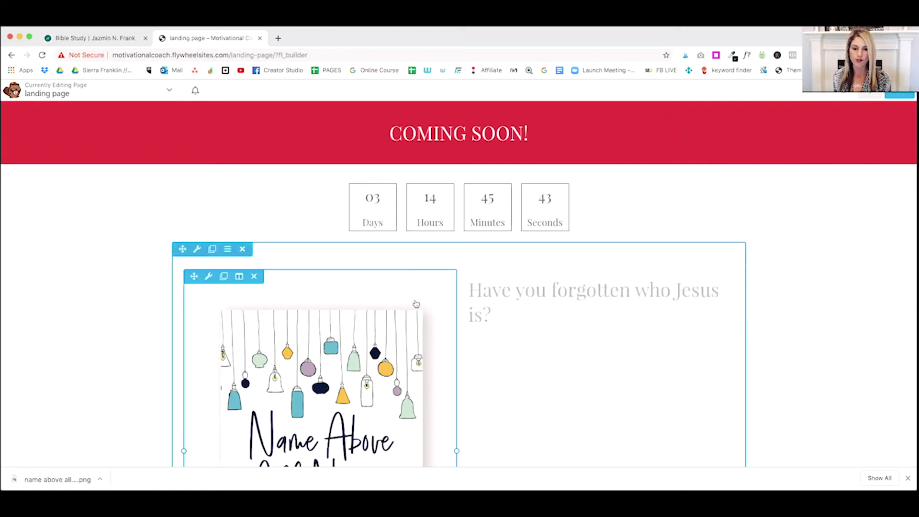
Step: Set the book row's width to Full Width with Fixed content width, then save
{"action": "left_click", "coordinate": [197, 249]}
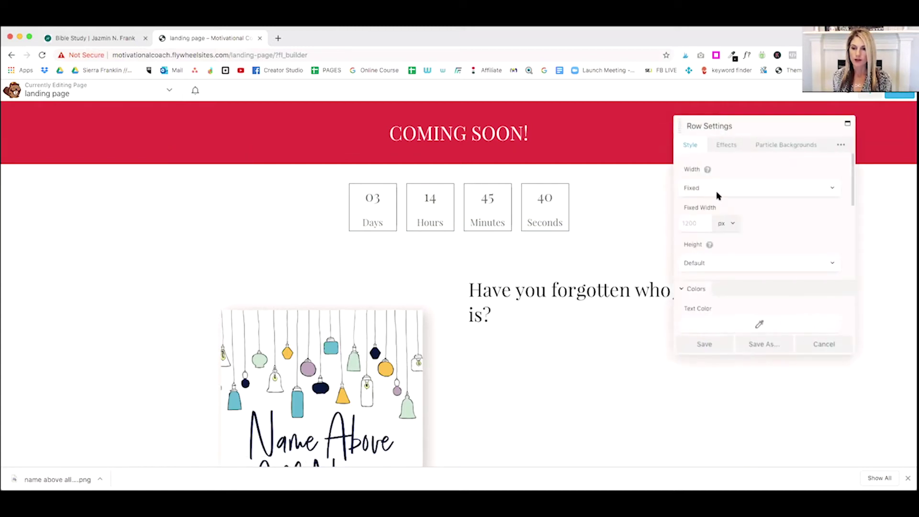
{"action": "left_click", "coordinate": [710, 193]}
{"action": "left_click", "coordinate": [706, 196]}
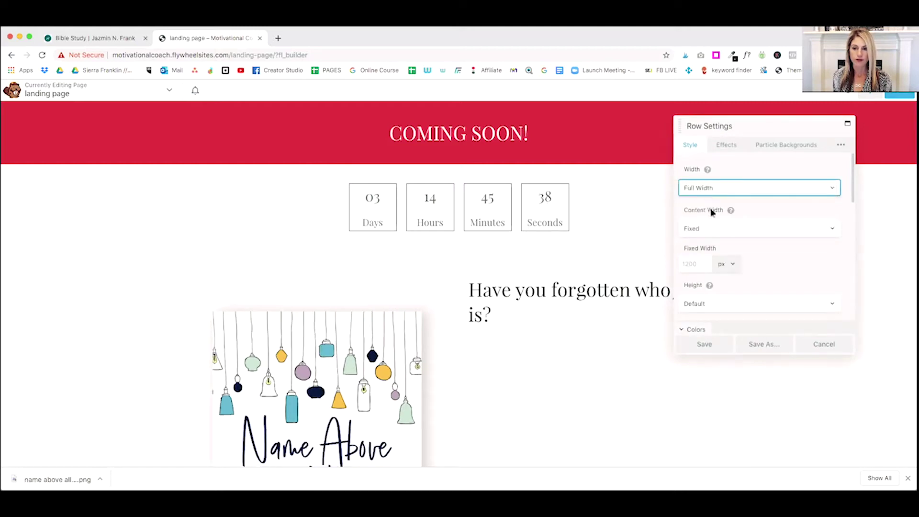
{"action": "left_click", "coordinate": [708, 229]}
{"action": "left_click", "coordinate": [710, 236]}
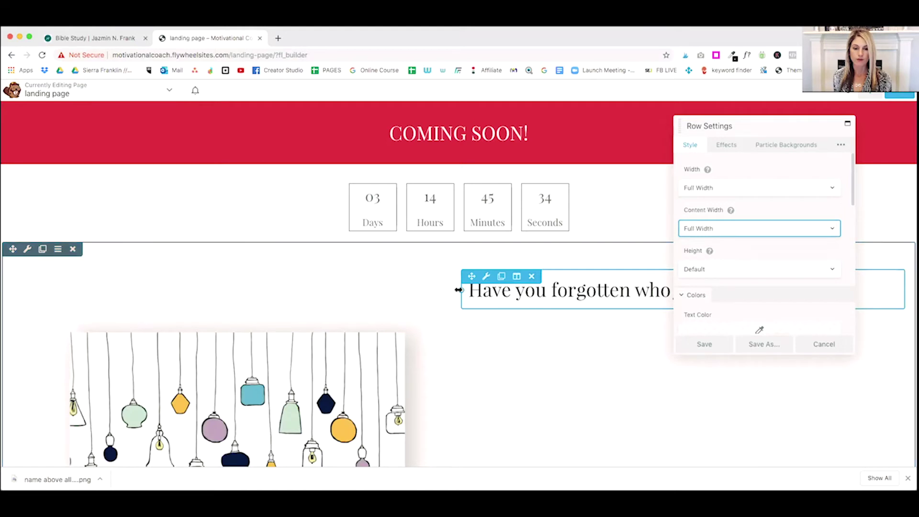
{"action": "left_click_drag", "start_coordinate": [459, 290], "coordinate": [366, 294]}
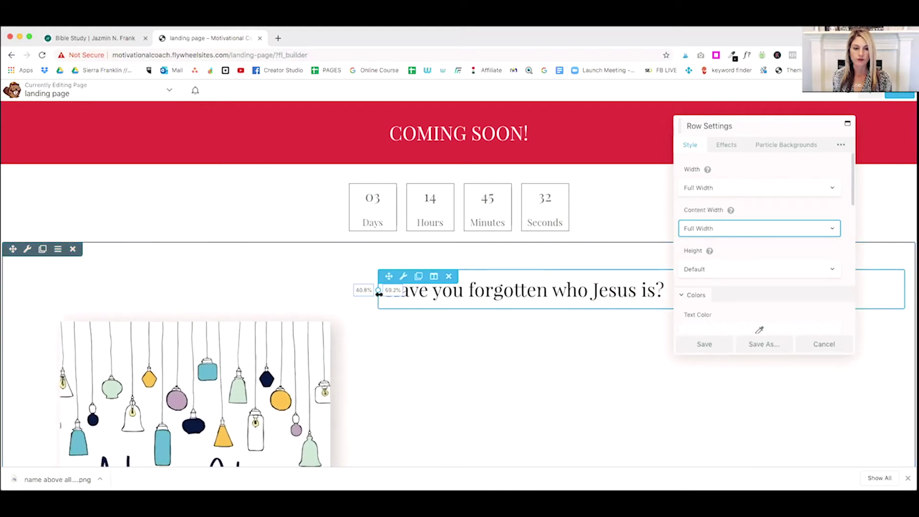
{"action": "left_click", "coordinate": [771, 233]}
{"action": "left_click", "coordinate": [696, 218]}
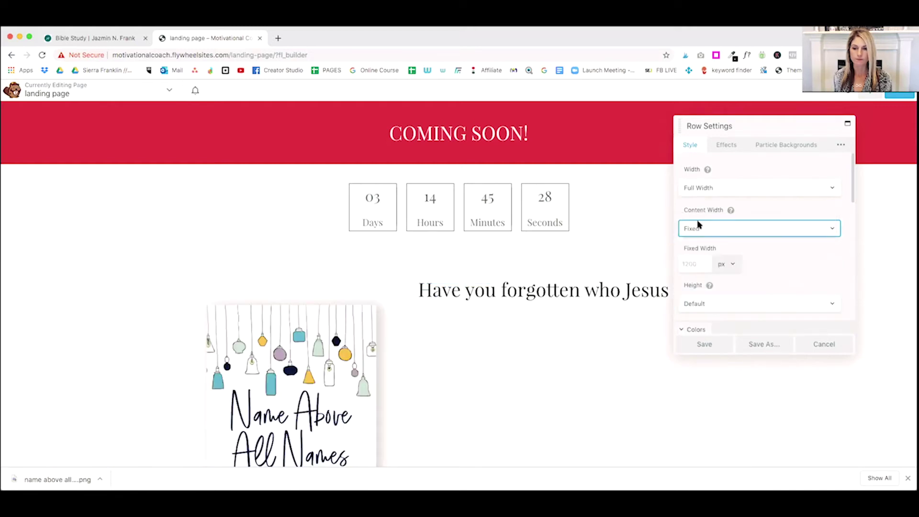
{"action": "scroll", "coordinate": [538, 292], "scroll_direction": "down", "scroll_amount": 5}
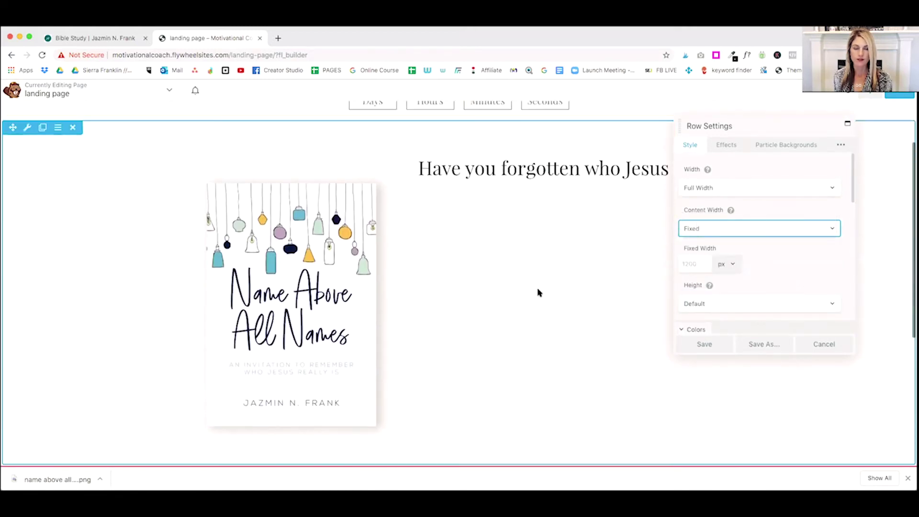
{"action": "left_click", "coordinate": [716, 345]}
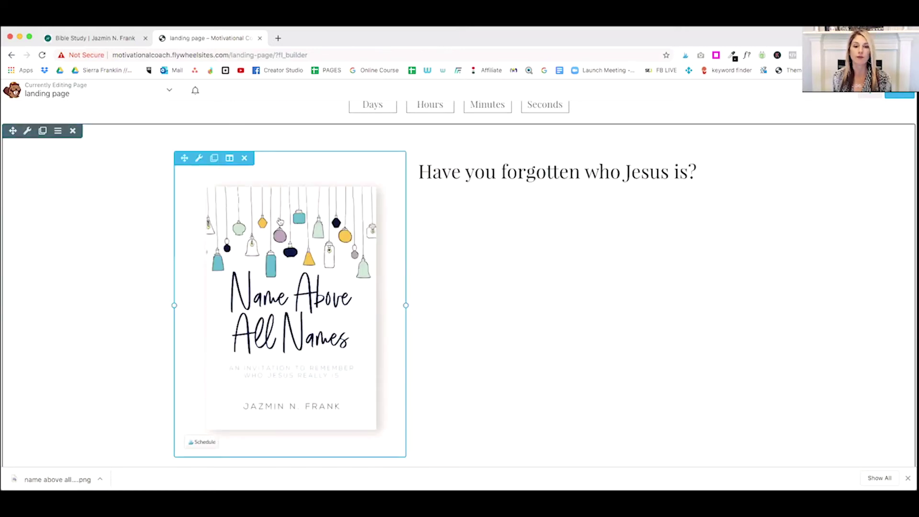
Step: Set the heading column's Equalize Heights to Yes and Vertical Alignment to Center
{"action": "mouse_move", "coordinate": [466, 159]}
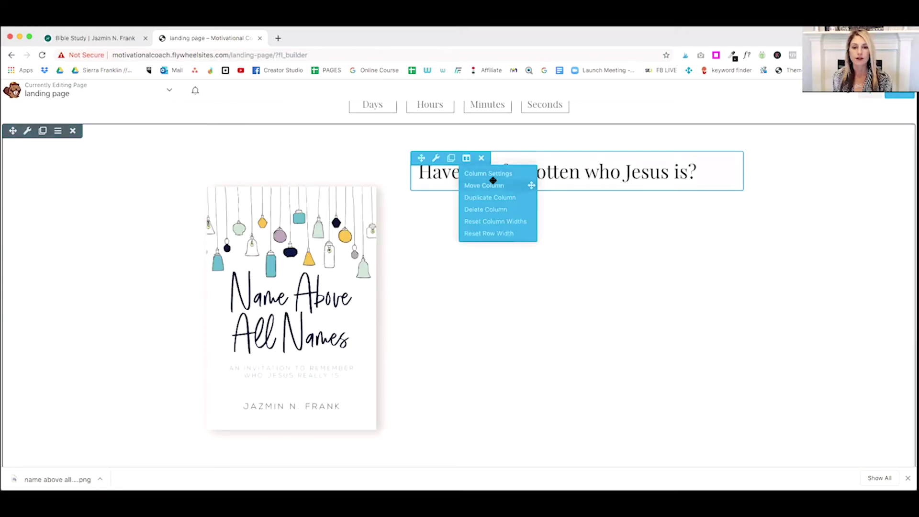
{"action": "left_click", "coordinate": [492, 176]}
{"action": "left_click", "coordinate": [725, 259]}
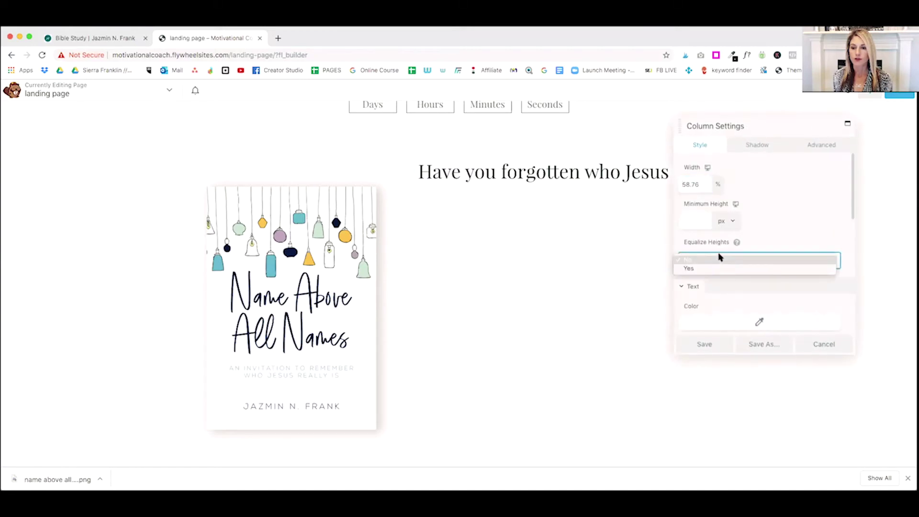
{"action": "left_click", "coordinate": [710, 266]}
{"action": "left_click", "coordinate": [734, 295]}
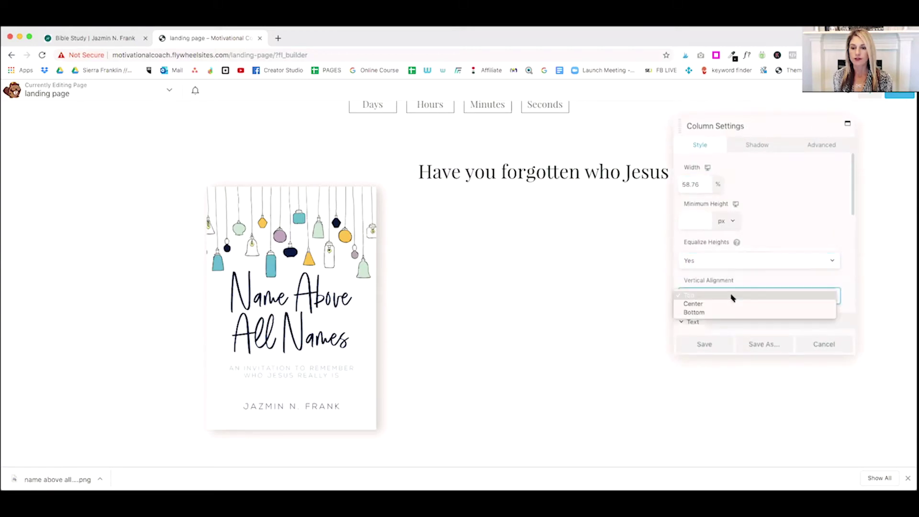
{"action": "left_click", "coordinate": [716, 306]}
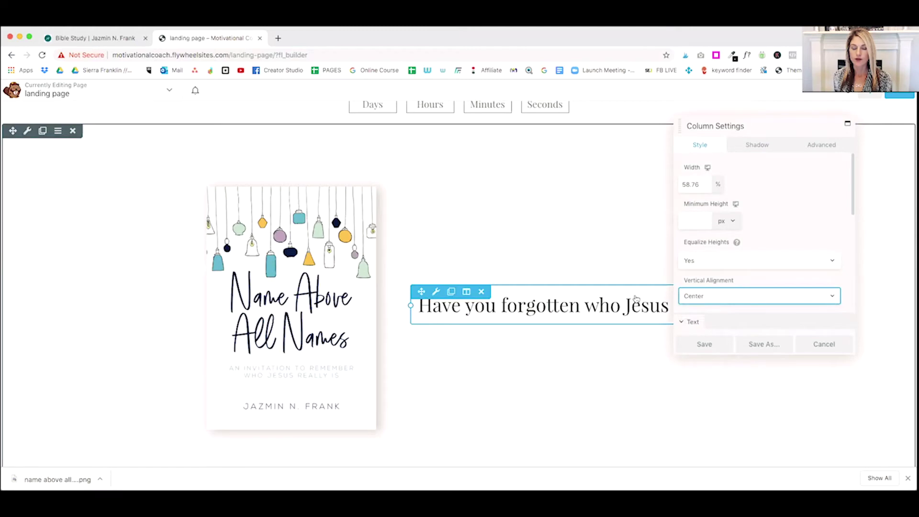
{"action": "left_click", "coordinate": [704, 344]}
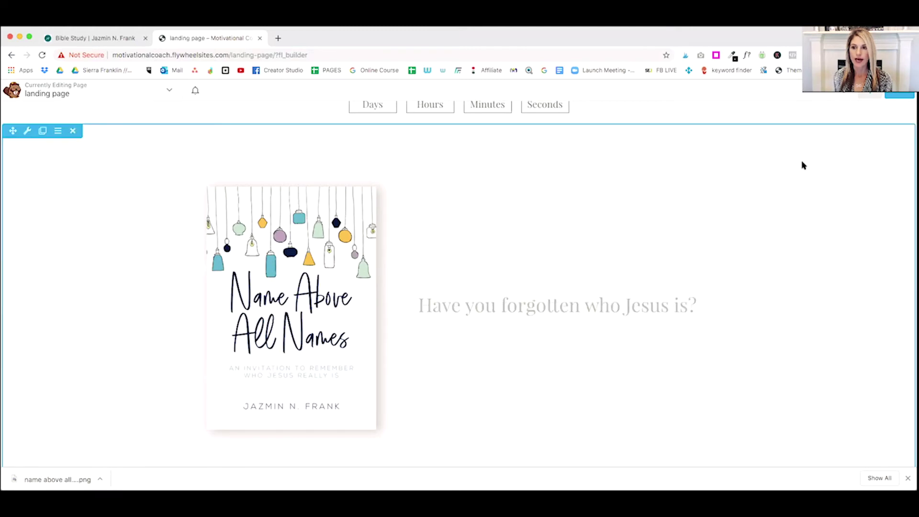
{"action": "left_click", "coordinate": [872, 98]}
Step: Add a Text Editor below the heading with the six description paragraphs pasted in
{"action": "left_click_drag", "start_coordinate": [845, 224], "coordinate": [543, 372]}
{"action": "left_click", "coordinate": [89, 43]}
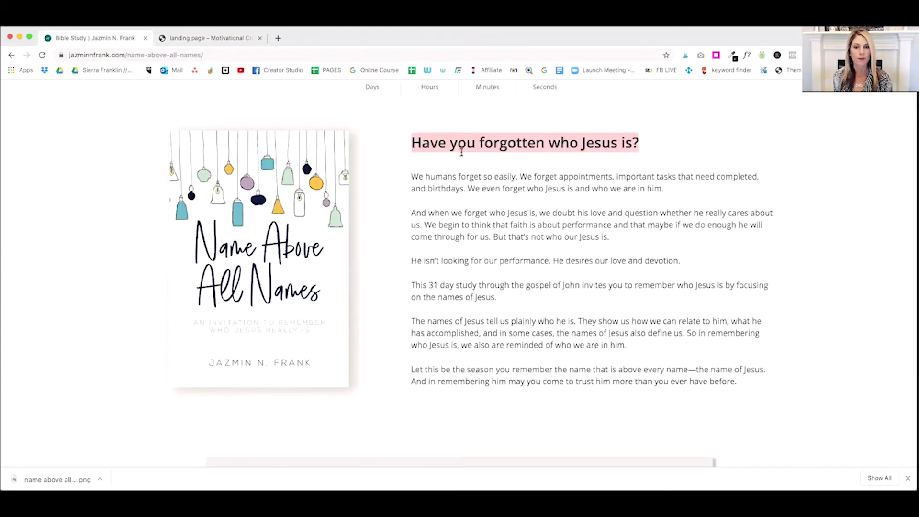
{"action": "left_click_drag", "start_coordinate": [745, 386], "coordinate": [411, 177]}
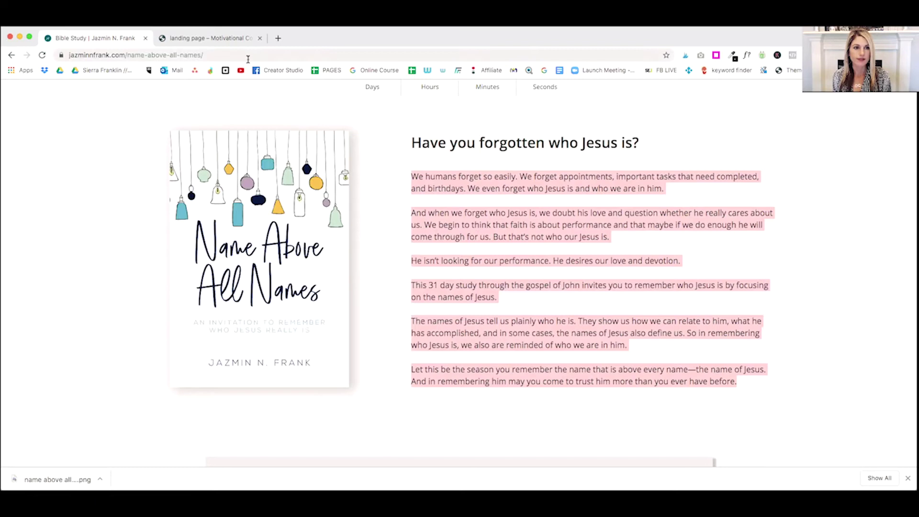
{"action": "left_click", "coordinate": [213, 39]}
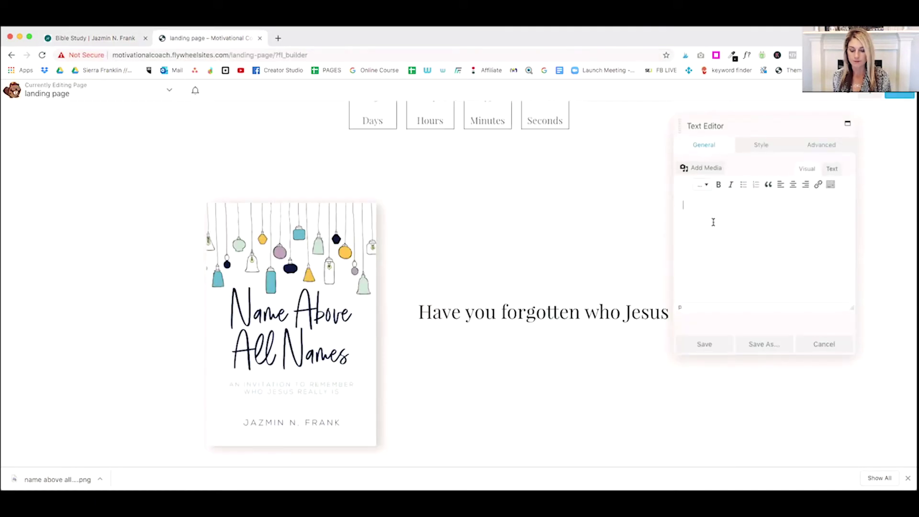
{"action": "key", "text": "super+v"}
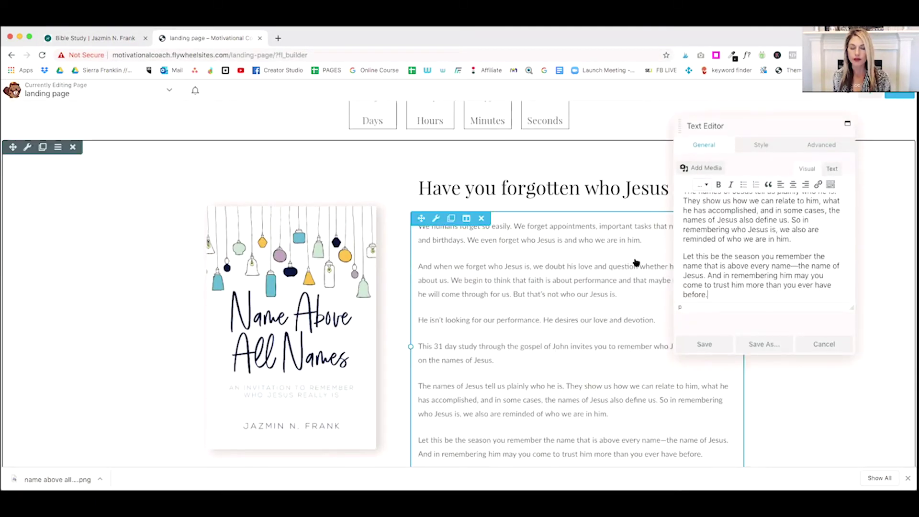
{"action": "left_click", "coordinate": [716, 342]}
Step: Resize the columns to 46.5% / 53.5%, widening the book cover's column
{"action": "scroll", "coordinate": [636, 297], "scroll_direction": "down", "scroll_amount": 3}
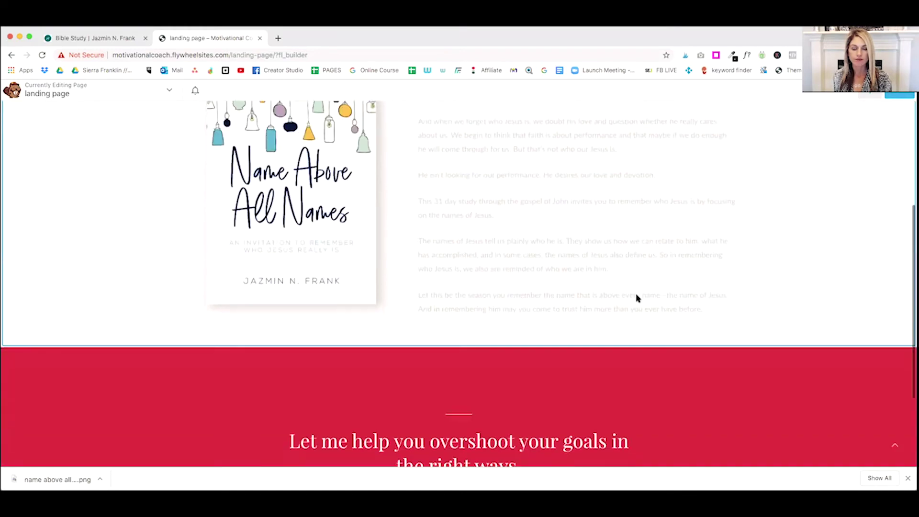
{"action": "scroll", "coordinate": [636, 297], "scroll_direction": "up", "scroll_amount": 5}
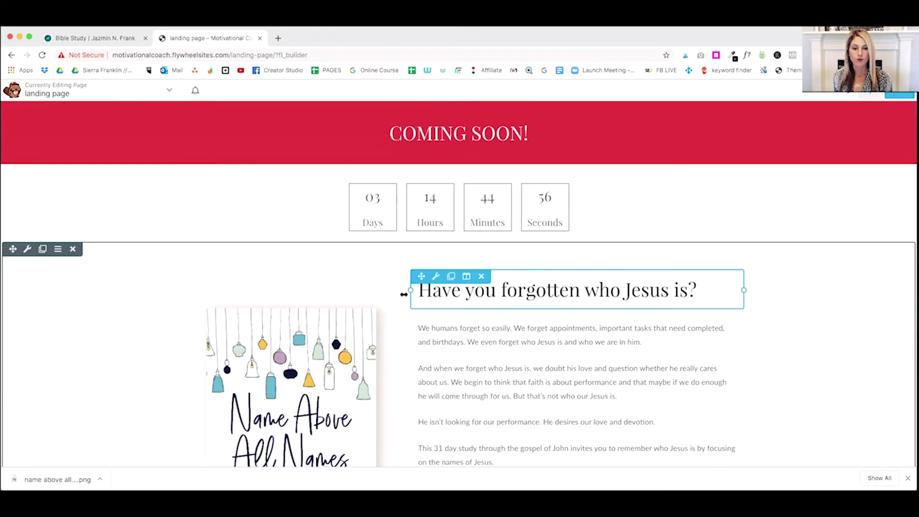
{"action": "scroll", "coordinate": [403, 431], "scroll_direction": "down", "scroll_amount": 1}
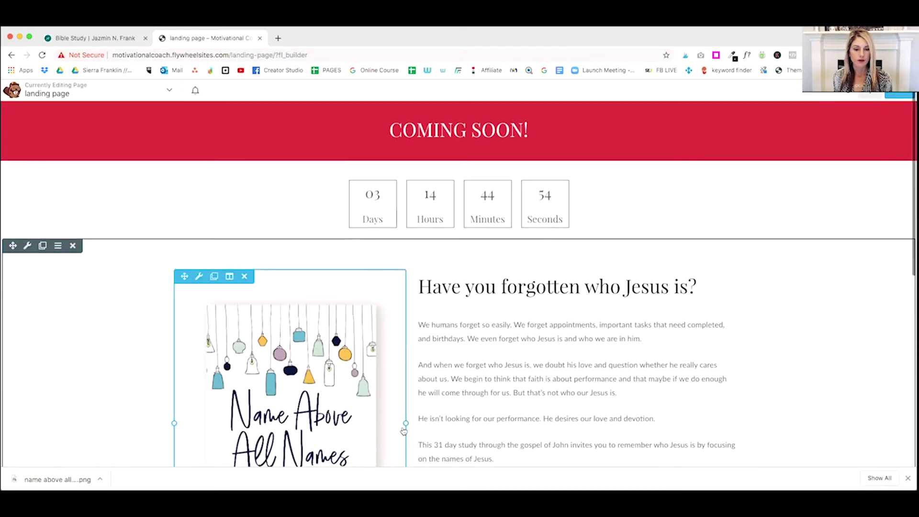
{"action": "left_click_drag", "start_coordinate": [404, 430], "coordinate": [435, 420]}
{"action": "scroll", "coordinate": [493, 335], "scroll_direction": "down", "scroll_amount": 5}
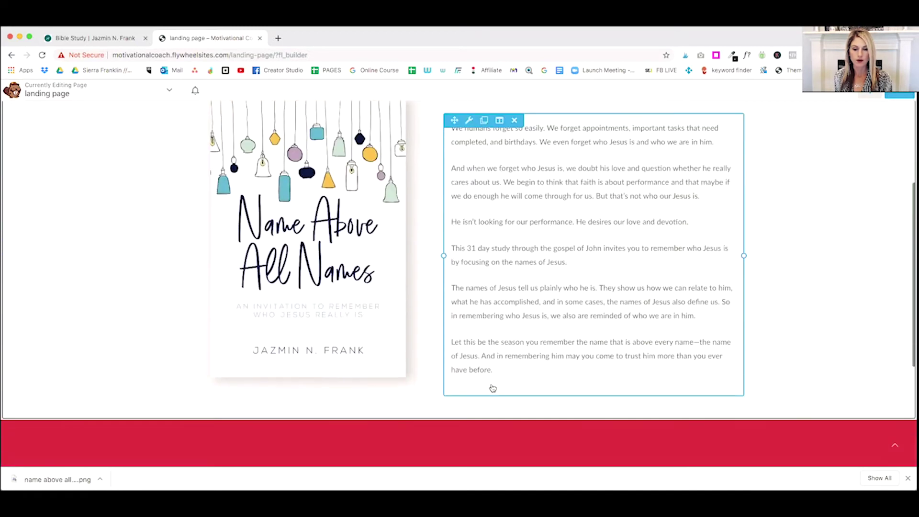
{"action": "scroll", "coordinate": [492, 387], "scroll_direction": "up", "scroll_amount": 2}
{"action": "scroll", "coordinate": [492, 387], "scroll_direction": "down", "scroll_amount": 2}
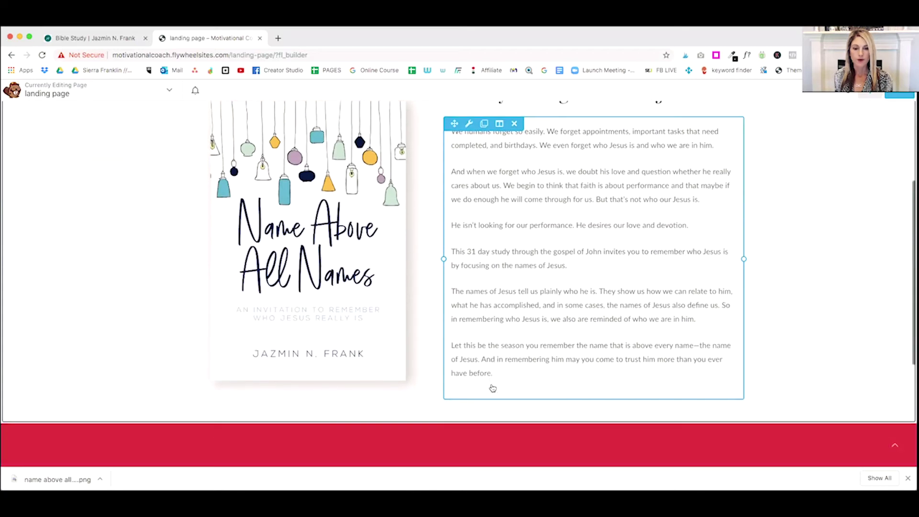
{"action": "scroll", "coordinate": [493, 387], "scroll_direction": "up", "scroll_amount": 5}
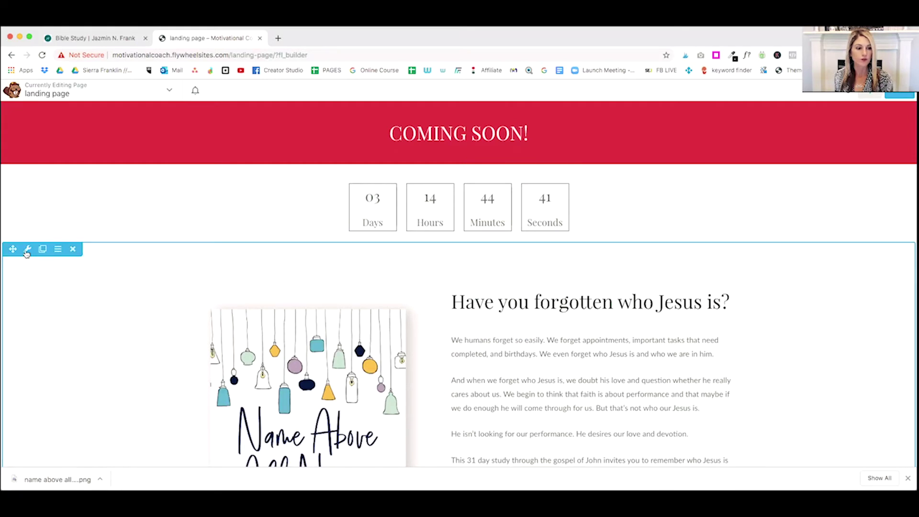
Step: In the row's Advanced settings, set padding and margins to 0 on all sides and save
{"action": "left_click", "coordinate": [27, 250]}
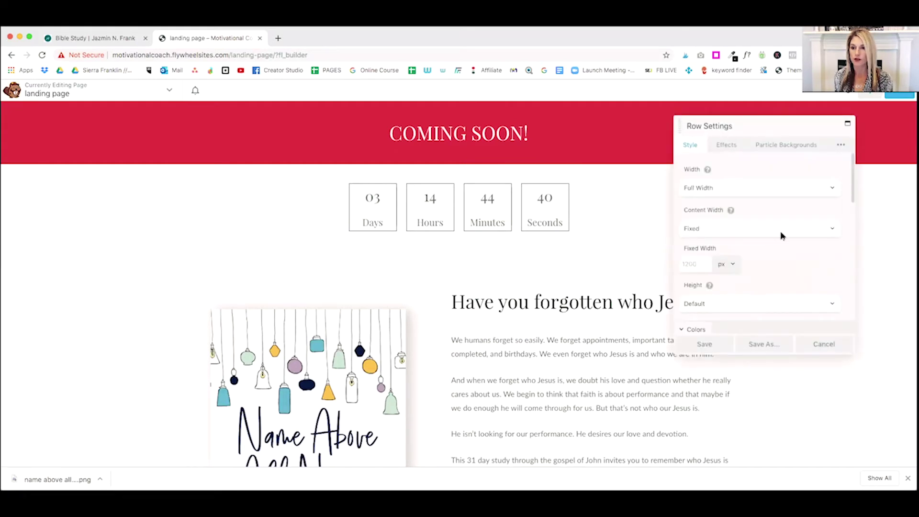
{"action": "left_click", "coordinate": [842, 146]}
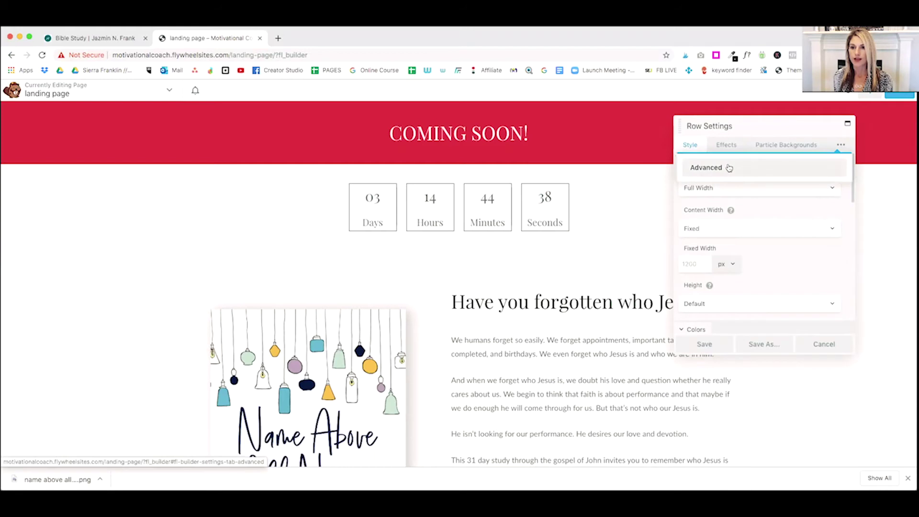
{"action": "left_click", "coordinate": [725, 167]}
{"action": "left_click", "coordinate": [694, 246]}
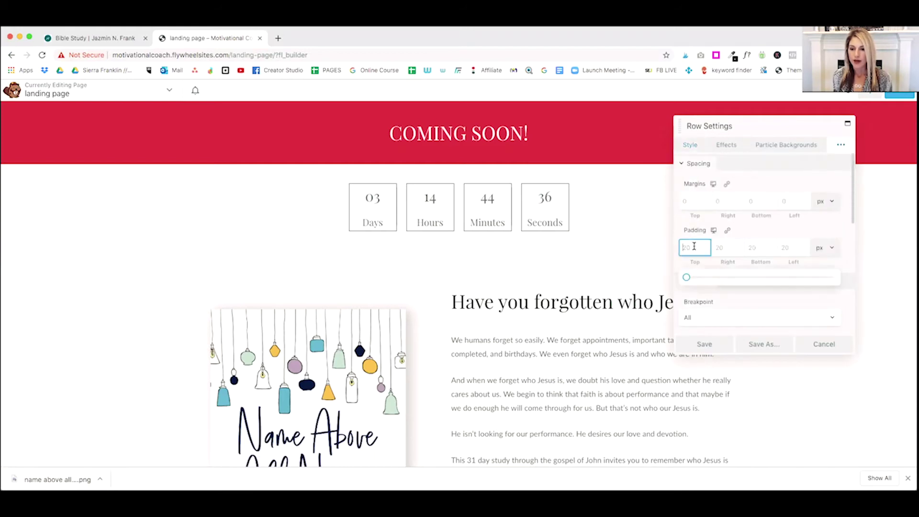
{"action": "type", "text": "0"}
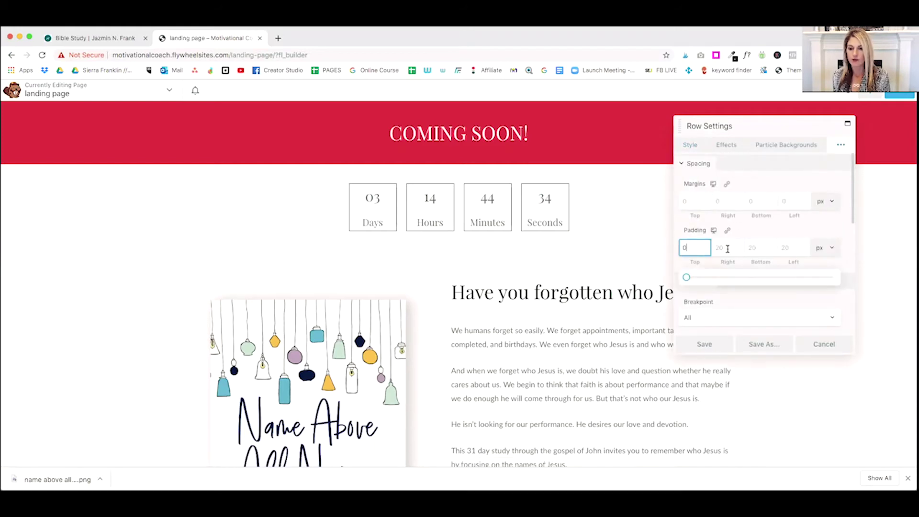
{"action": "left_click", "coordinate": [728, 231]}
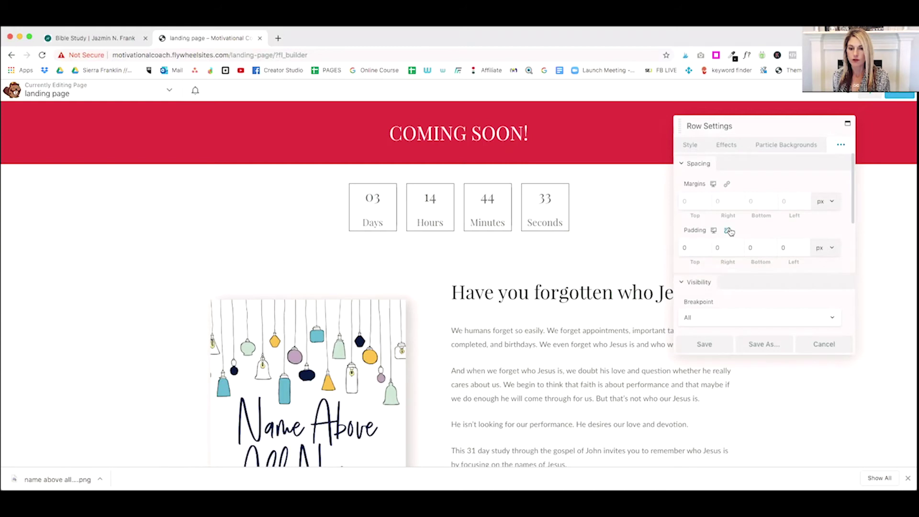
{"action": "left_click", "coordinate": [694, 200]}
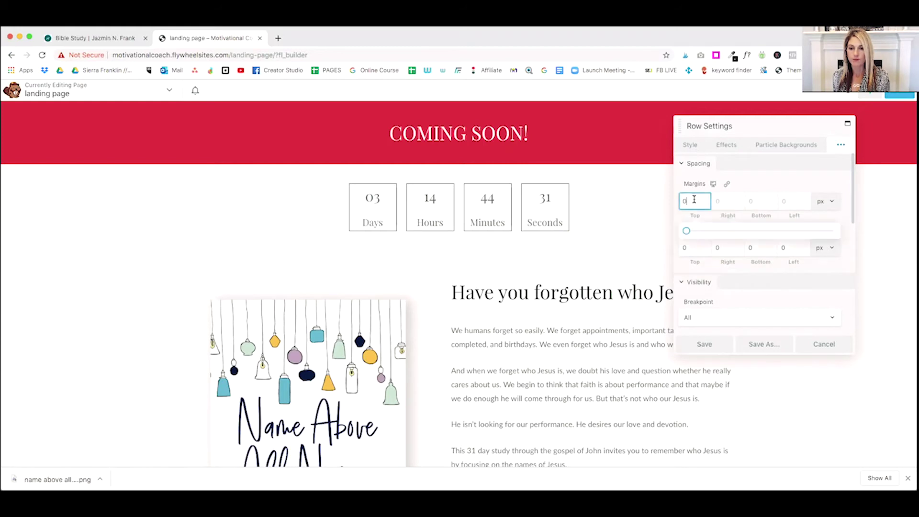
{"action": "left_click", "coordinate": [727, 185]}
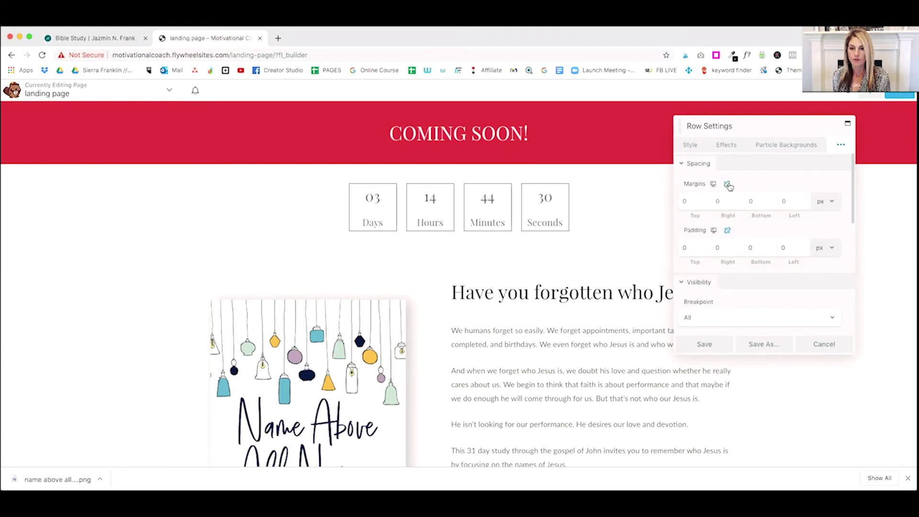
{"action": "left_click", "coordinate": [716, 347]}
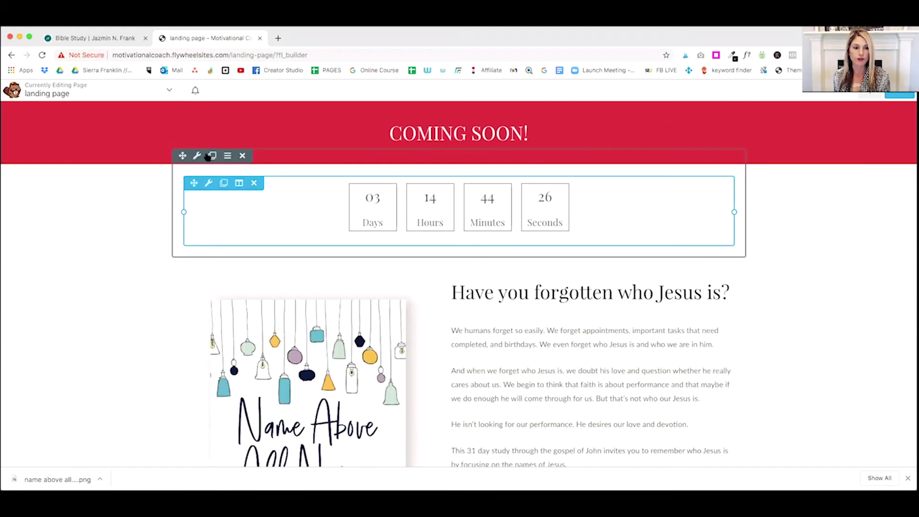
Step: Set the countdown row's Advanced padding to 40 px top and 0 px on other sides, then save
{"action": "left_click", "coordinate": [197, 156]}
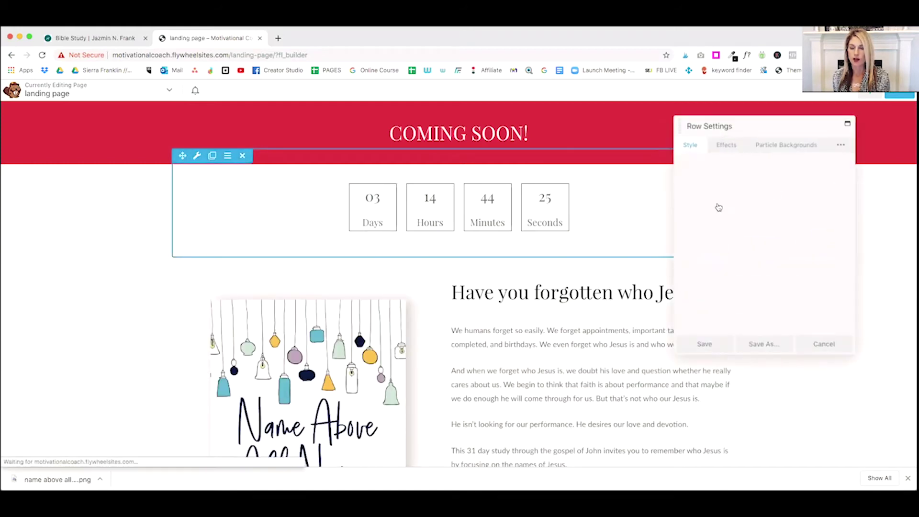
{"action": "left_click", "coordinate": [841, 144]}
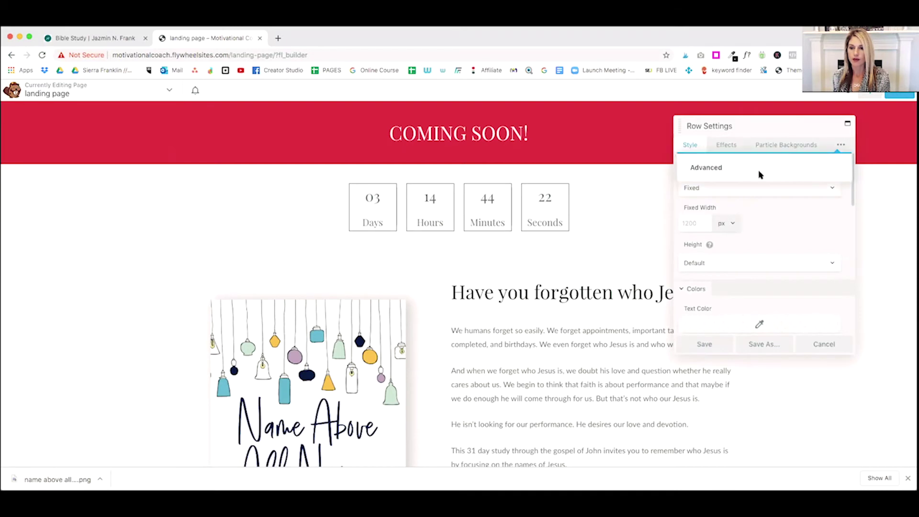
{"action": "left_click", "coordinate": [703, 166]}
{"action": "left_click", "coordinate": [694, 247]}
{"action": "type", "text": "0"}
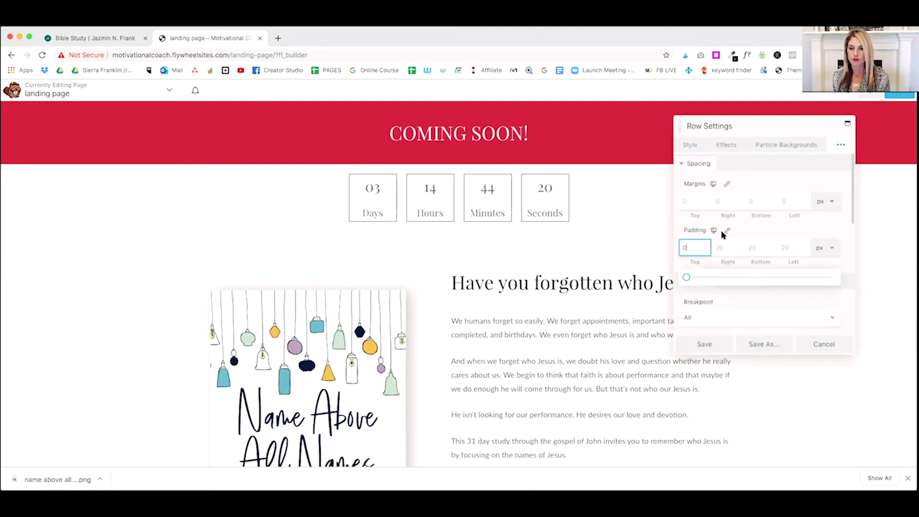
{"action": "left_click", "coordinate": [727, 230]}
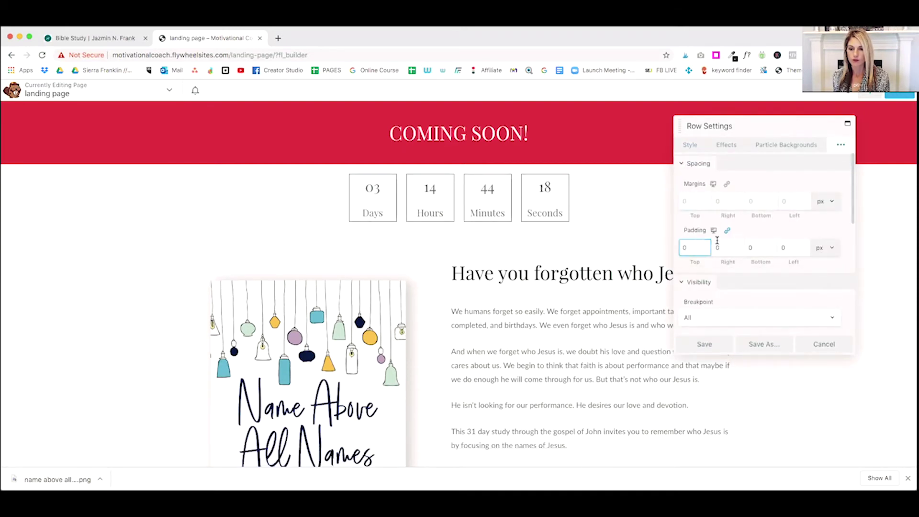
{"action": "left_click", "coordinate": [680, 247]}
{"action": "key", "text": "BackSpace"}
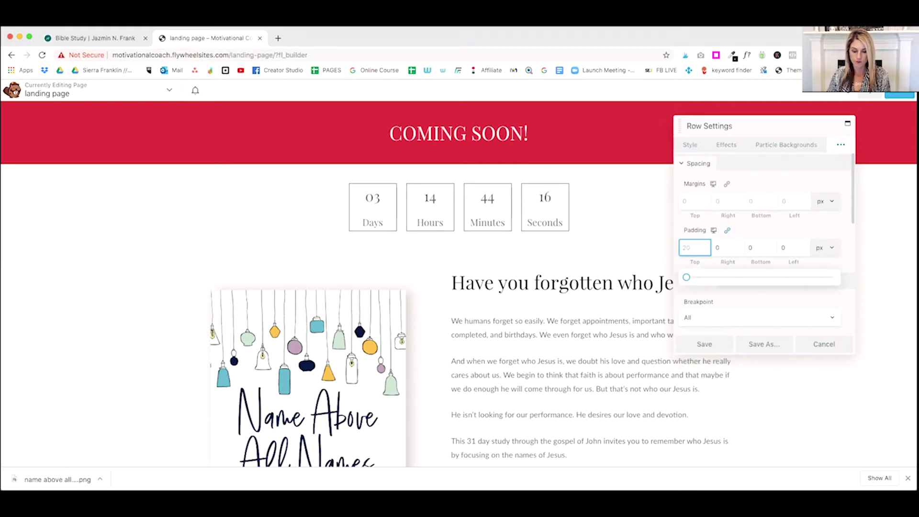
{"action": "type", "text": "20"}
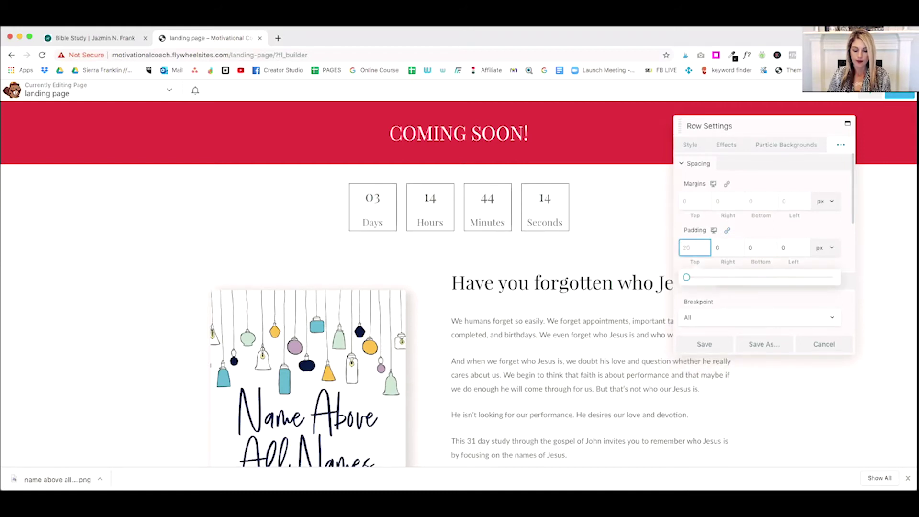
{"action": "type", "text": "40"}
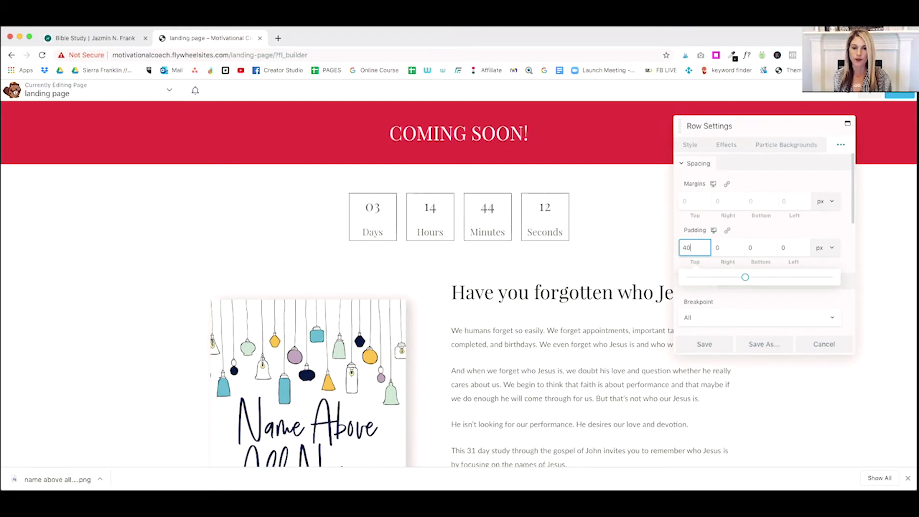
{"action": "left_click", "coordinate": [706, 349]}
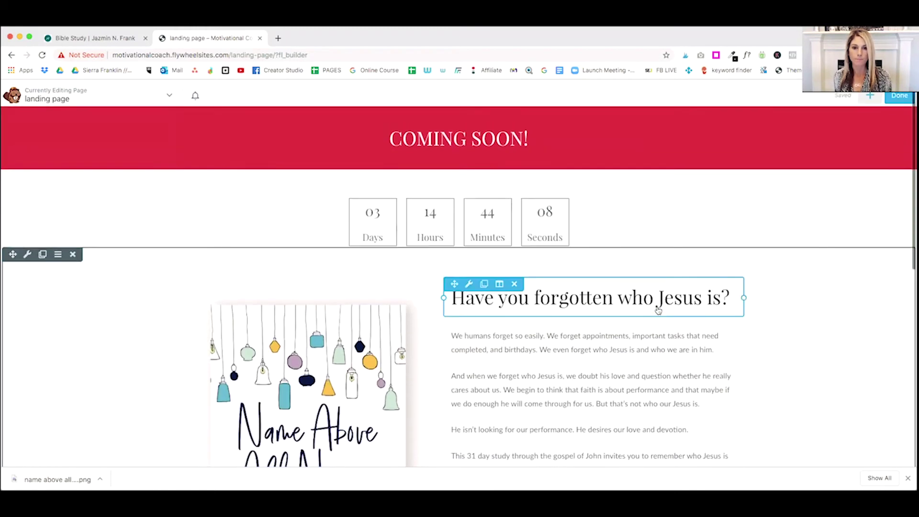
Step: Scroll through the page and bring up the content modules panel
{"action": "scroll", "coordinate": [658, 311], "scroll_direction": "down", "scroll_amount": 3}
{"action": "scroll", "coordinate": [658, 310], "scroll_direction": "down", "scroll_amount": 6}
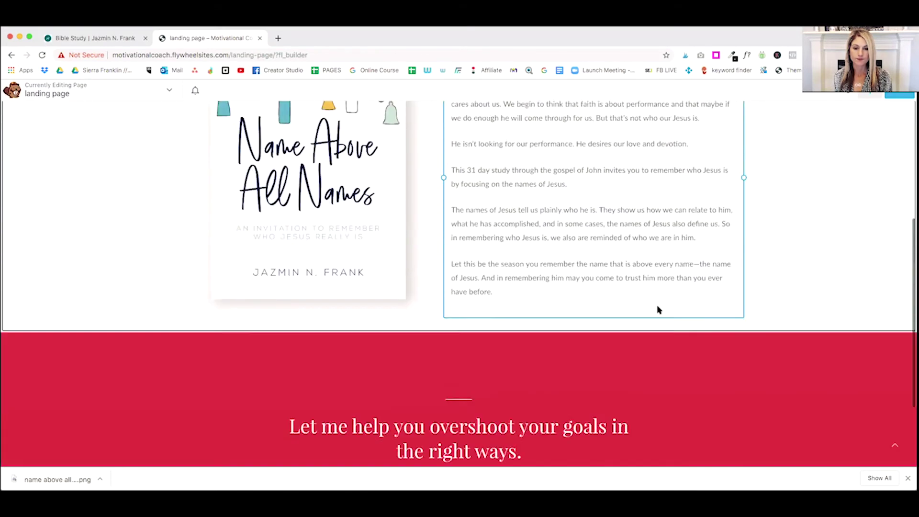
{"action": "scroll", "coordinate": [658, 310], "scroll_direction": "up", "scroll_amount": 4}
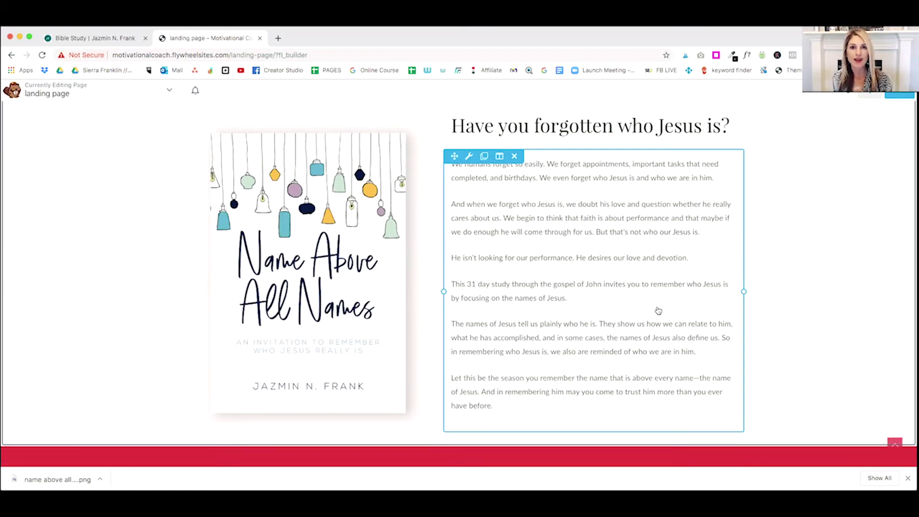
{"action": "scroll", "coordinate": [658, 310], "scroll_direction": "up", "scroll_amount": 4}
{"action": "scroll", "coordinate": [658, 311], "scroll_direction": "down", "scroll_amount": 2}
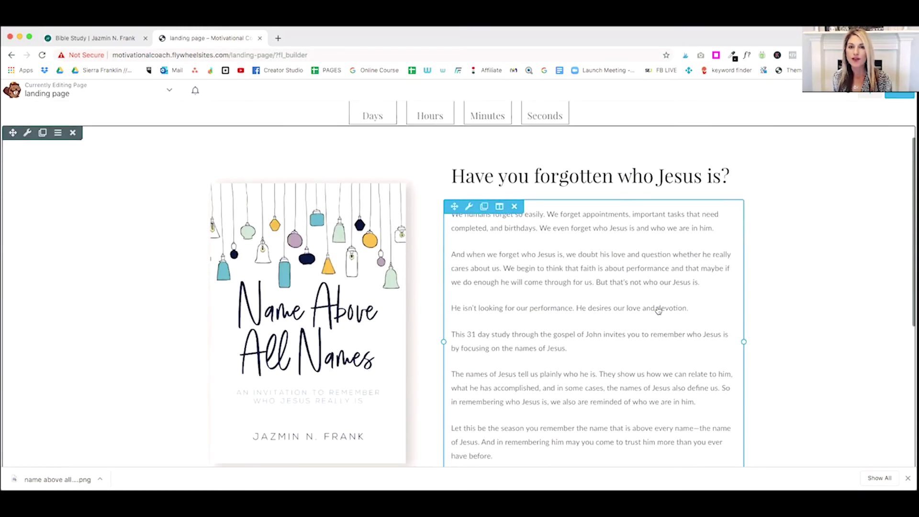
{"action": "scroll", "coordinate": [658, 311], "scroll_direction": "down", "scroll_amount": 2}
{"action": "left_click", "coordinate": [874, 98]}
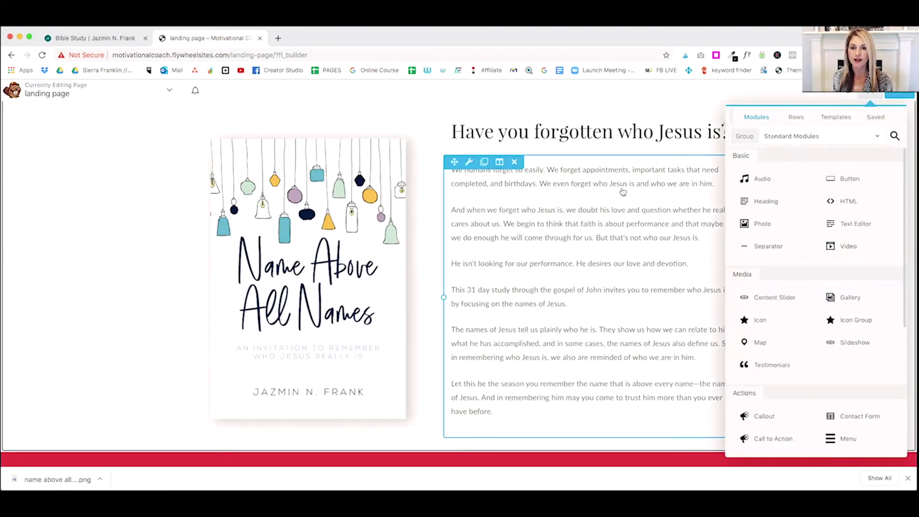
Step: Switch the module group to UABB Modules and drag the Subscription Form below the book section
{"action": "scroll", "coordinate": [621, 191], "scroll_direction": "down", "scroll_amount": 7}
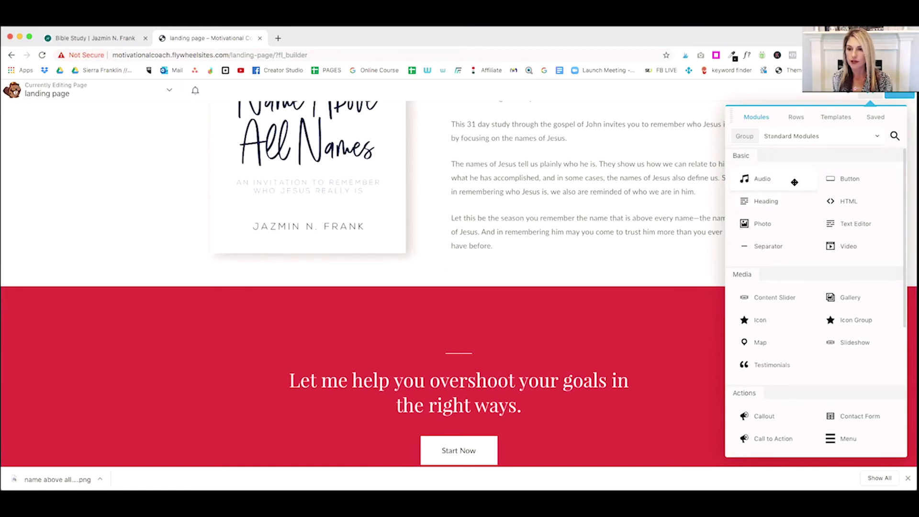
{"action": "scroll", "coordinate": [794, 183], "scroll_direction": "down", "scroll_amount": 5}
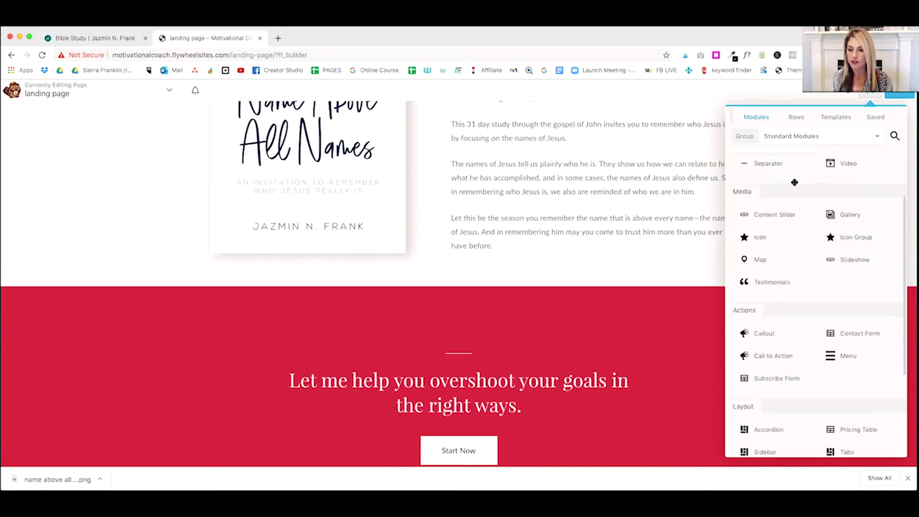
{"action": "left_click", "coordinate": [780, 138]}
{"action": "left_click", "coordinate": [776, 187]}
{"action": "scroll", "coordinate": [827, 218], "scroll_direction": "down", "scroll_amount": 10}
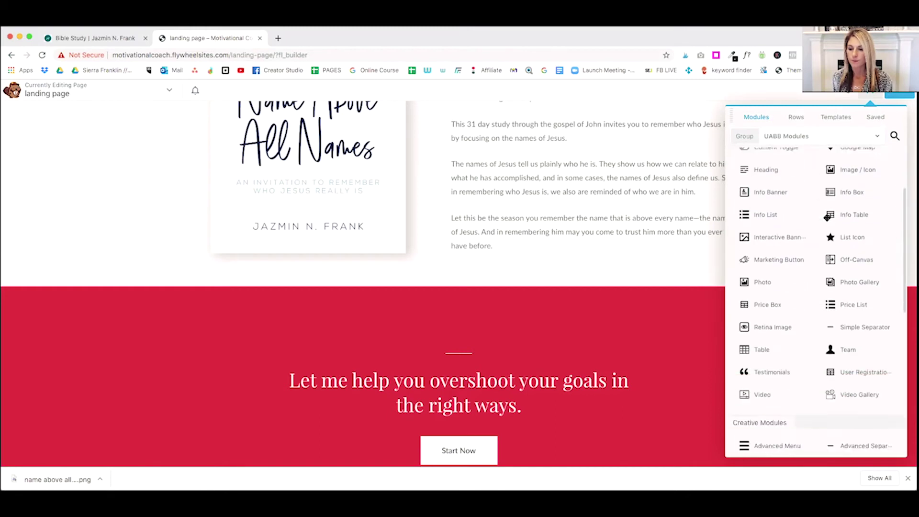
{"action": "scroll", "coordinate": [827, 219], "scroll_direction": "down", "scroll_amount": 2}
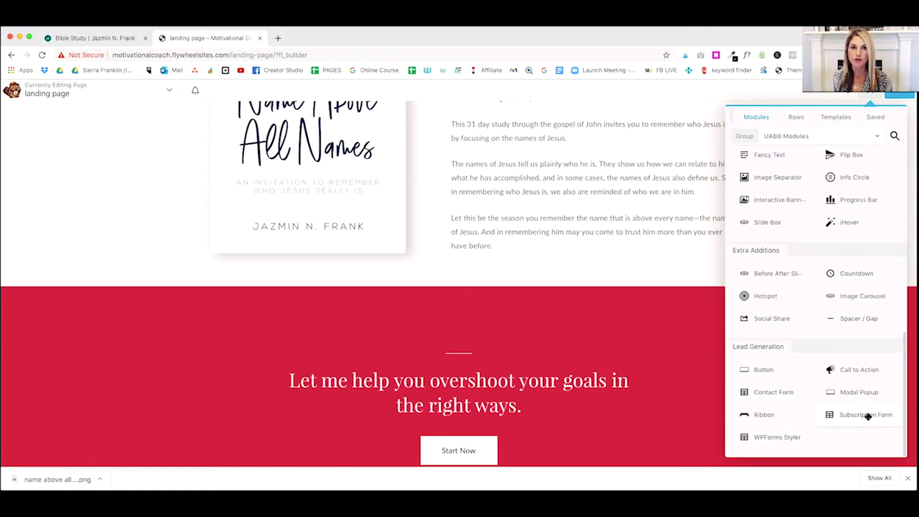
{"action": "left_click_drag", "start_coordinate": [867, 419], "coordinate": [449, 273]}
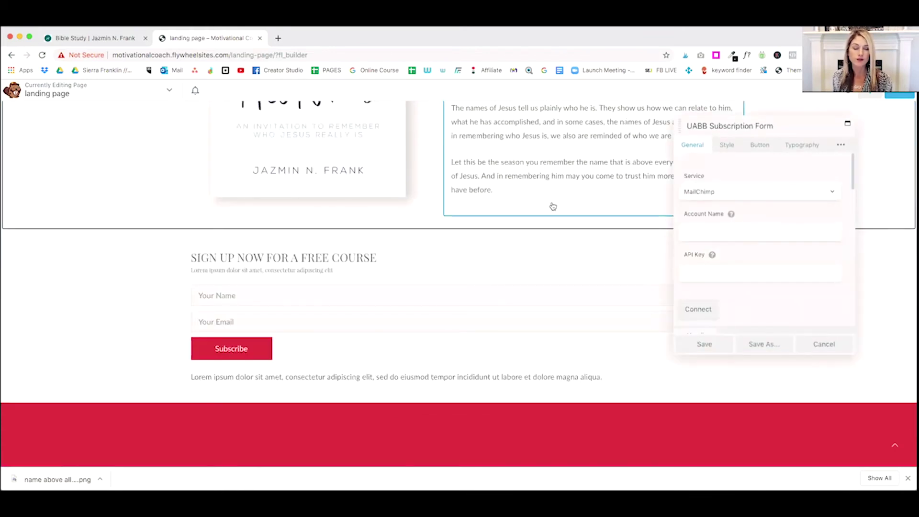
Step: Keep MailChimp as the form's email service and review the Account Name and API Key fields
{"action": "mouse_move", "coordinate": [730, 214]}
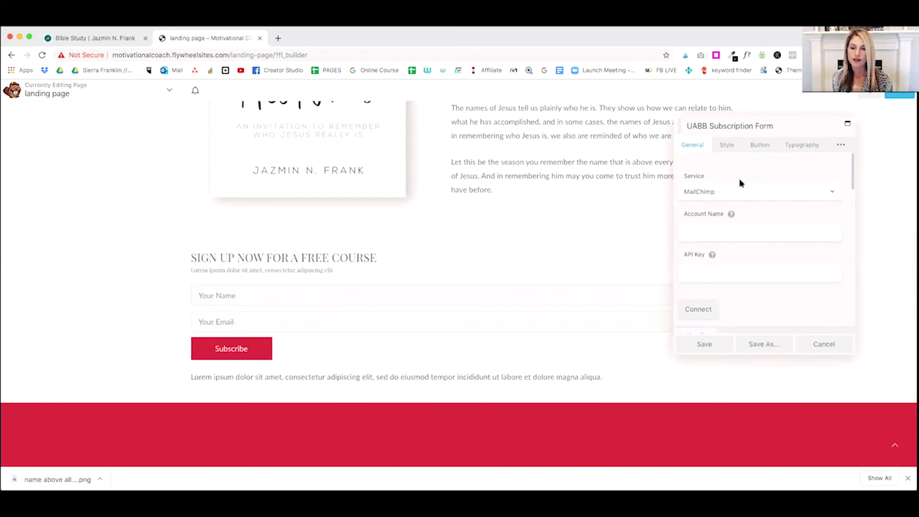
{"action": "left_click", "coordinate": [713, 193]}
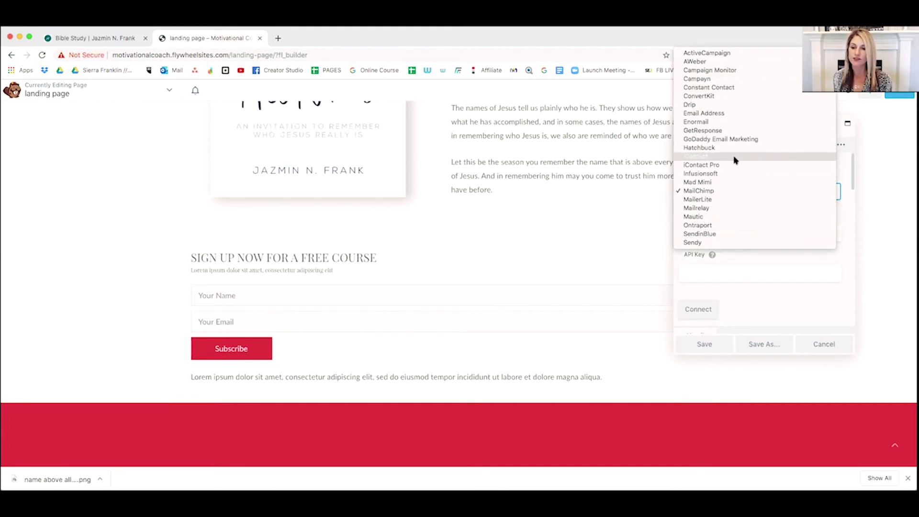
{"action": "left_click", "coordinate": [731, 258]}
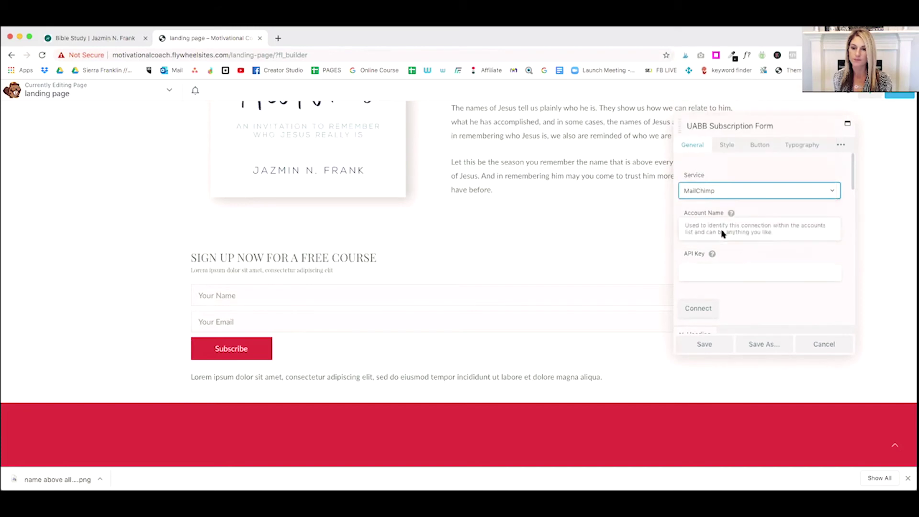
{"action": "mouse_move", "coordinate": [731, 214]}
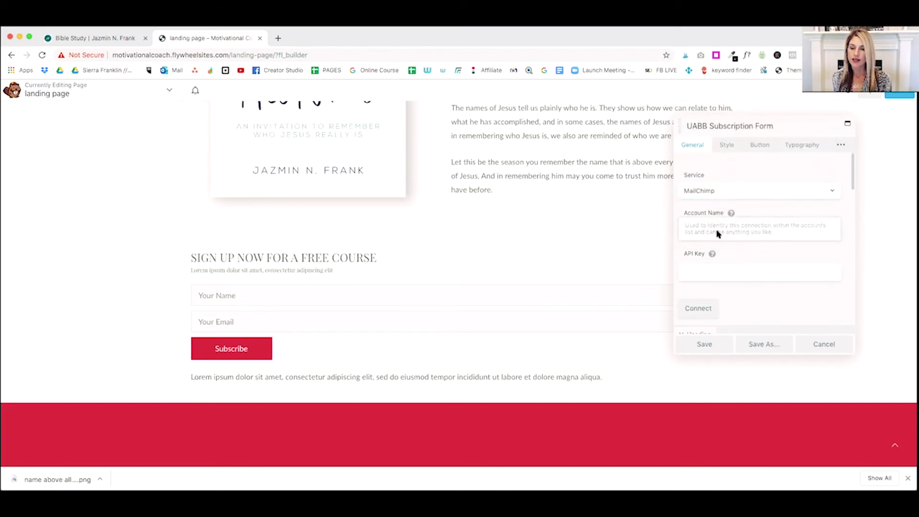
{"action": "left_click", "coordinate": [711, 229]}
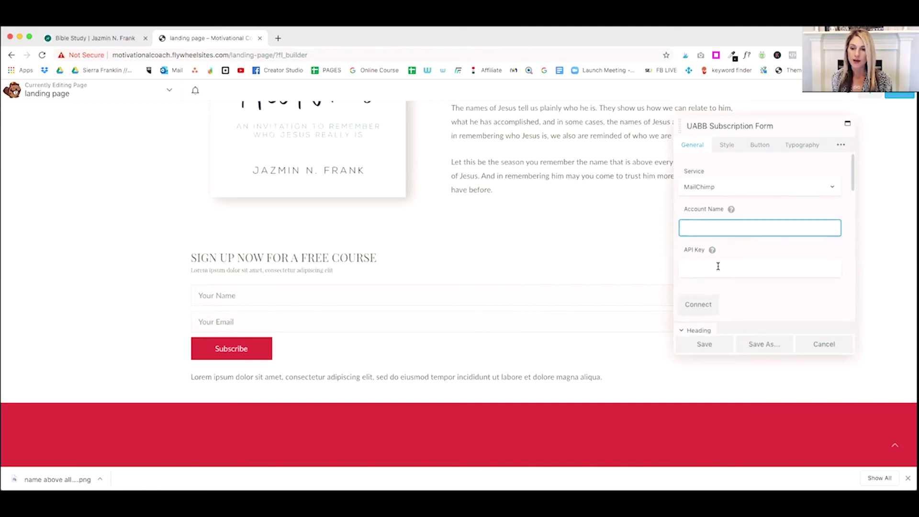
{"action": "left_click", "coordinate": [713, 253]}
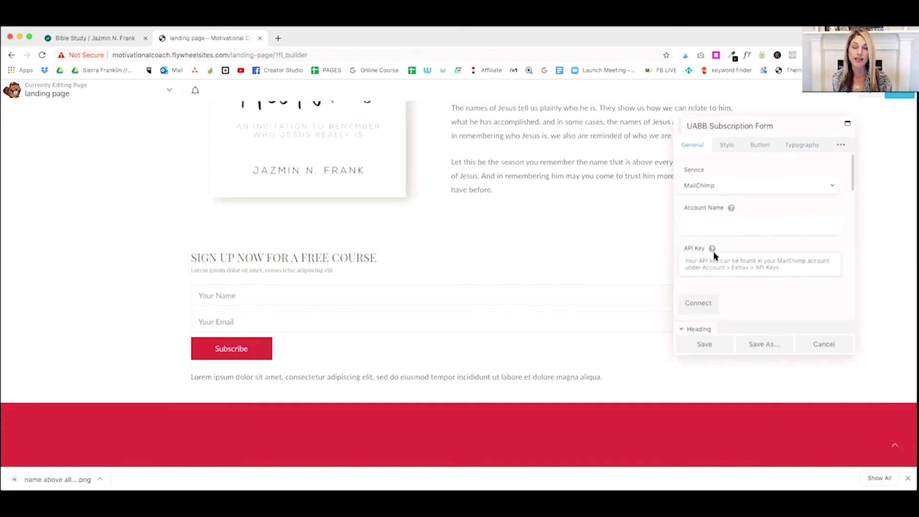
{"action": "left_click", "coordinate": [714, 255]}
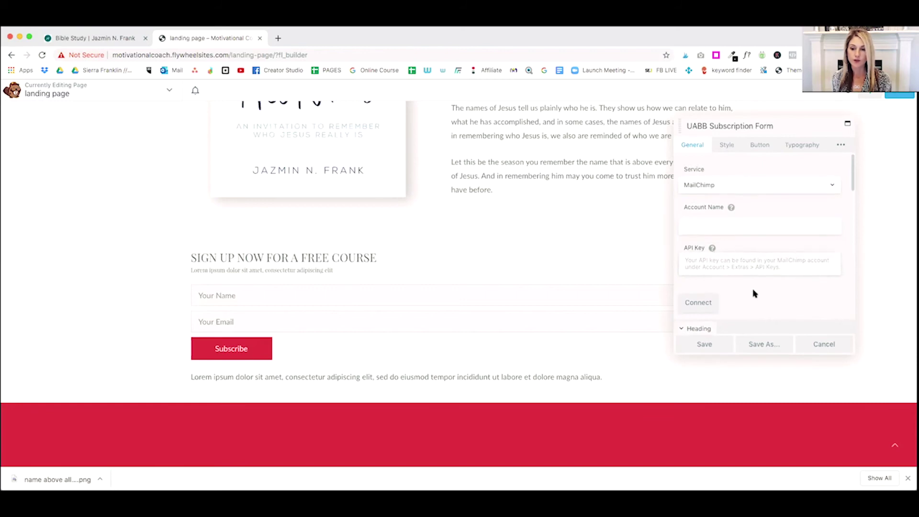
{"action": "scroll", "coordinate": [755, 293], "scroll_direction": "down", "scroll_amount": 2}
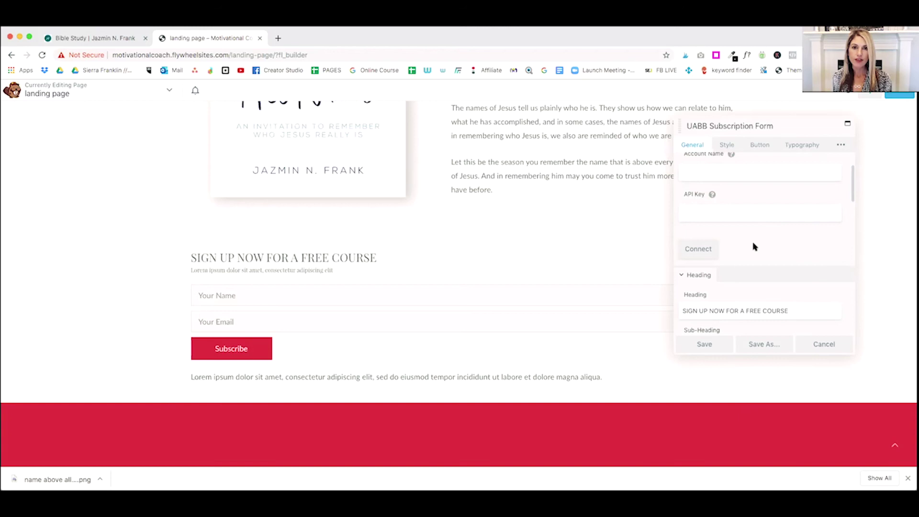
{"action": "scroll", "coordinate": [752, 247], "scroll_direction": "down", "scroll_amount": 4}
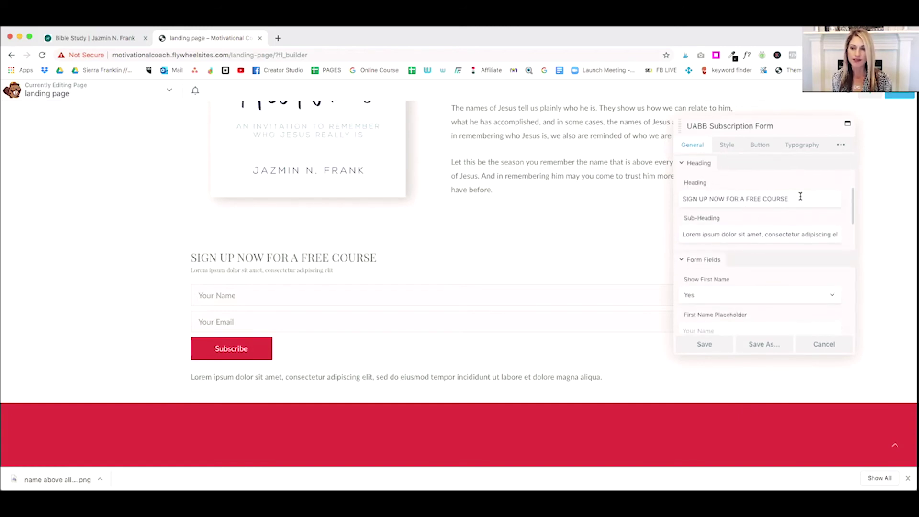
Step: Review the form's heading and sub-heading text fields
{"action": "left_click_drag", "start_coordinate": [800, 196], "coordinate": [681, 200]}
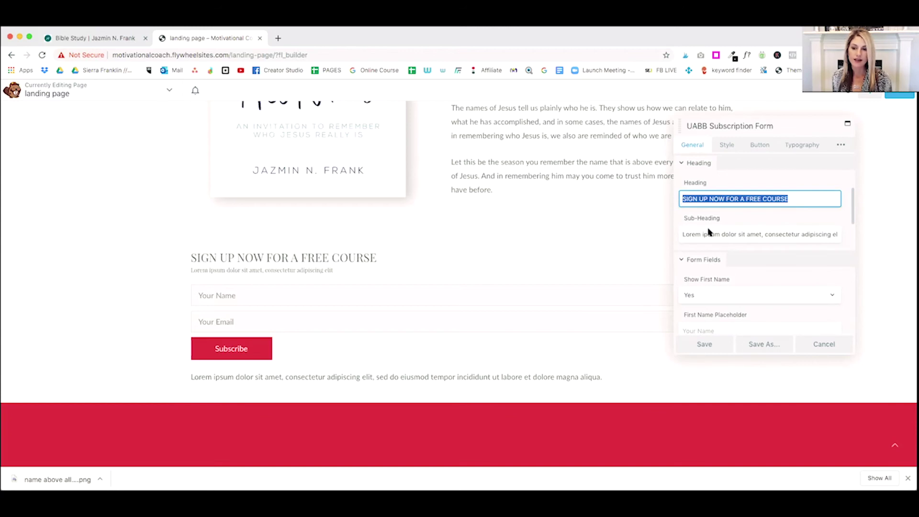
{"action": "left_click", "coordinate": [746, 233]}
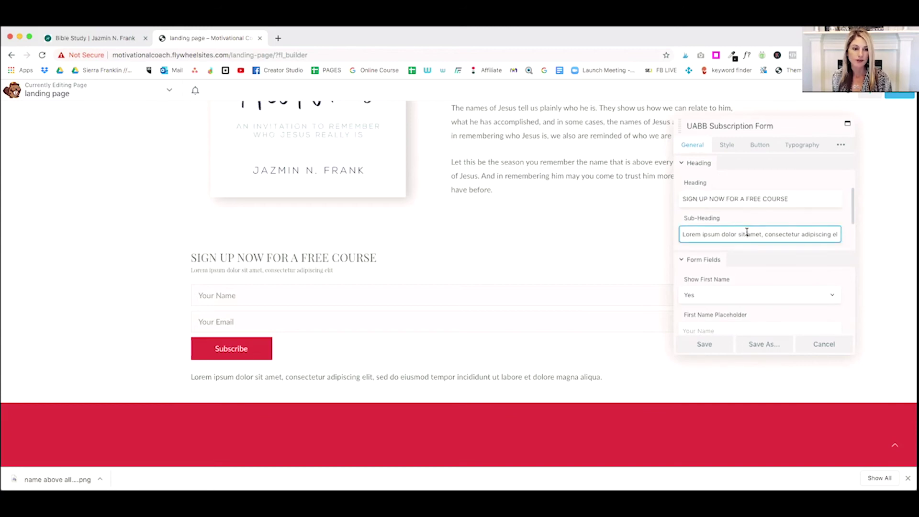
{"action": "left_click", "coordinate": [710, 280]}
{"action": "scroll", "coordinate": [713, 278], "scroll_direction": "down", "scroll_amount": 2}
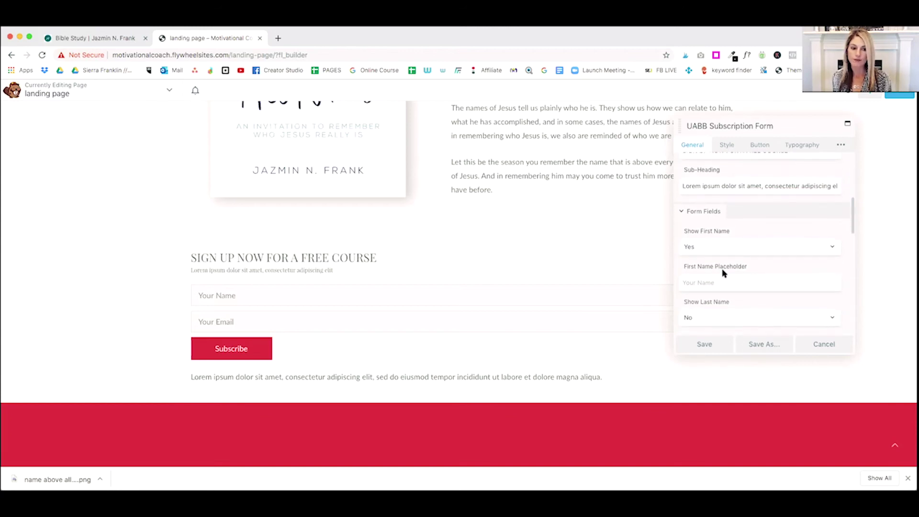
{"action": "scroll", "coordinate": [723, 272], "scroll_direction": "down", "scroll_amount": 6}
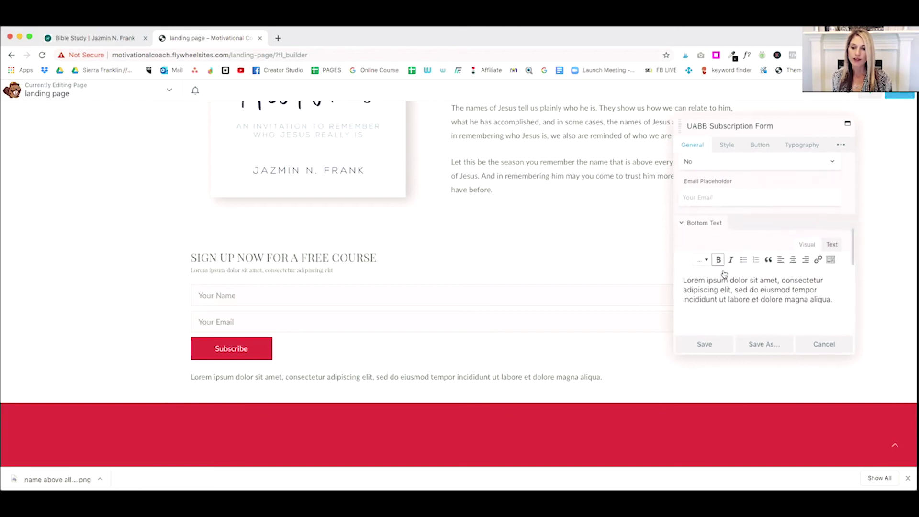
{"action": "scroll", "coordinate": [723, 273], "scroll_direction": "down", "scroll_amount": 2}
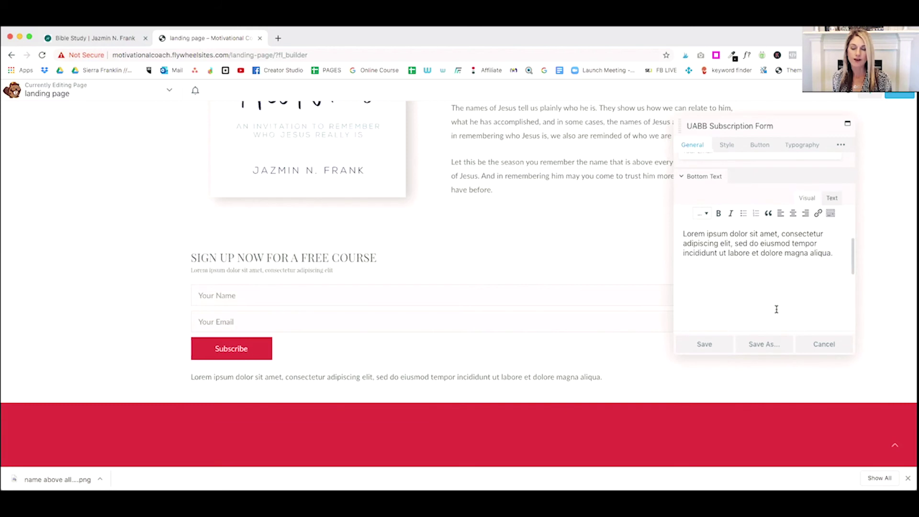
{"action": "scroll", "coordinate": [762, 295], "scroll_direction": "down", "scroll_amount": 5}
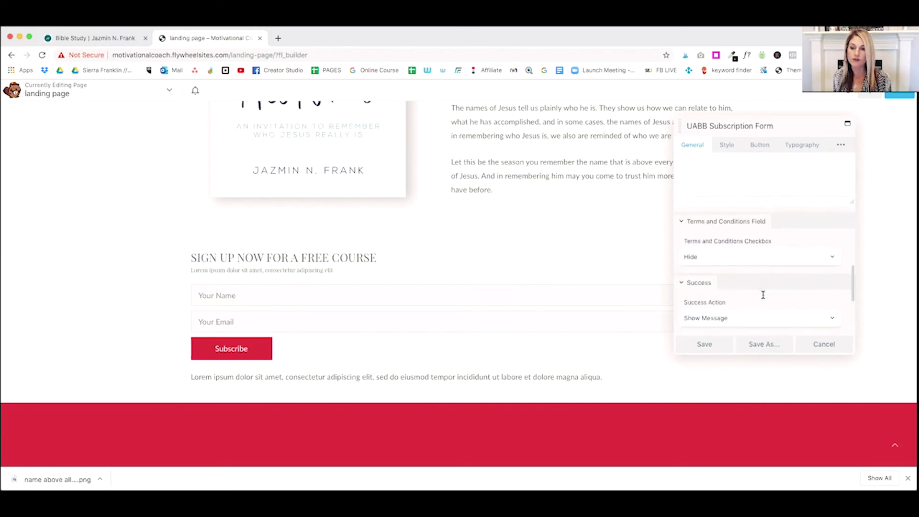
Step: Set the Terms and Conditions Checkbox to Show
{"action": "left_click", "coordinate": [734, 258]}
{"action": "left_click", "coordinate": [699, 247]}
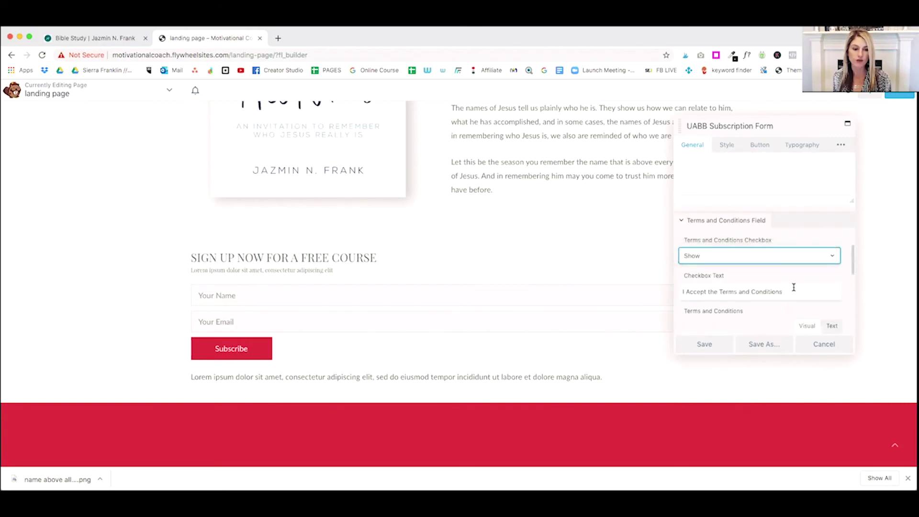
{"action": "scroll", "coordinate": [794, 287], "scroll_direction": "down", "scroll_amount": 3}
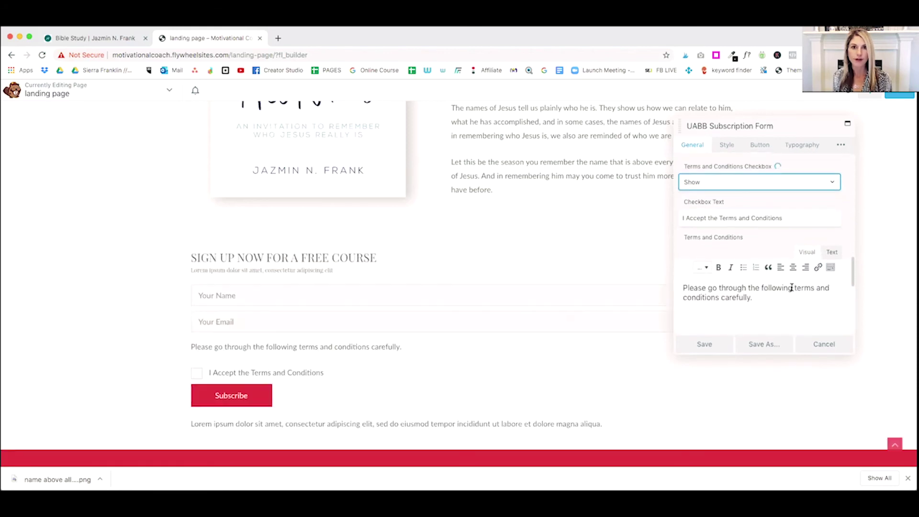
{"action": "scroll", "coordinate": [791, 287], "scroll_direction": "down", "scroll_amount": 5}
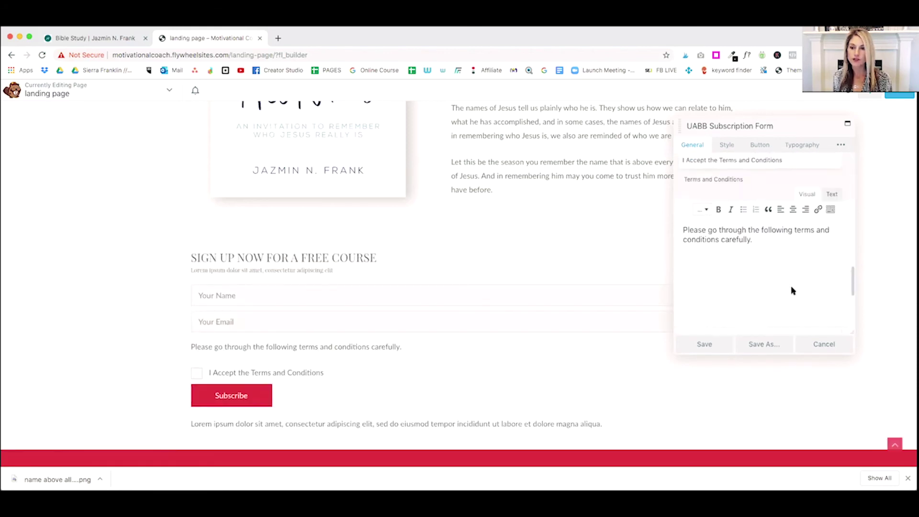
{"action": "scroll", "coordinate": [791, 289], "scroll_direction": "down", "scroll_amount": 2}
{"action": "scroll", "coordinate": [791, 288], "scroll_direction": "up", "scroll_amount": 3}
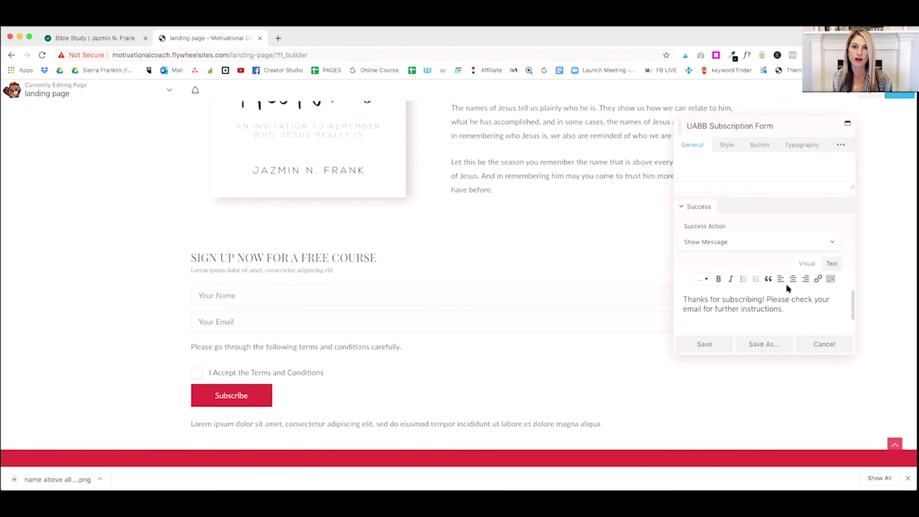
Step: Check the Style, Button and Typography tabs, then save the form
{"action": "left_click", "coordinate": [726, 148]}
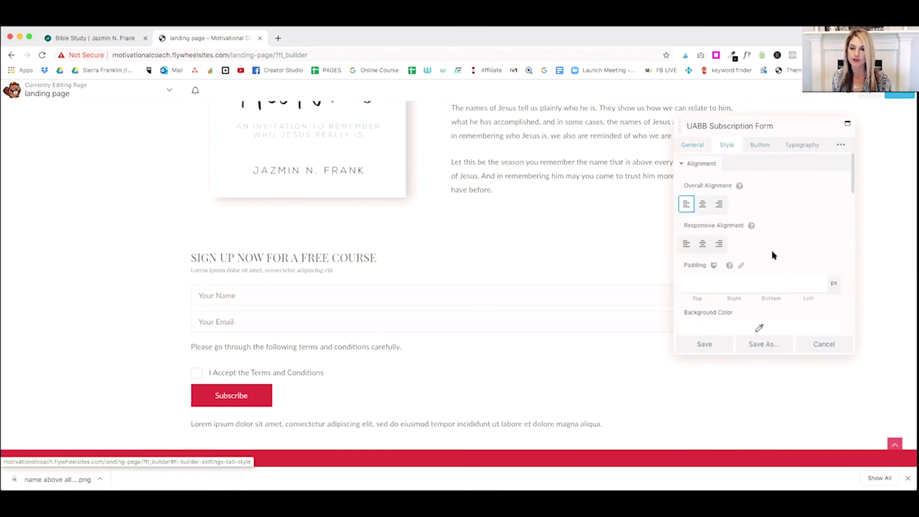
{"action": "left_click", "coordinate": [759, 145]}
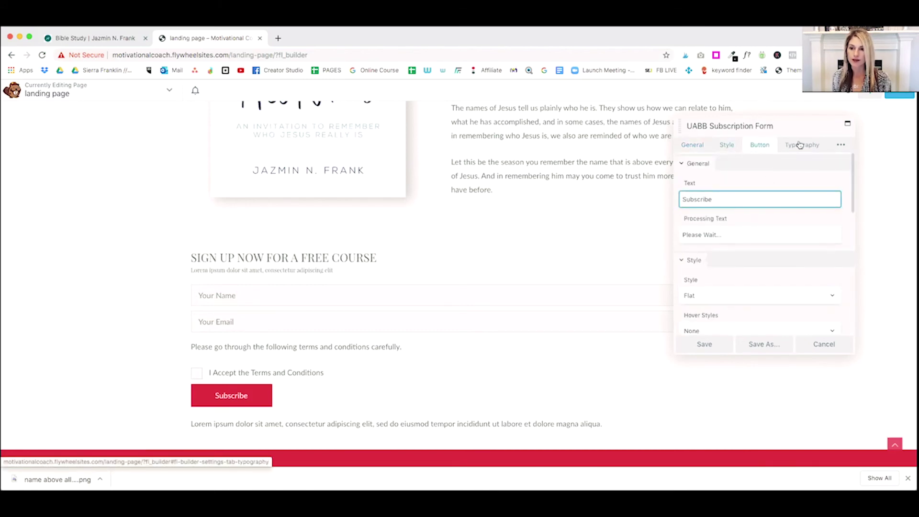
{"action": "left_click", "coordinate": [799, 145]}
{"action": "key", "text": "Return"}
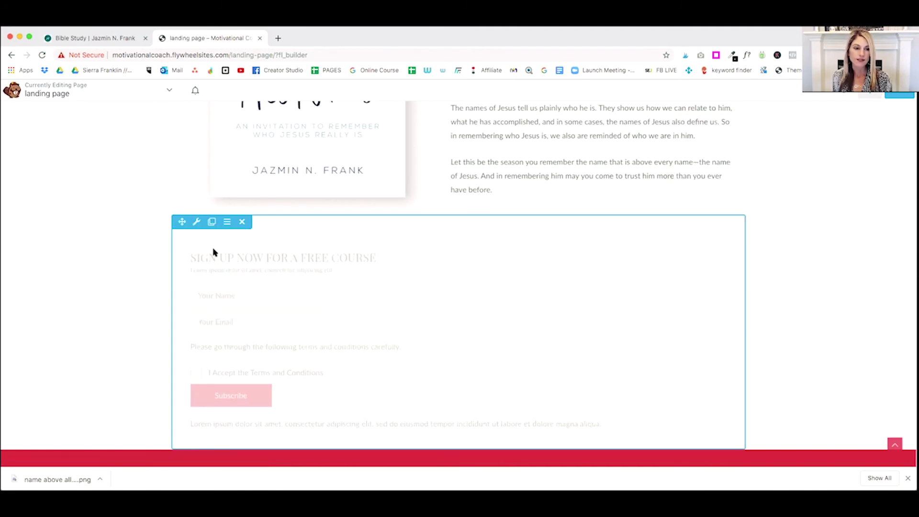
Step: Give the signup row a fixed width of 900 px and save it
{"action": "left_click", "coordinate": [198, 222]}
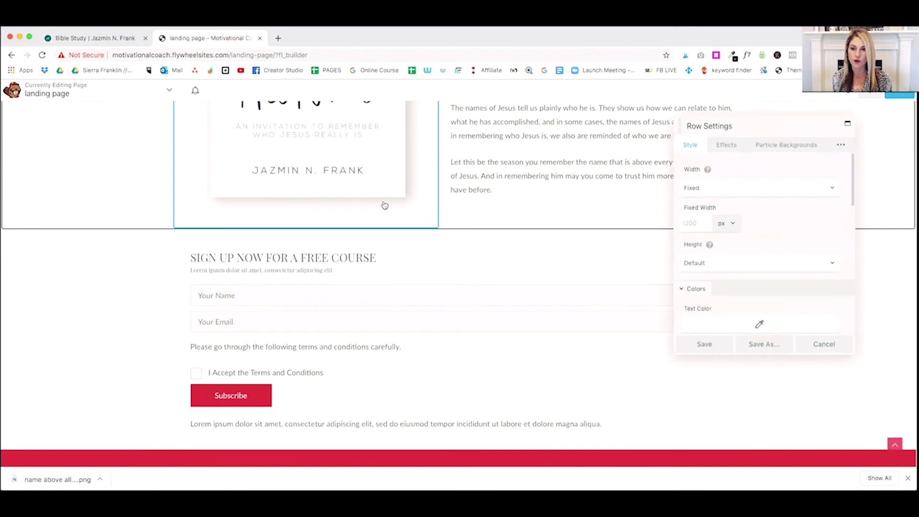
{"action": "left_click", "coordinate": [696, 216]}
{"action": "type", "text": "900"}
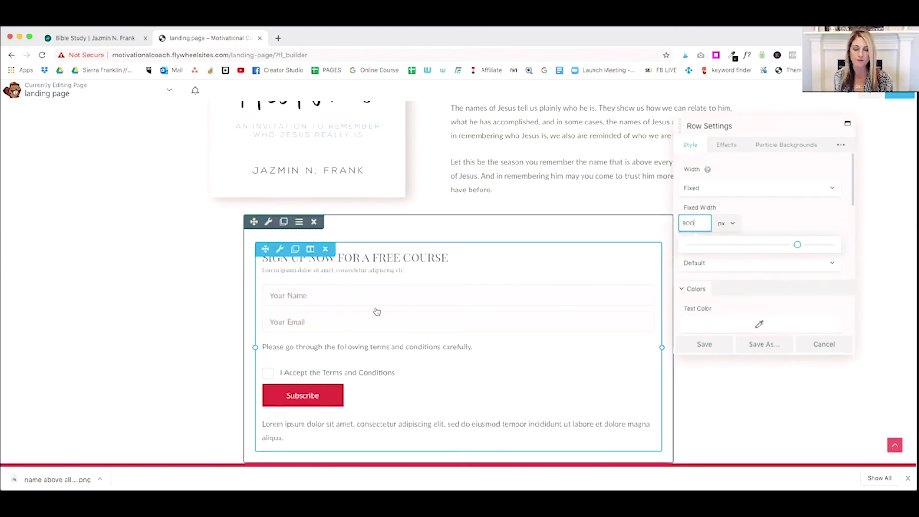
{"action": "left_click", "coordinate": [709, 344]}
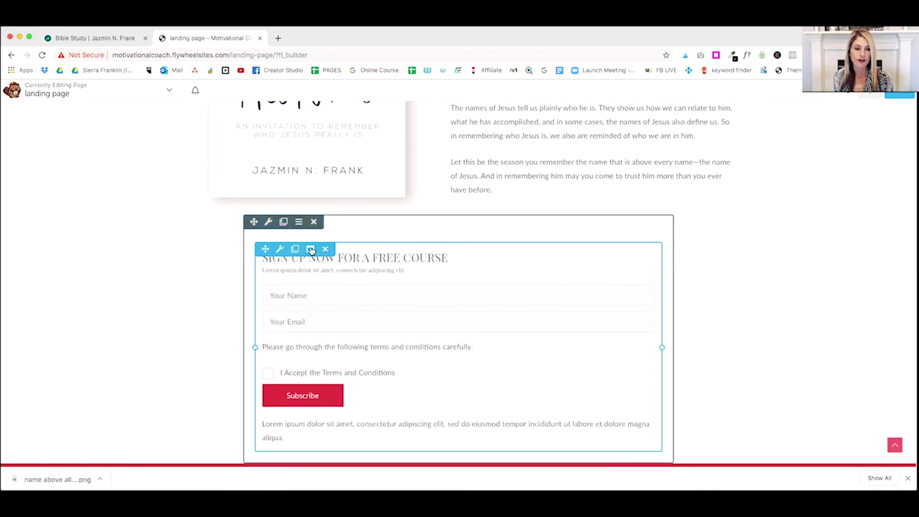
Step: Set the signup column's background to black at low opacity, a light grey
{"action": "mouse_move", "coordinate": [310, 249]}
{"action": "left_click", "coordinate": [323, 264]}
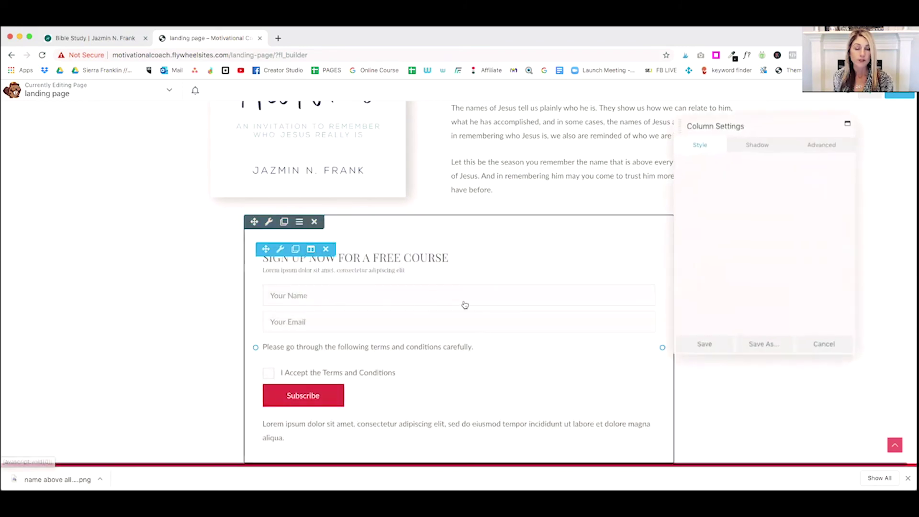
{"action": "scroll", "coordinate": [788, 217], "scroll_direction": "down", "scroll_amount": 5}
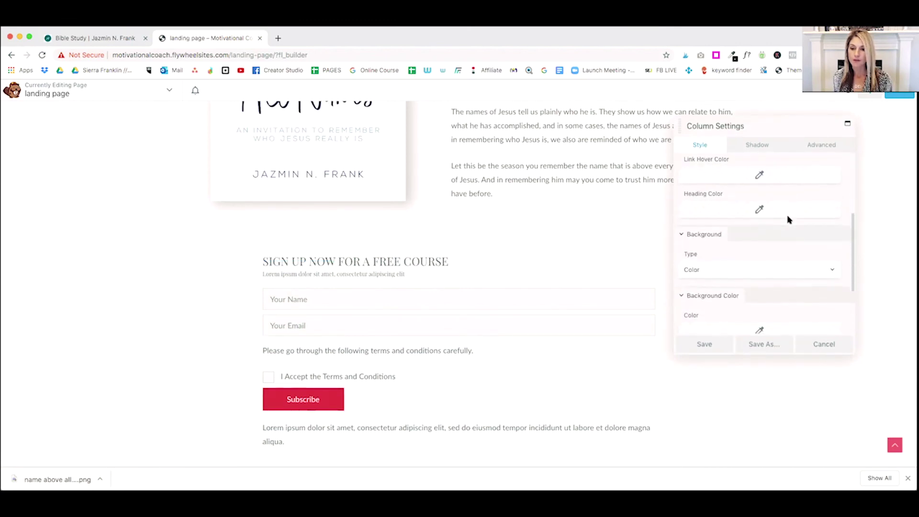
{"action": "scroll", "coordinate": [760, 278], "scroll_direction": "down", "scroll_amount": 1}
{"action": "left_click", "coordinate": [758, 290]}
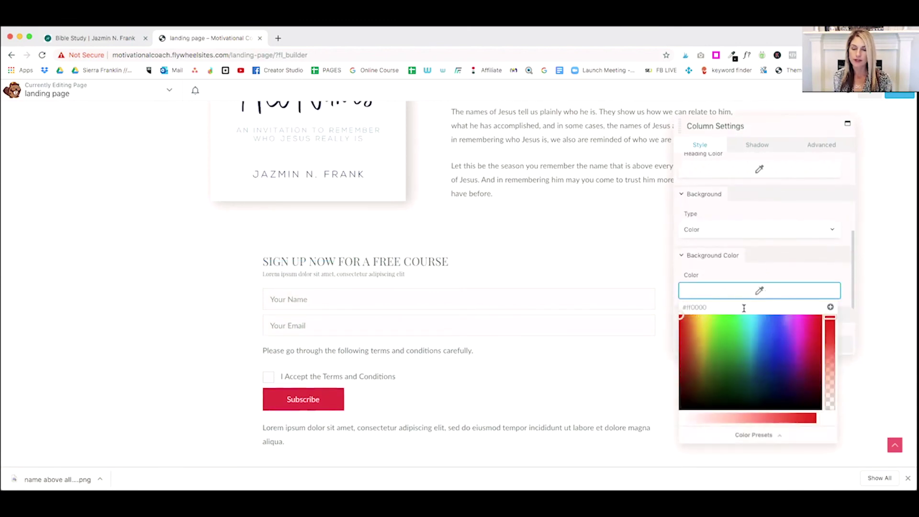
{"action": "left_click", "coordinate": [761, 435]}
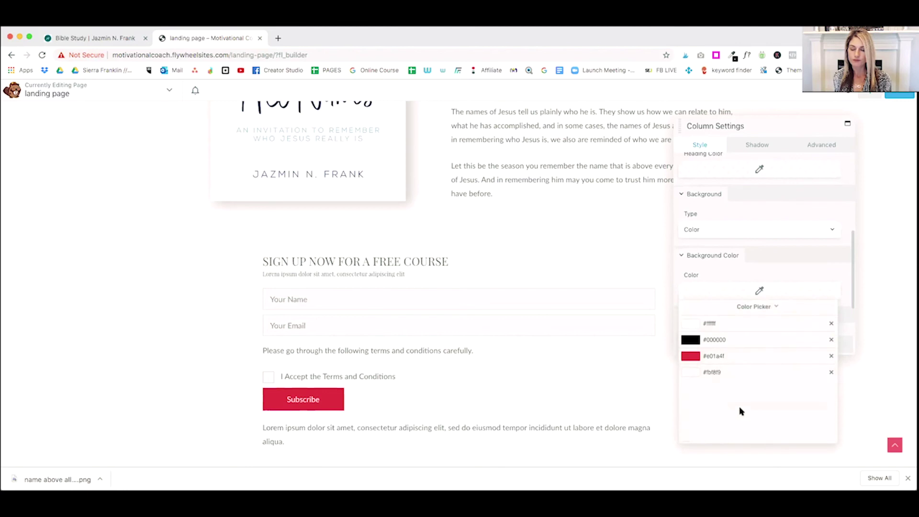
{"action": "left_click", "coordinate": [718, 342]}
{"action": "left_click_drag", "start_coordinate": [829, 318], "coordinate": [833, 400]}
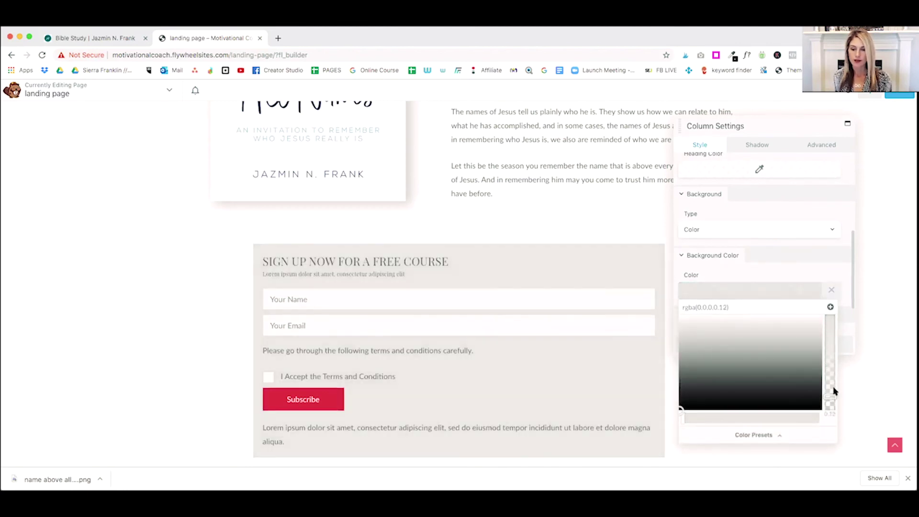
{"action": "left_click", "coordinate": [798, 211]}
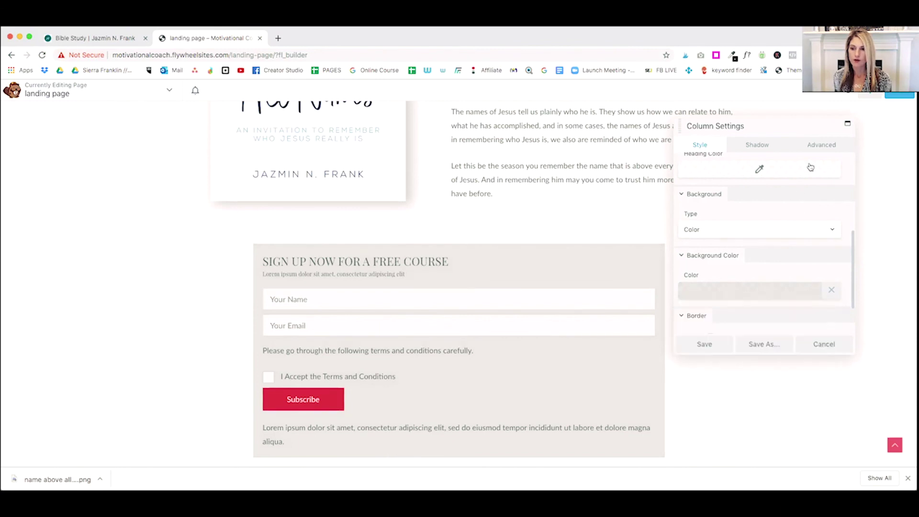
Step: Give the signup column 40 px padding on all sides
{"action": "left_click", "coordinate": [822, 145]}
{"action": "type", "text": "40"}
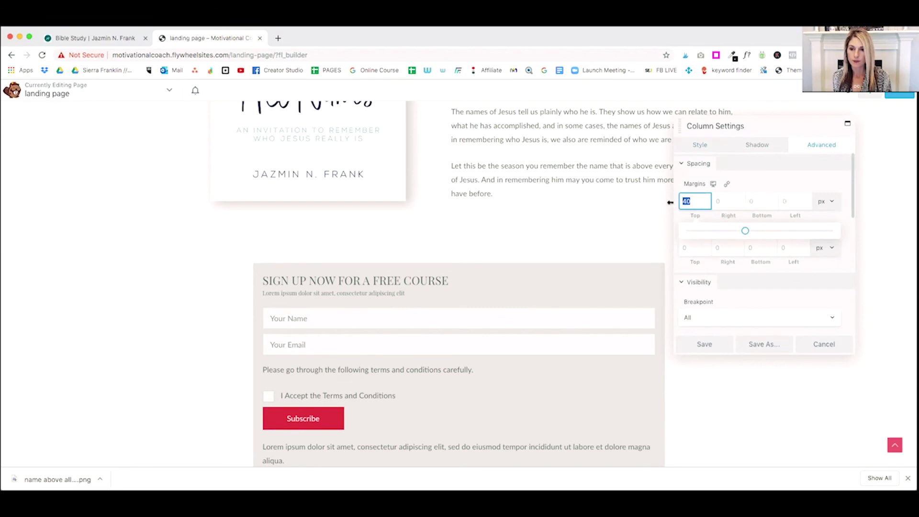
{"action": "key", "text": "BackSpace"}
{"action": "key", "text": "BackSpace"}
{"action": "left_click", "coordinate": [695, 245]}
{"action": "type", "text": "40"}
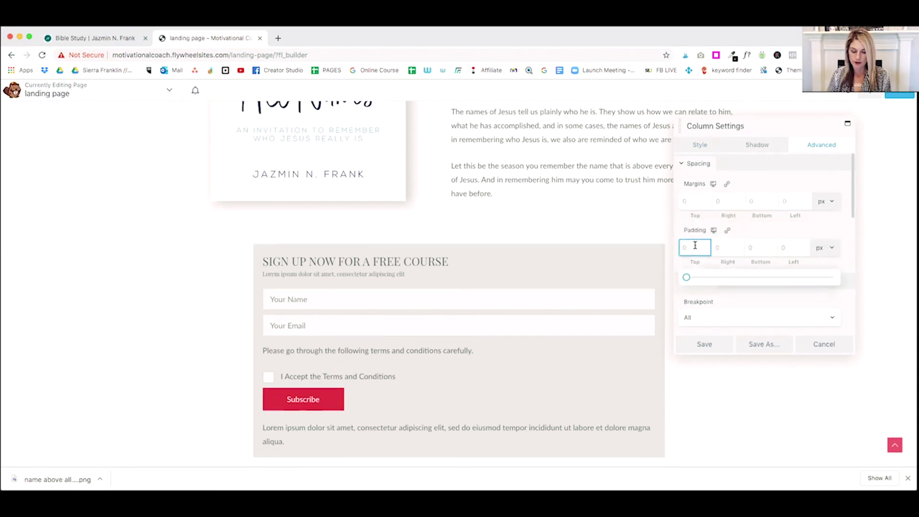
{"action": "key", "text": "Tab"}
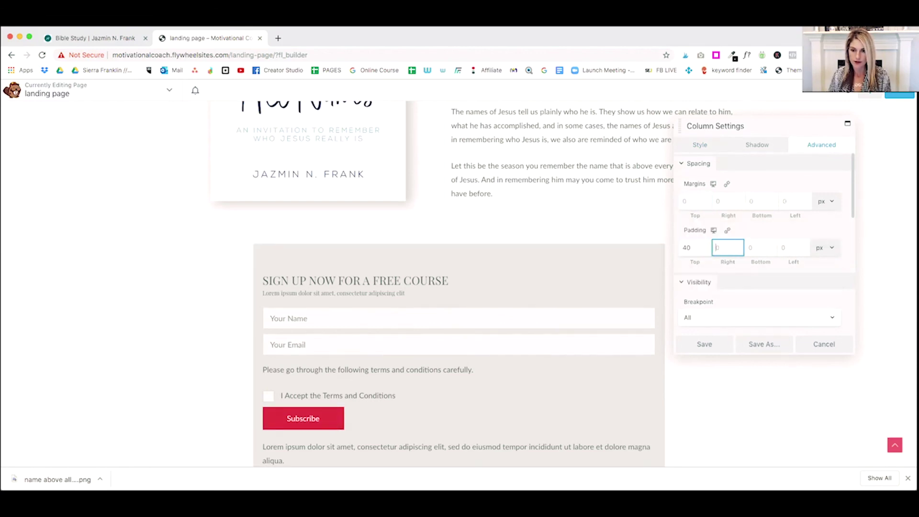
{"action": "left_click", "coordinate": [727, 230]}
{"action": "scroll", "coordinate": [585, 293], "scroll_direction": "down", "scroll_amount": 3}
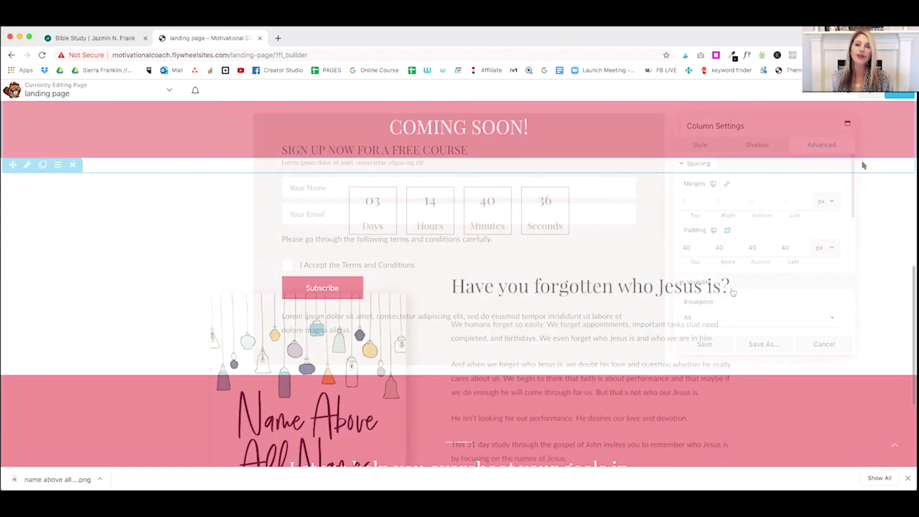